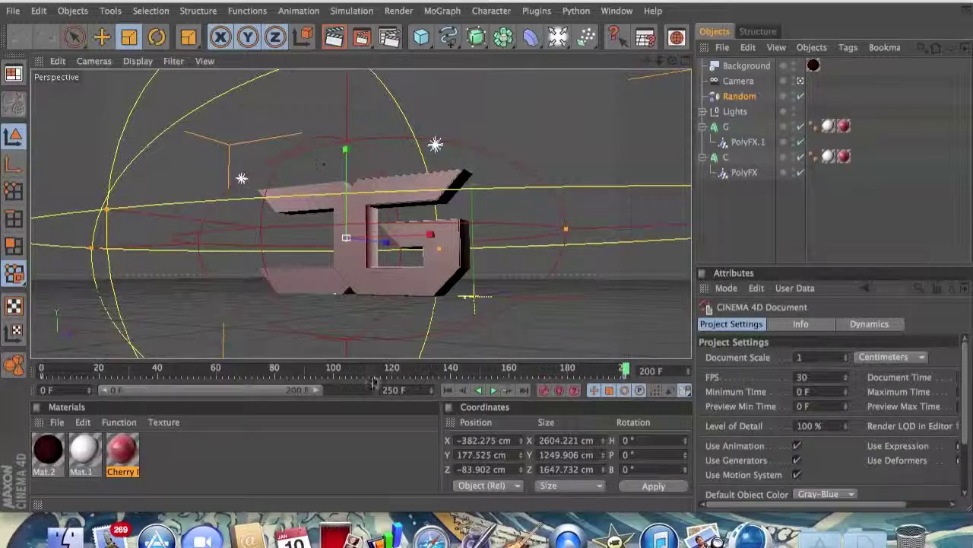
left_click_drag(295, 392, 227, 396)
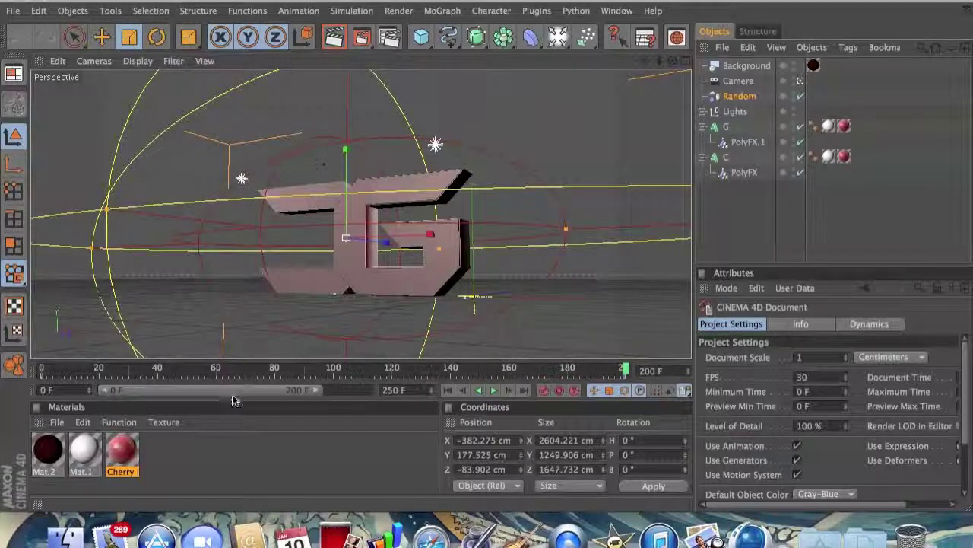
left_click(491, 391)
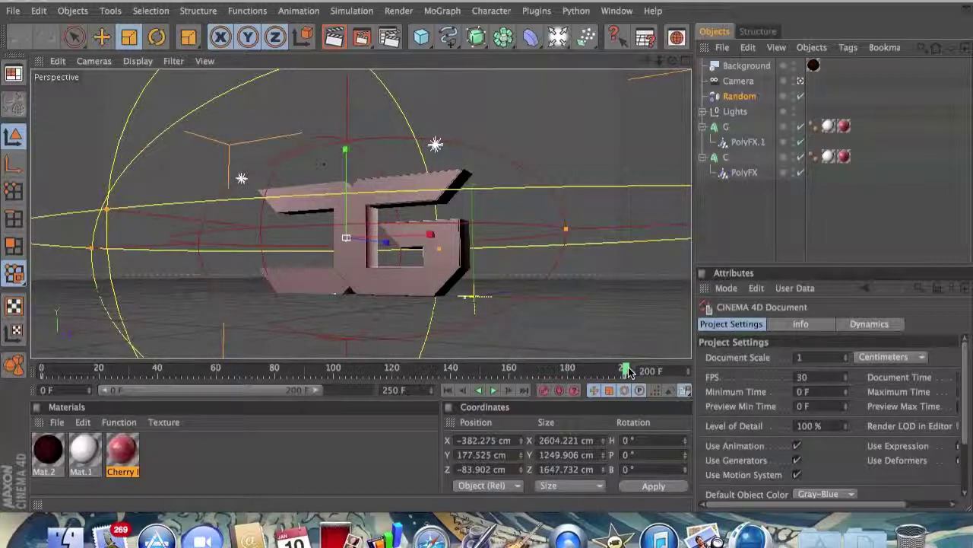
mouse_move(628, 371)
left_mouse_down()
mouse_move(365, 371)
mouse_move(623, 371)
left_mouse_up()
mouse_move(628, 371)
left_mouse_down()
mouse_move(354, 368)
mouse_move(620, 360)
mouse_move(479, 363)
mouse_move(624, 370)
left_mouse_up()
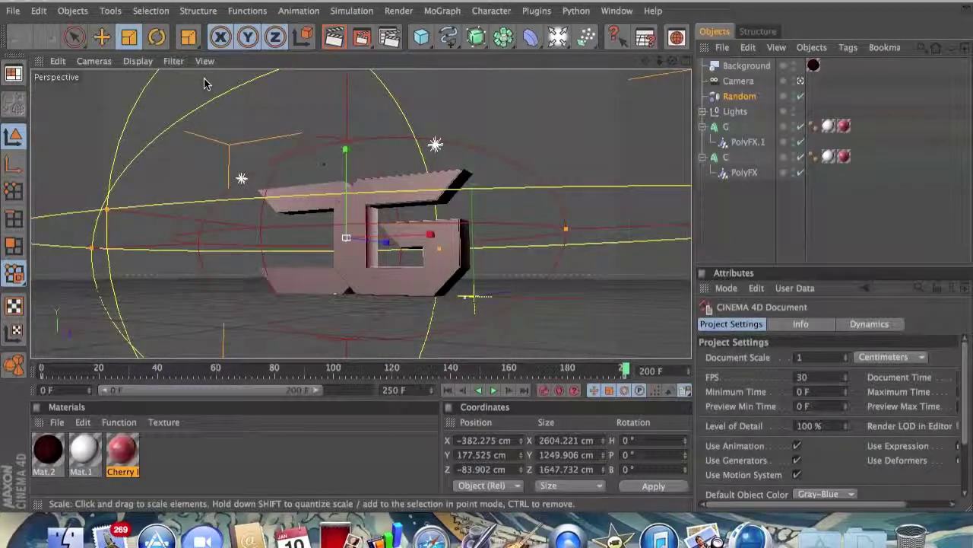
Create a new project and add a MoText object with the text "C".
left_click(13, 9)
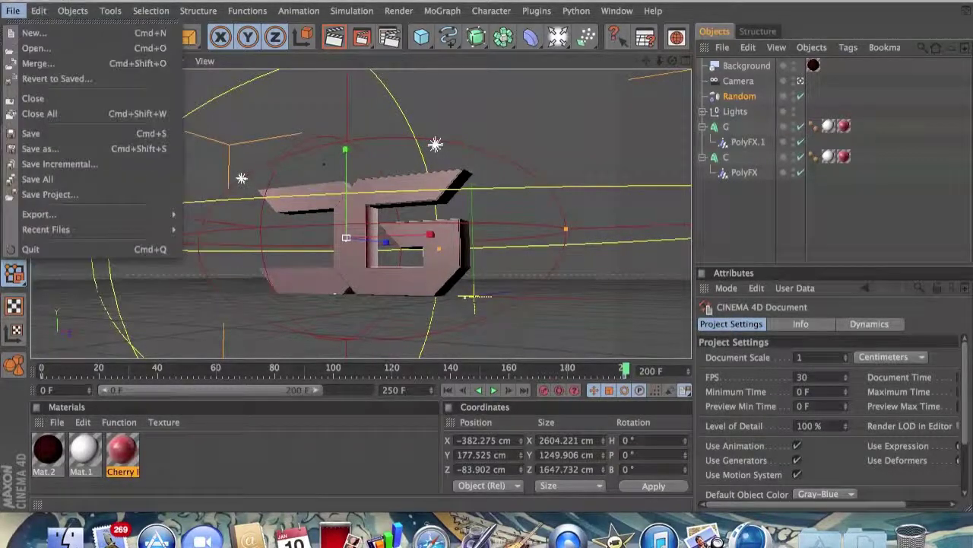
left_click(32, 33)
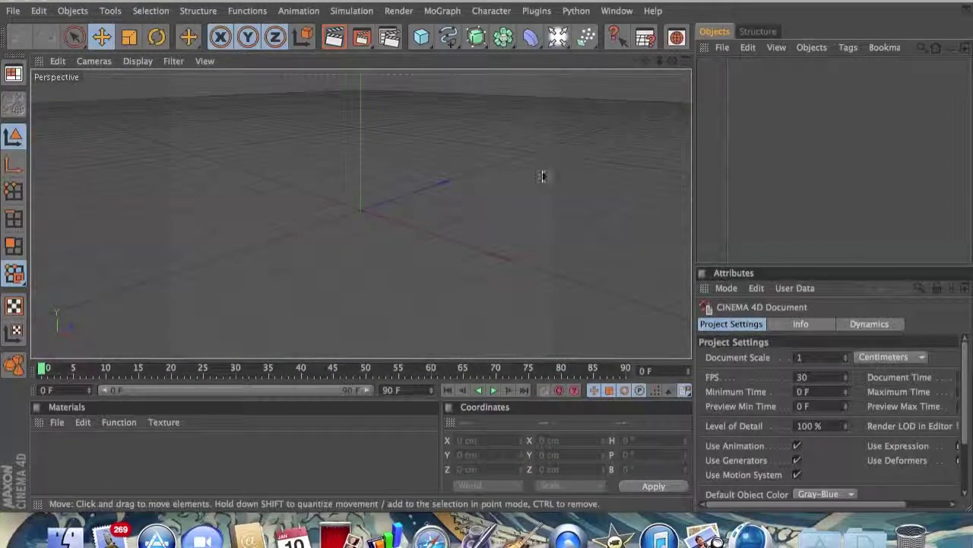
left_click(441, 11)
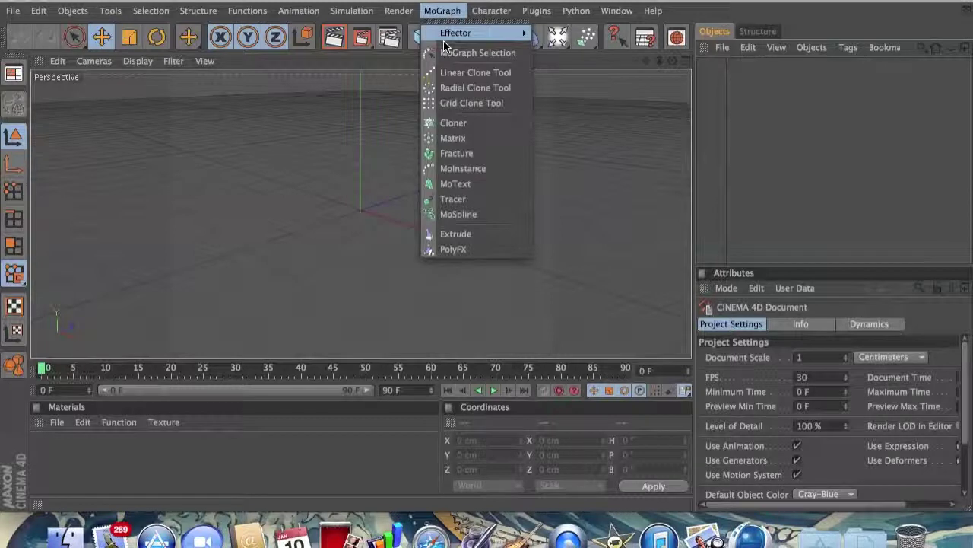
left_click(454, 183)
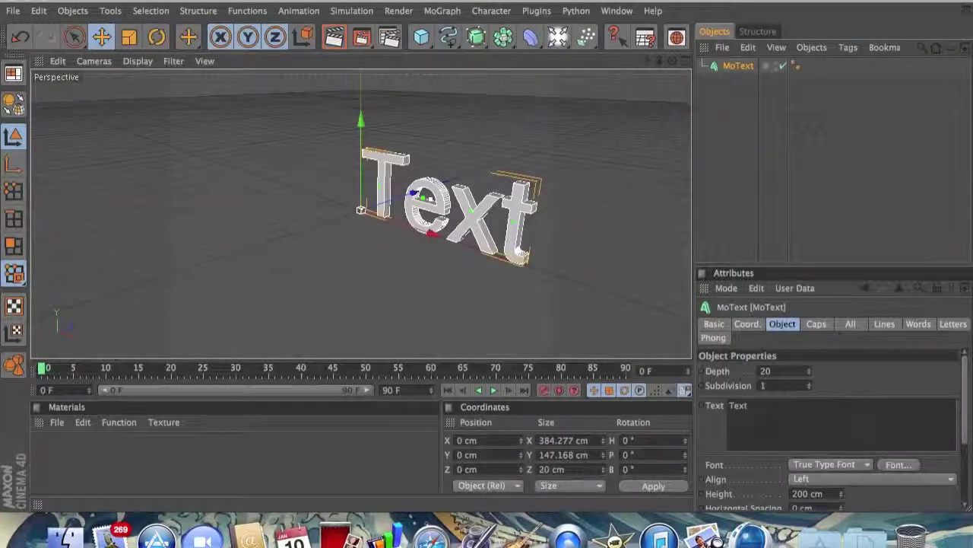
left_click_drag(788, 414, 707, 406)
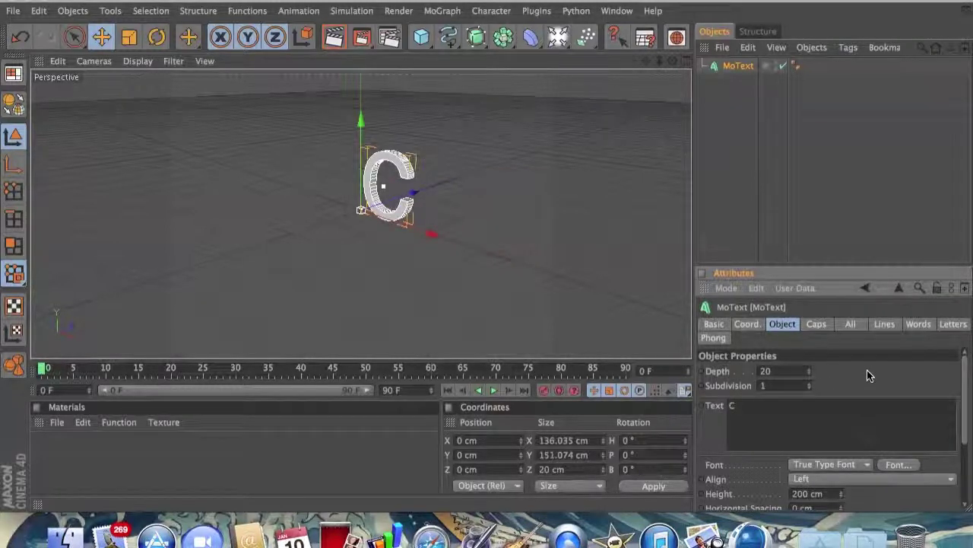
Set the letter C's depth to 50 and its text height to 250 cm.
left_click_drag(810, 373, 809, 371)
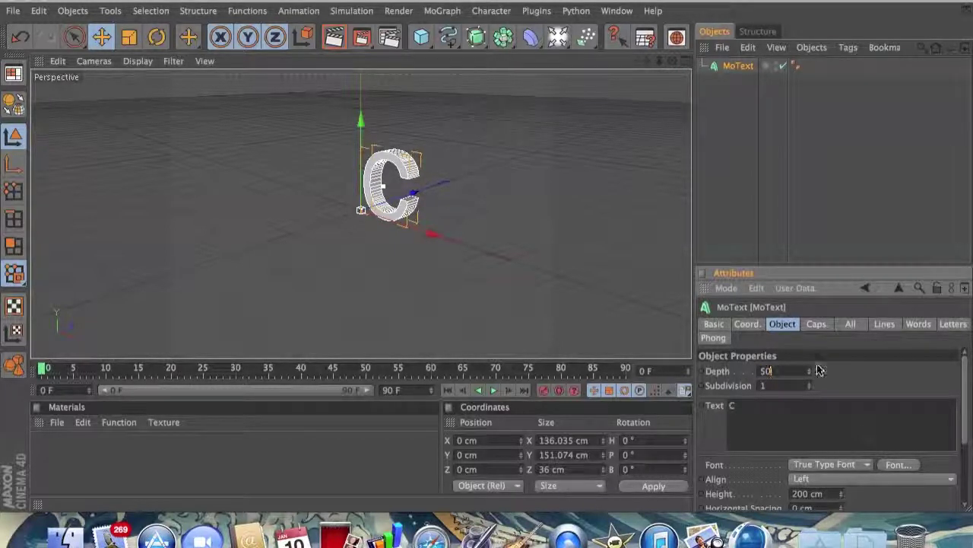
key("Return")
scroll(857, 362, "down", 2)
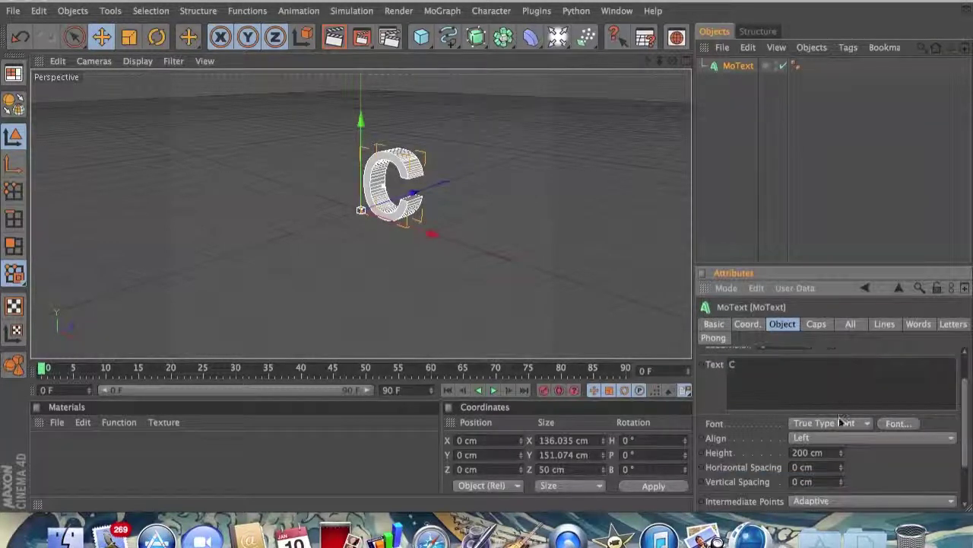
left_click(806, 452)
type("250")
key("Return")
Change the letter C's font to BatmanForeverAlternate Regular.
left_click(893, 424)
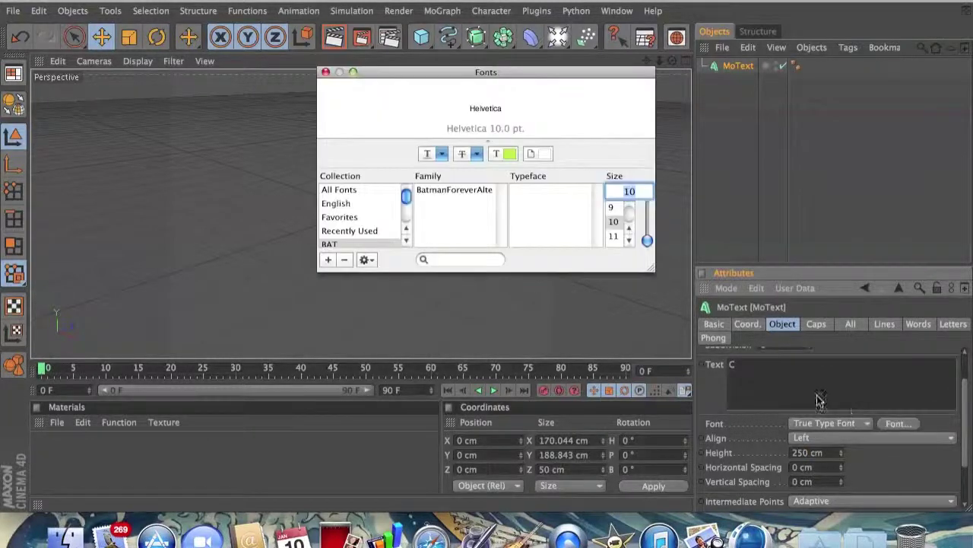
left_click(468, 190)
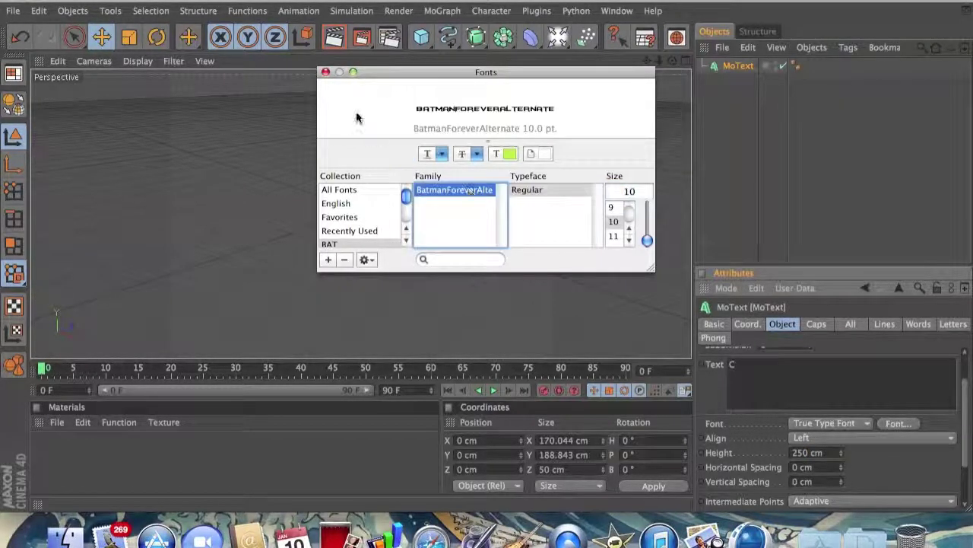
left_click(325, 71)
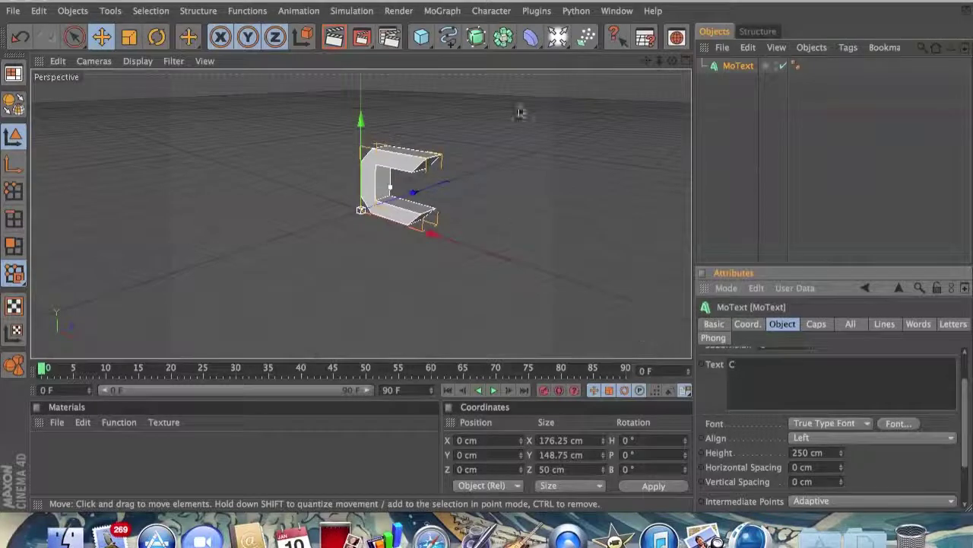
Rotate the letter C around its vertical axis to a heading of about -180° so it faces backwards.
mouse_move(673, 61)
left_mouse_down()
mouse_move(672, 47)
mouse_move(684, 57)
mouse_move(719, 50)
mouse_move(672, 67)
left_mouse_up()
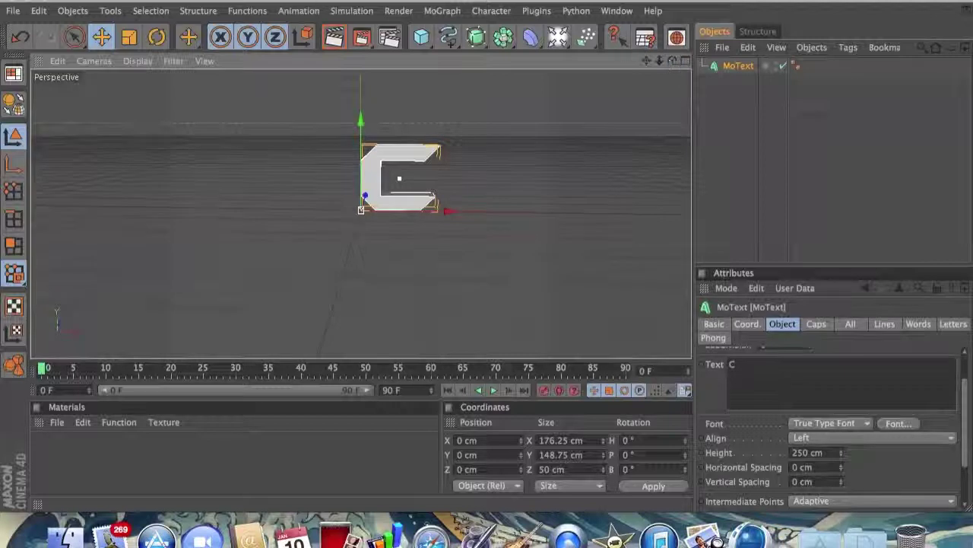
left_click(157, 36)
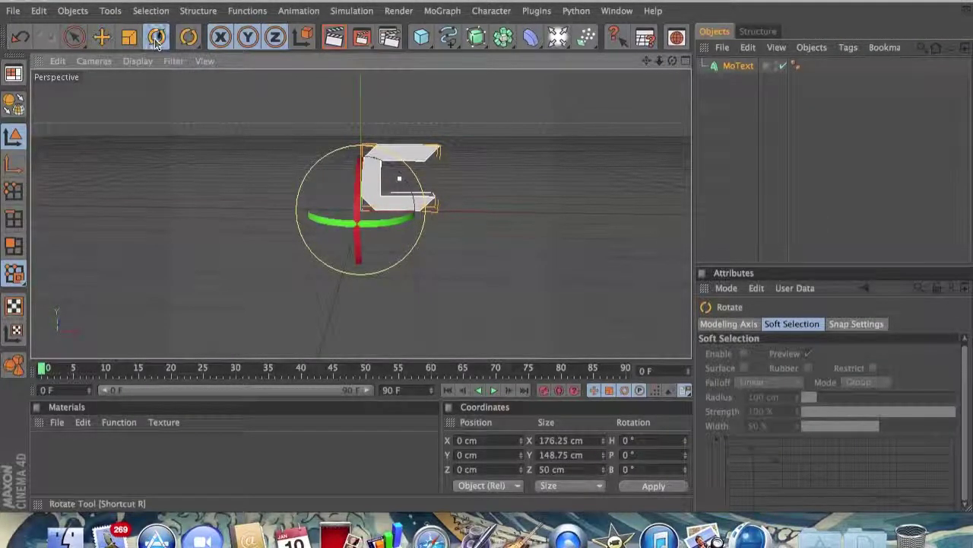
left_click_drag(389, 219, 48, 114)
left_click_drag(672, 61, 760, 82)
left_click_drag(395, 223, 150, 209)
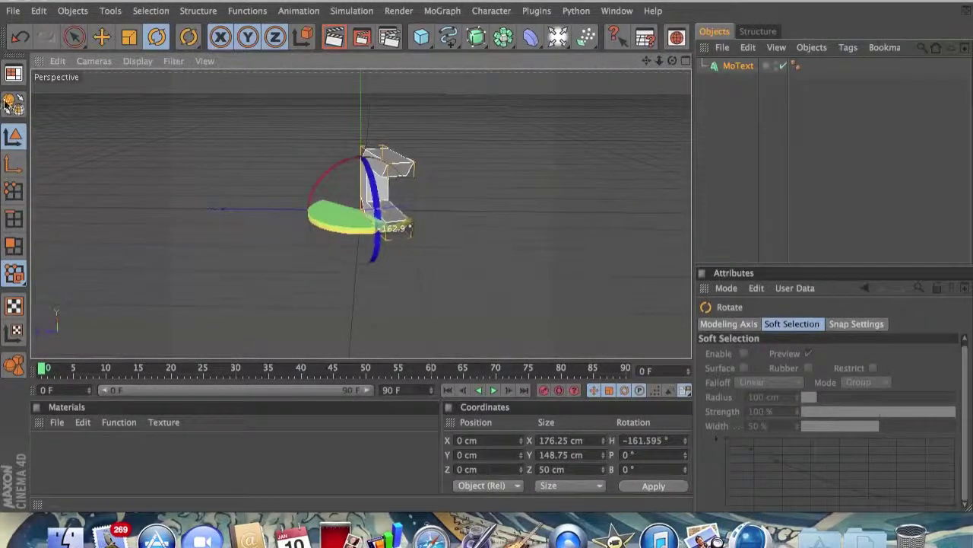
mouse_move(340, 232)
left_mouse_down()
mouse_move(325, 232)
mouse_move(332, 225)
left_mouse_up()
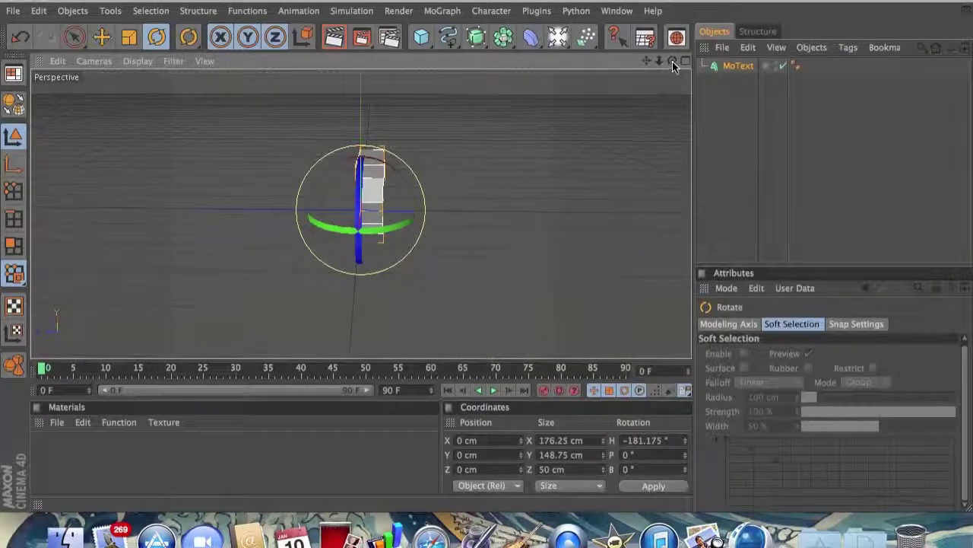
mouse_move(673, 62)
left_mouse_down()
mouse_move(662, 64)
mouse_move(675, 65)
left_mouse_up()
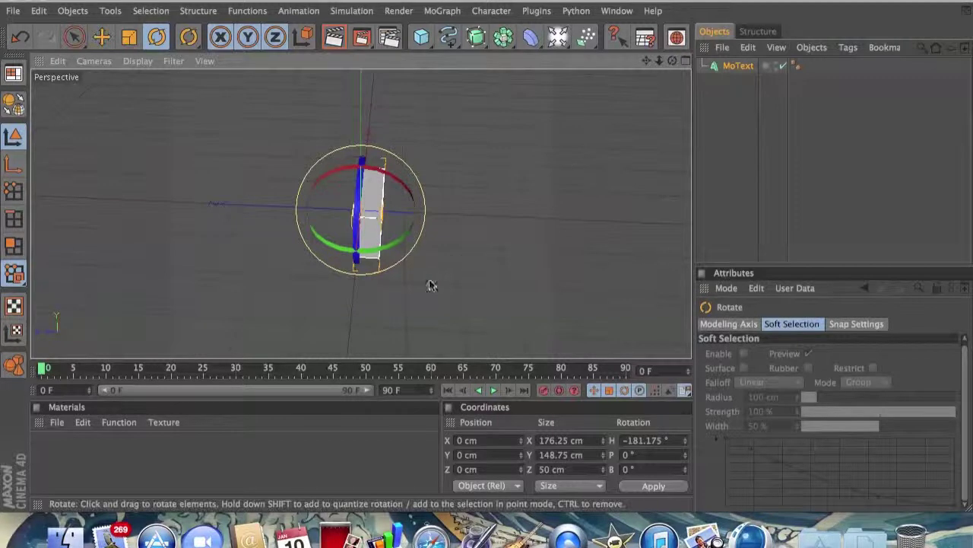
left_click_drag(388, 252, 384, 250)
left_click_drag(672, 61, 608, 65)
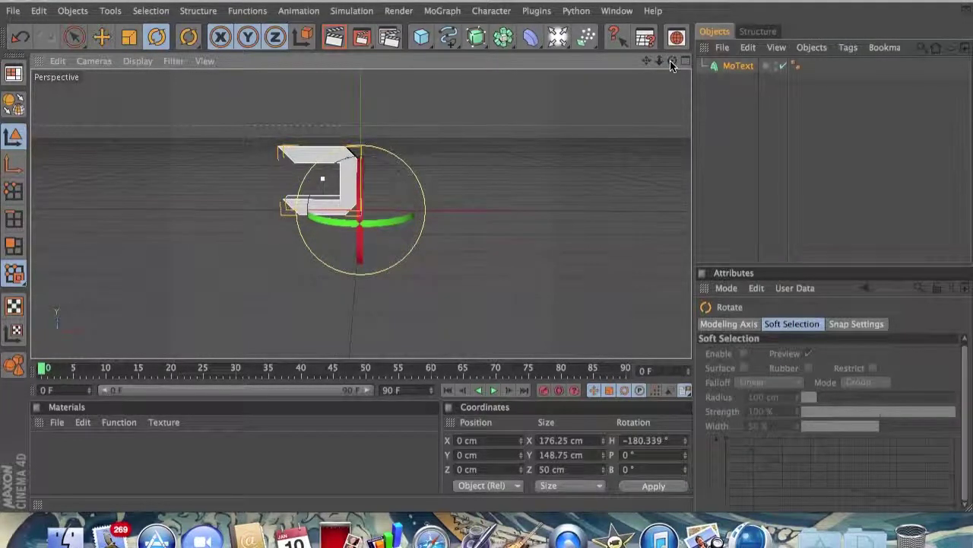
Give the letter C a Fillet Cap at its start with a 3 cm radius.
left_click(750, 65)
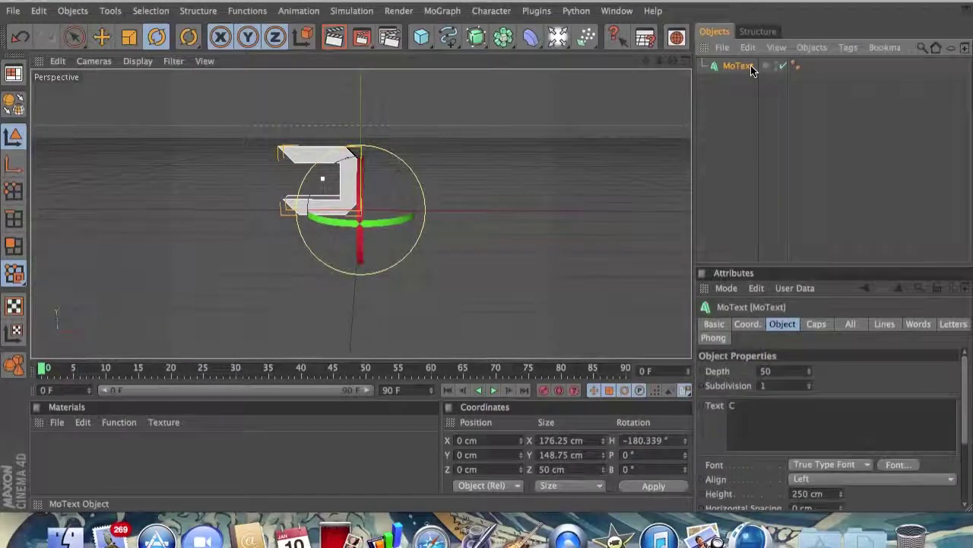
left_click(814, 323)
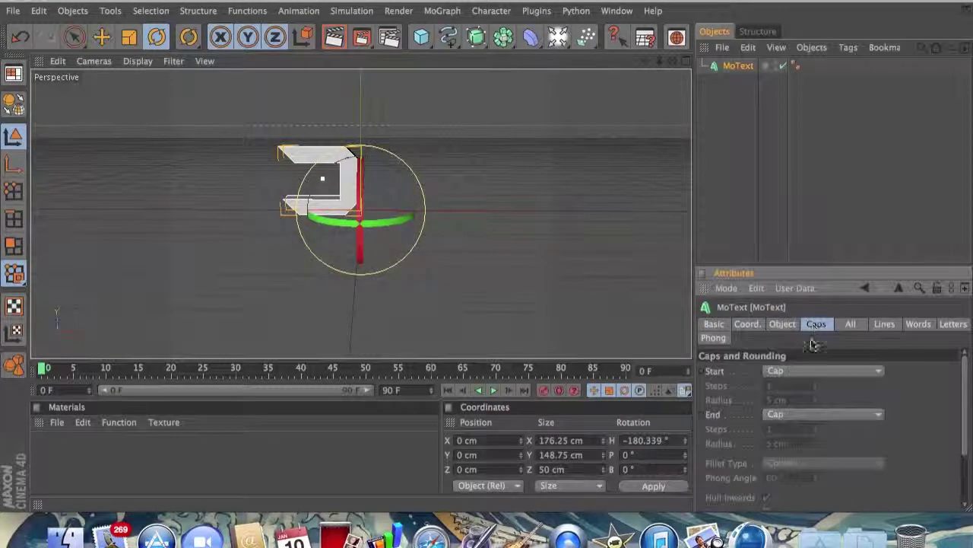
left_click(800, 369)
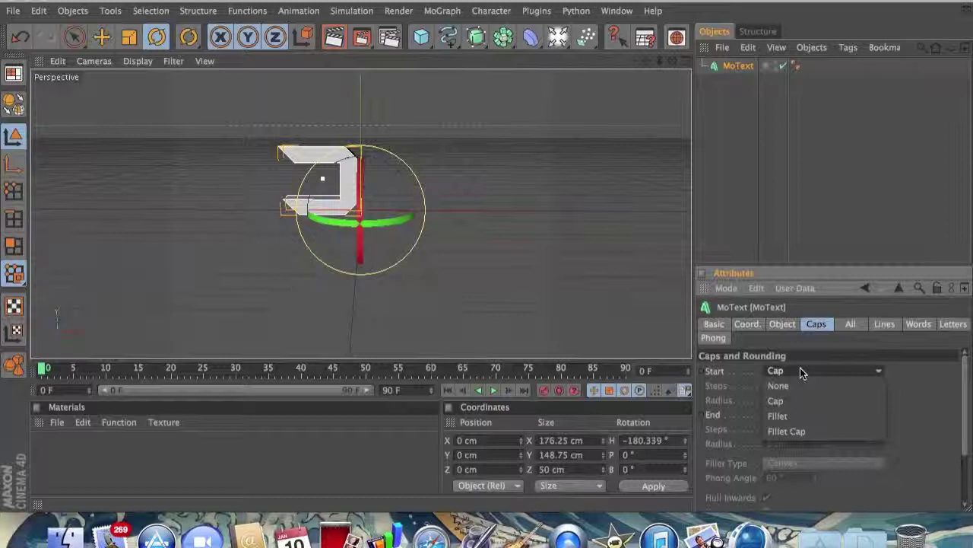
left_click(786, 430)
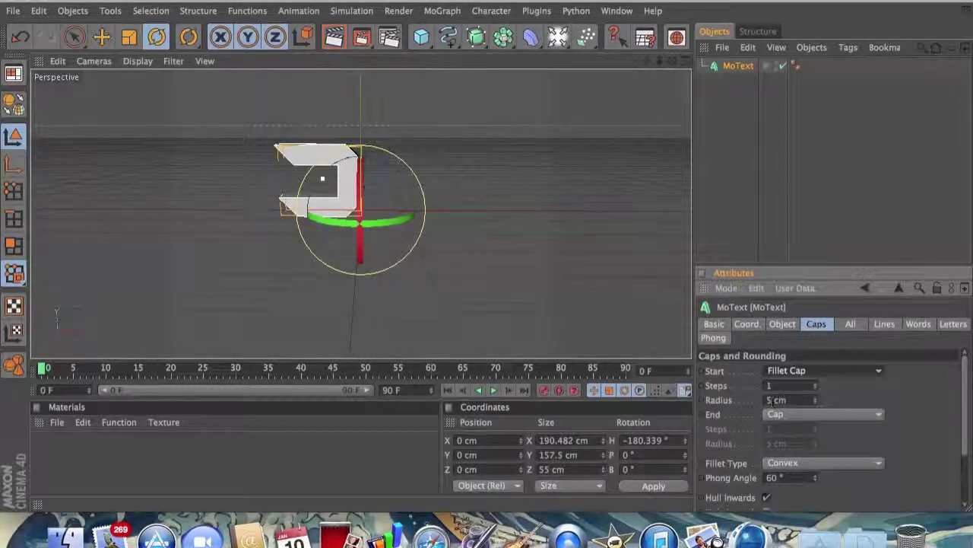
double_click(771, 400)
type("1")
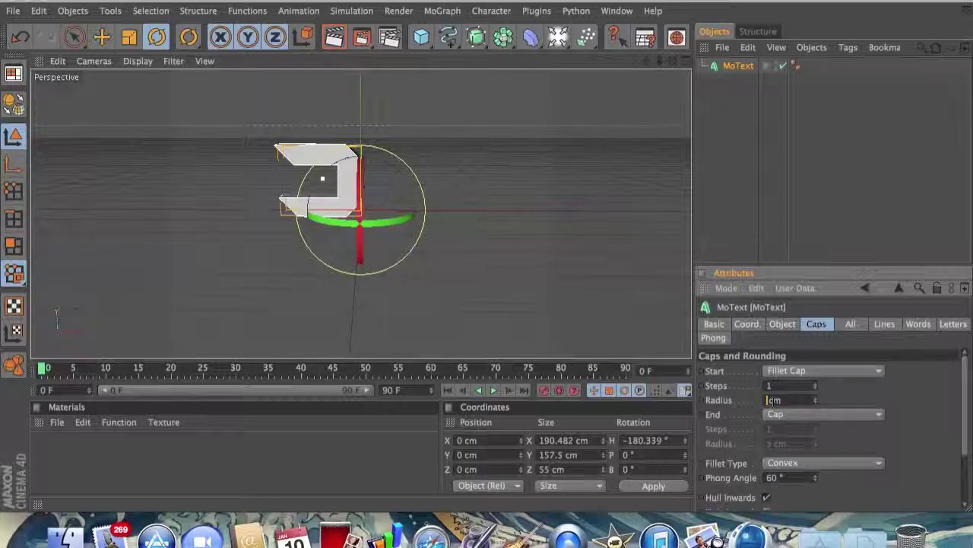
key("Return")
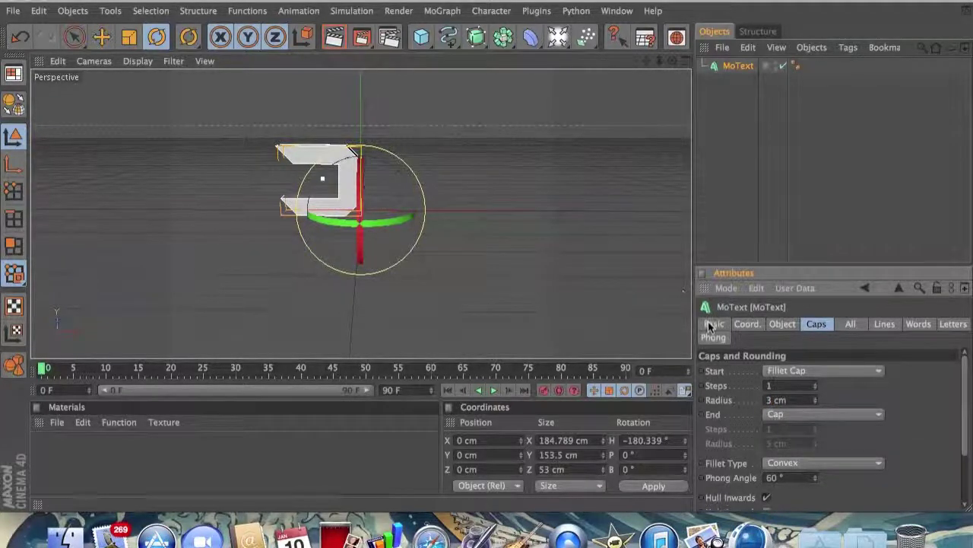
Duplicate the MoText object and rename the original as C.
left_click(713, 324)
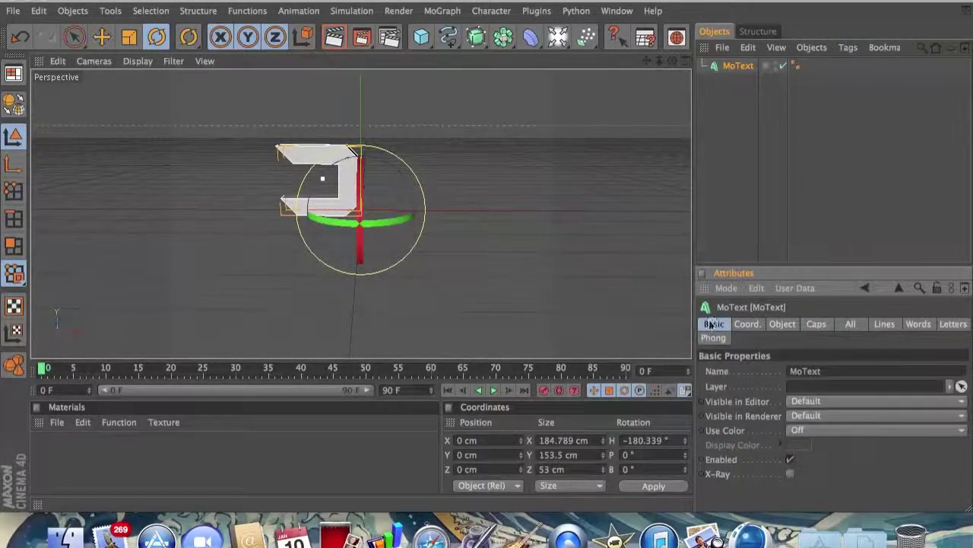
left_click(735, 67)
key("super+c")
key("super+v")
double_click(739, 81)
type("C")
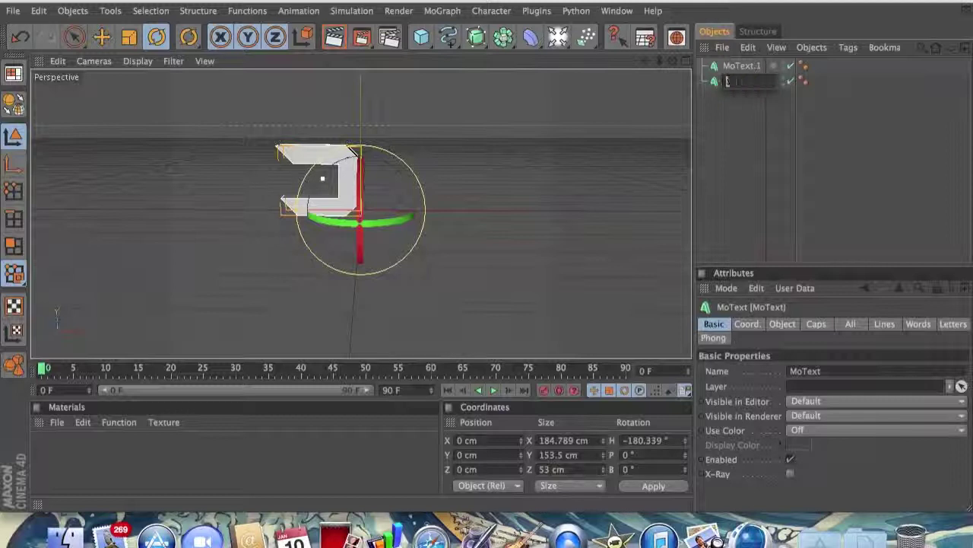
key("Return")
Rename the duplicated MoText object as G.
left_click(738, 110)
left_click(744, 67)
double_click(747, 67)
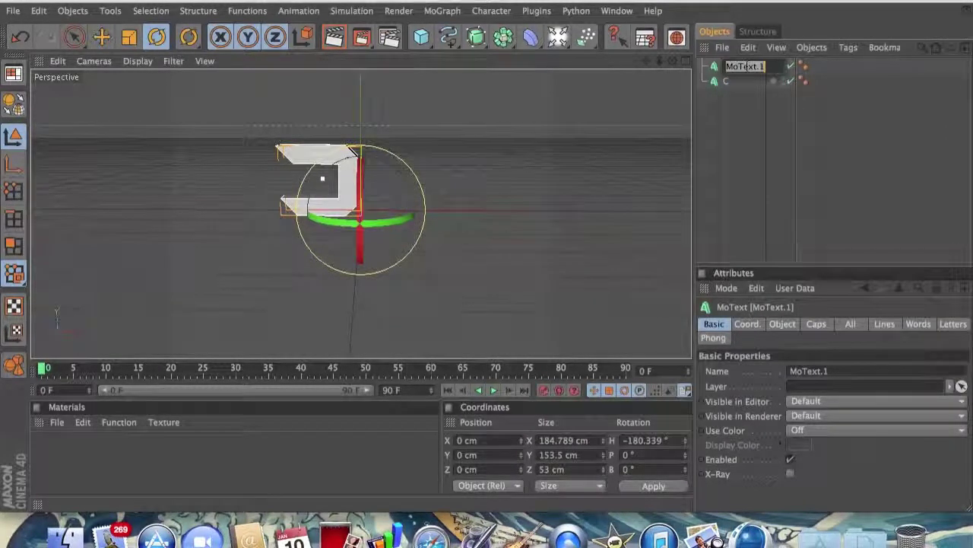
type("G")
key("Return")
left_click(723, 188)
Change the text of the G object to "G".
left_click(726, 66)
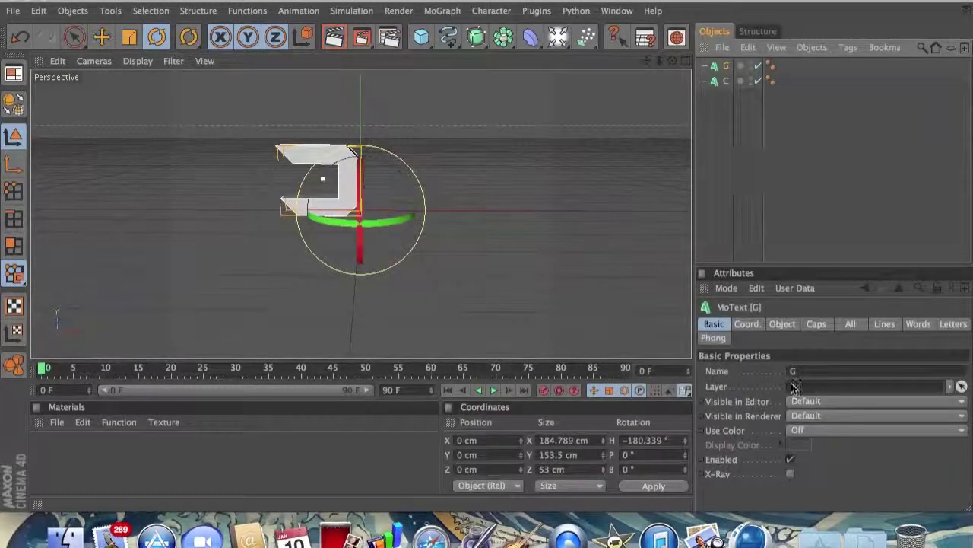
left_click(748, 324)
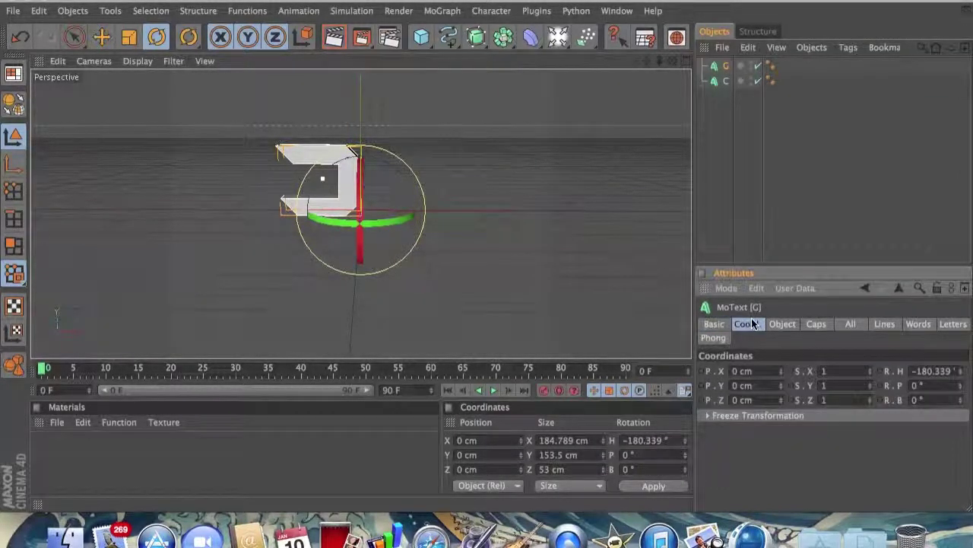
left_click(781, 324)
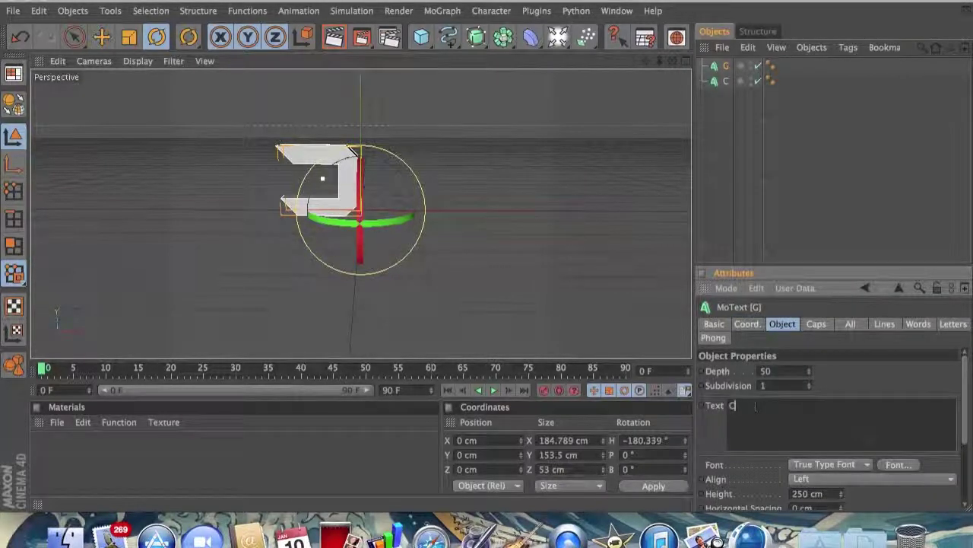
left_click(847, 239)
left_click(342, 152)
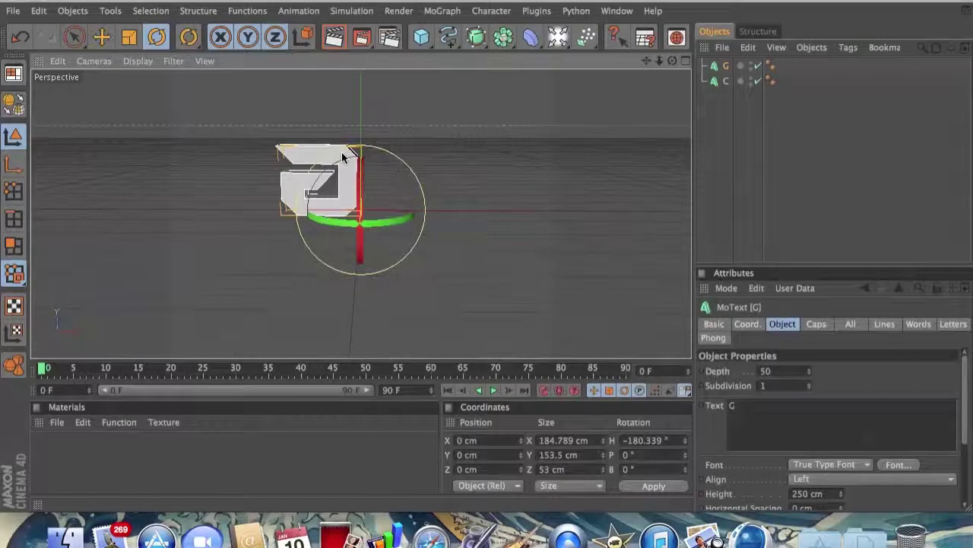
Move the G beside the closed side of the C, to about 183 cm along X.
left_click(101, 42)
left_click_drag(351, 232, 453, 233)
mouse_move(348, 144)
left_mouse_down()
mouse_move(314, 145)
mouse_move(359, 144)
left_mouse_up()
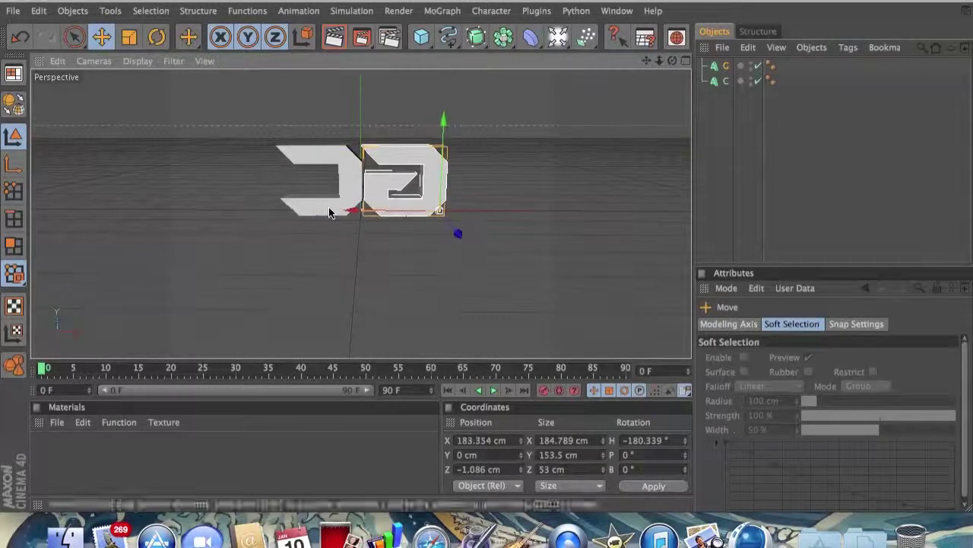
Delete the G object from the scene.
left_click(725, 67)
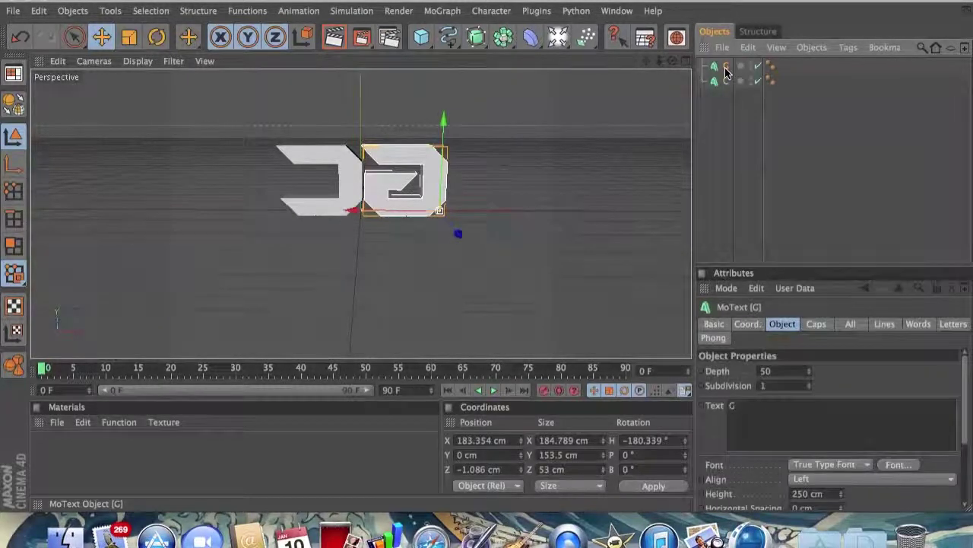
key("Delete")
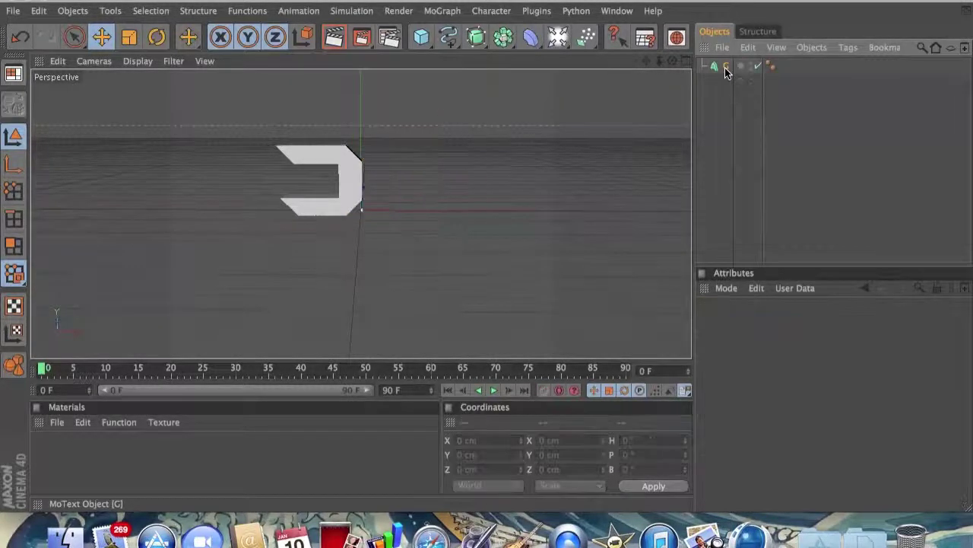
Add a new MoText object and set its text to "G".
left_click(409, 11)
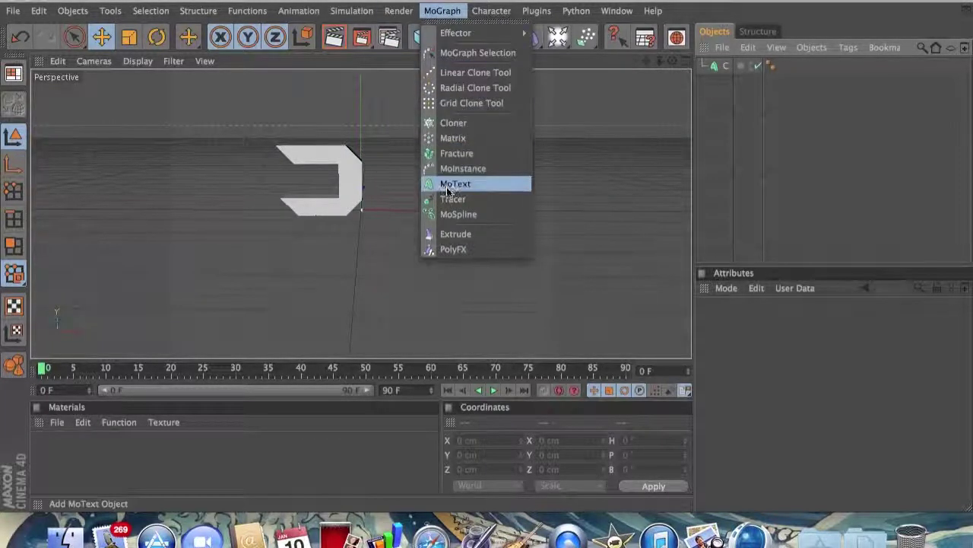
left_click(447, 184)
double_click(738, 405)
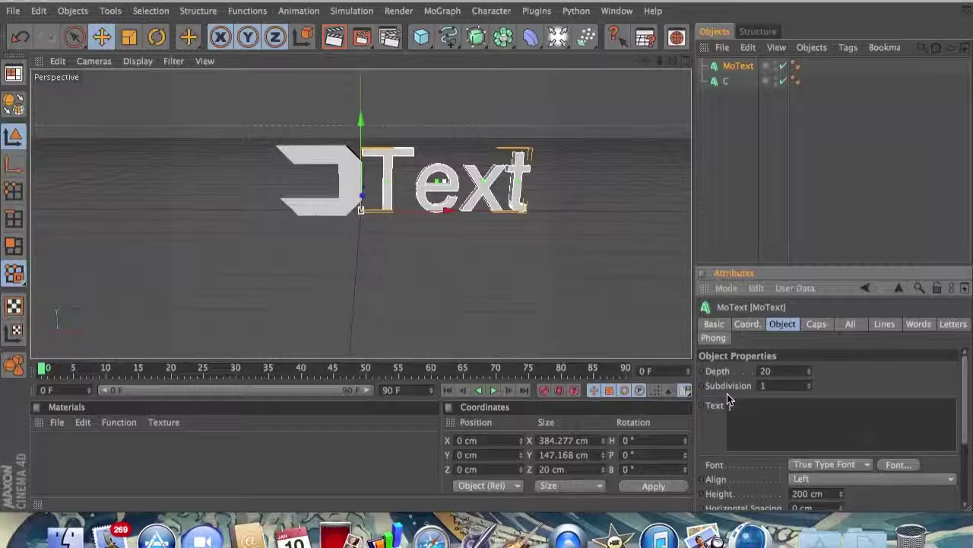
type("C")
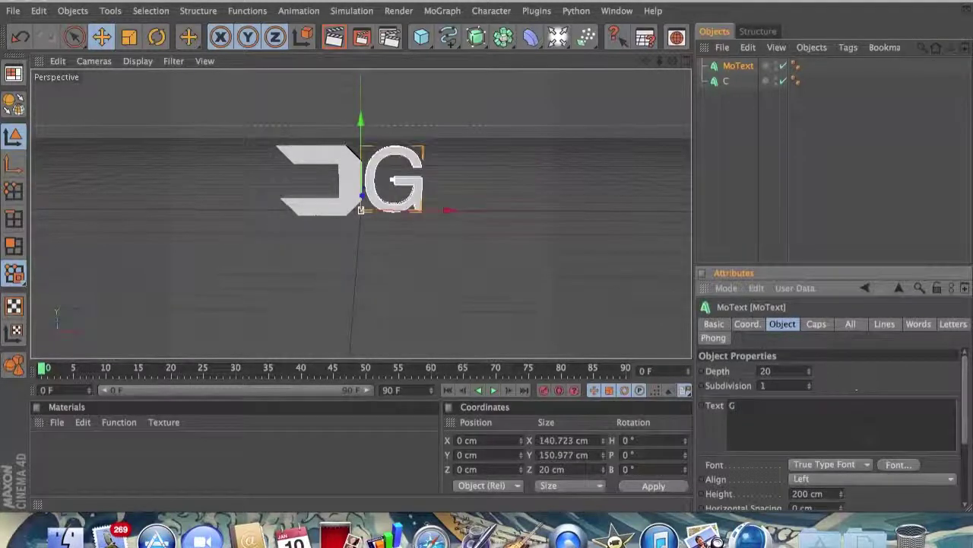
Set the G text's depth to 50 and its height to 250 cm.
double_click(774, 371)
key("BackSpace")
key("Return")
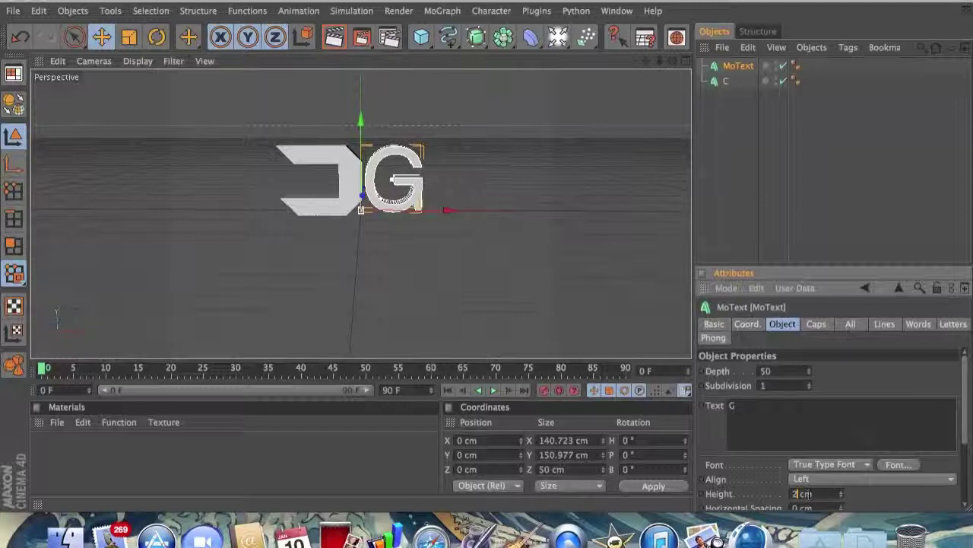
key("Return")
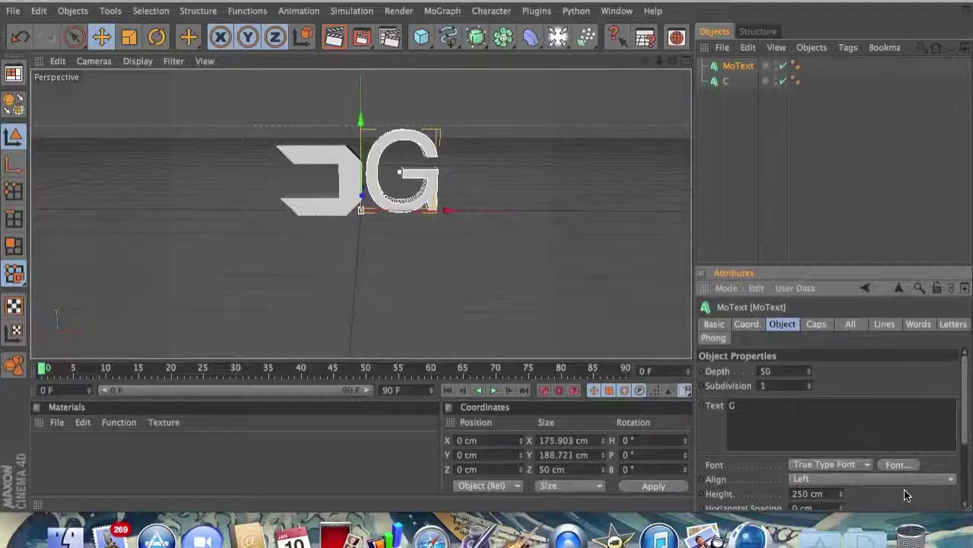
Change the G text's font to the BatmanForever Alternate family.
left_click(899, 465)
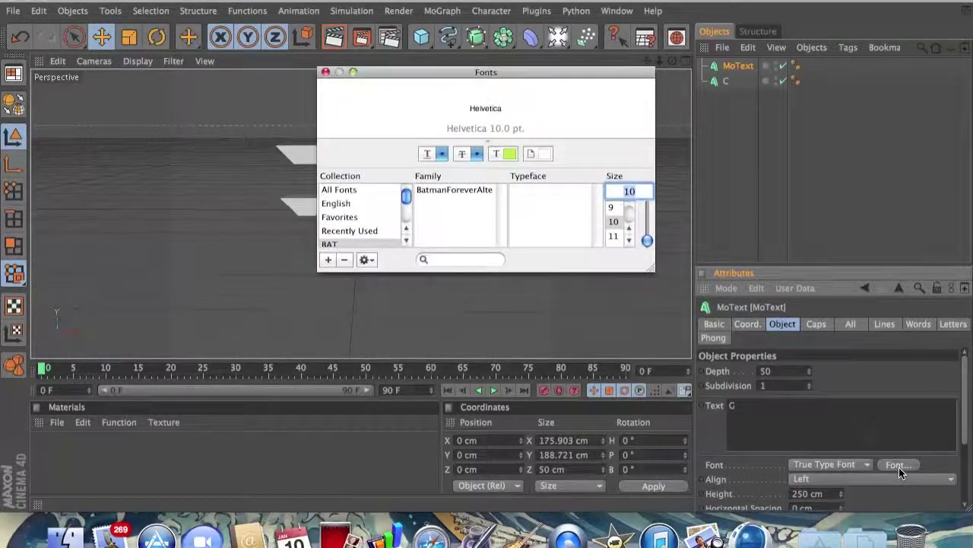
left_click(470, 190)
left_click(326, 72)
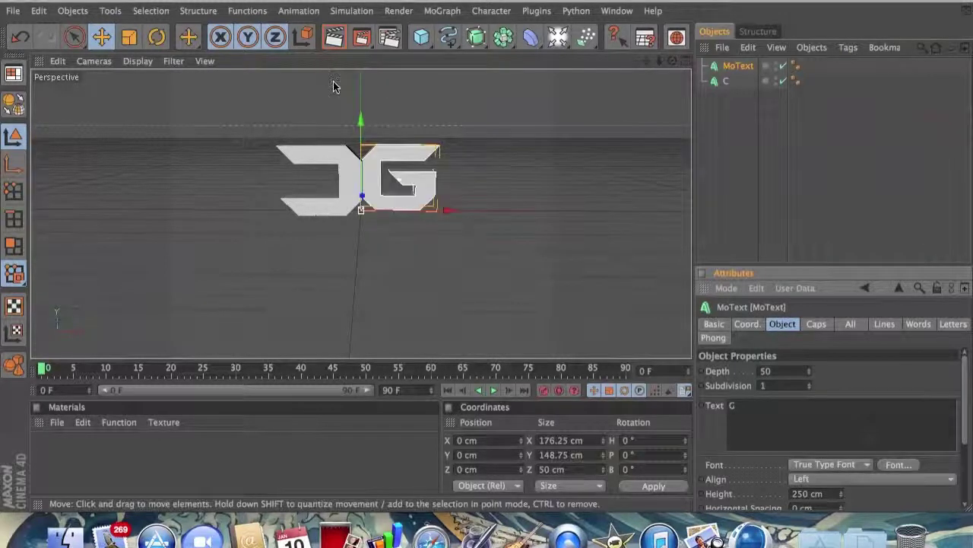
Give the G a Fillet Cap start with a radius of 3 cm.
left_click(816, 324)
left_click(817, 371)
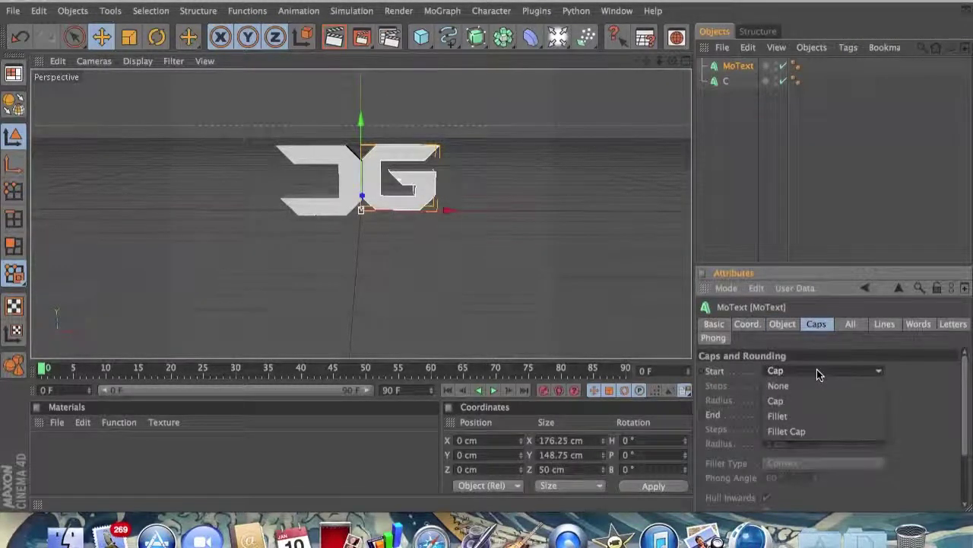
left_click(817, 432)
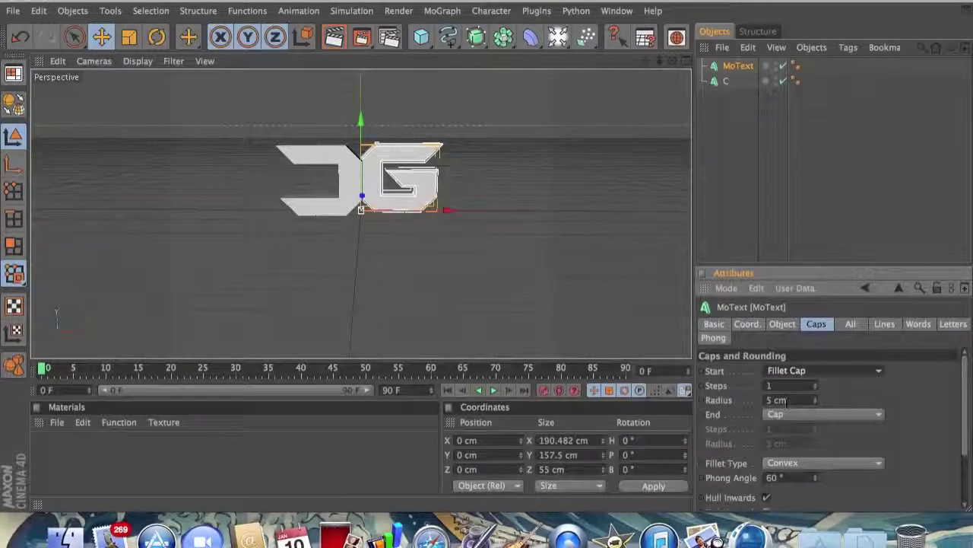
double_click(770, 400)
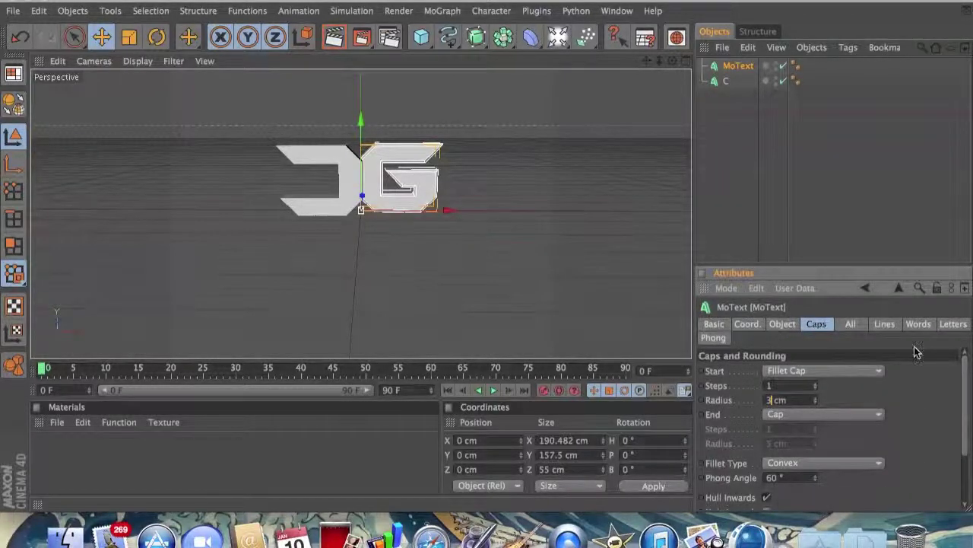
type("3")
key("Return")
left_click(491, 176)
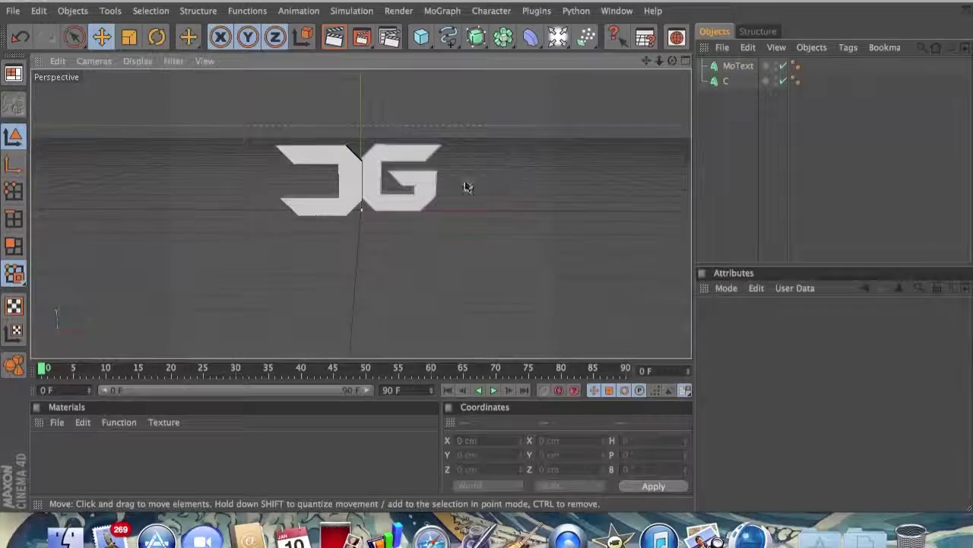
Move the G along X to about -46 cm so it overlaps the spine of the C.
left_click(416, 193)
mouse_move(448, 211)
left_mouse_down()
mouse_move(421, 211)
mouse_move(433, 213)
left_mouse_up()
left_click(543, 178)
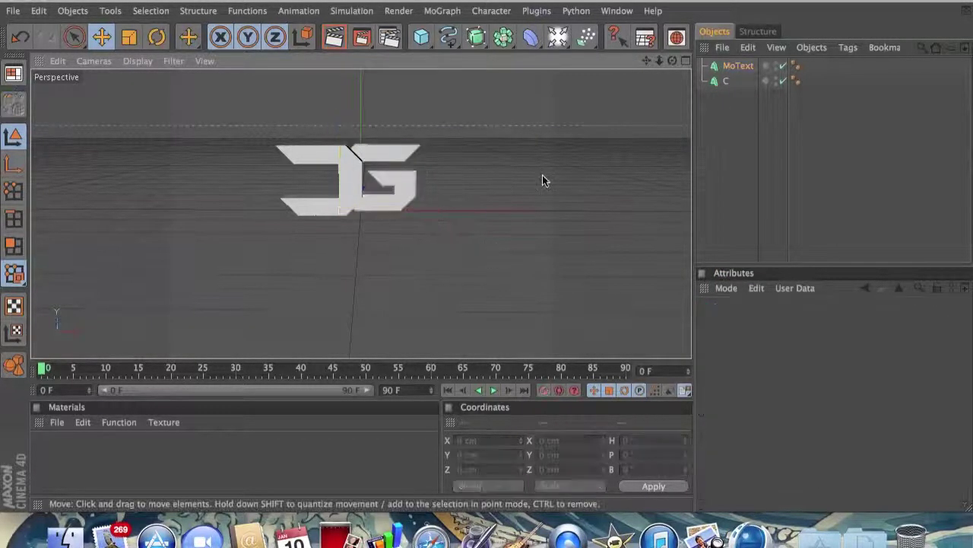
Move the G along Z to about -50 cm to align its depth with the C.
left_click(752, 66)
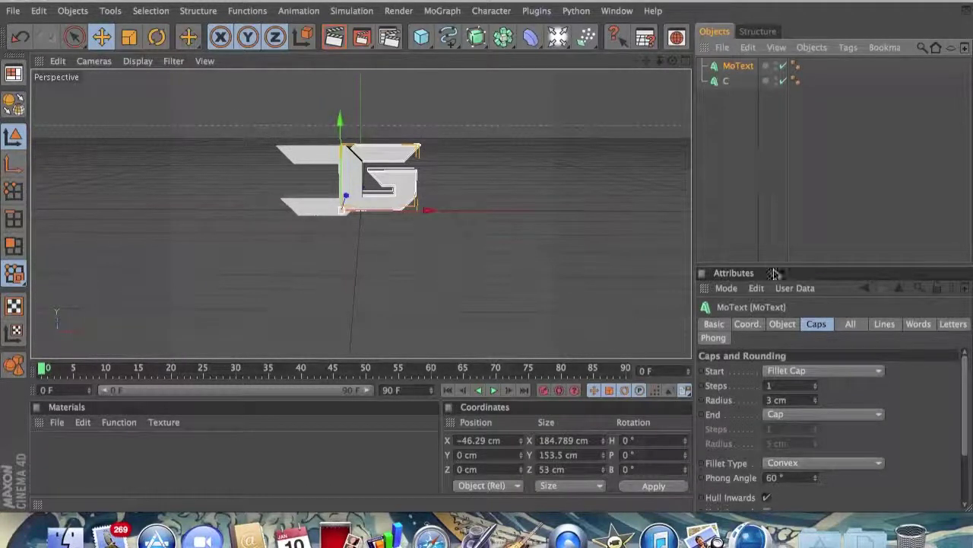
left_click(745, 324)
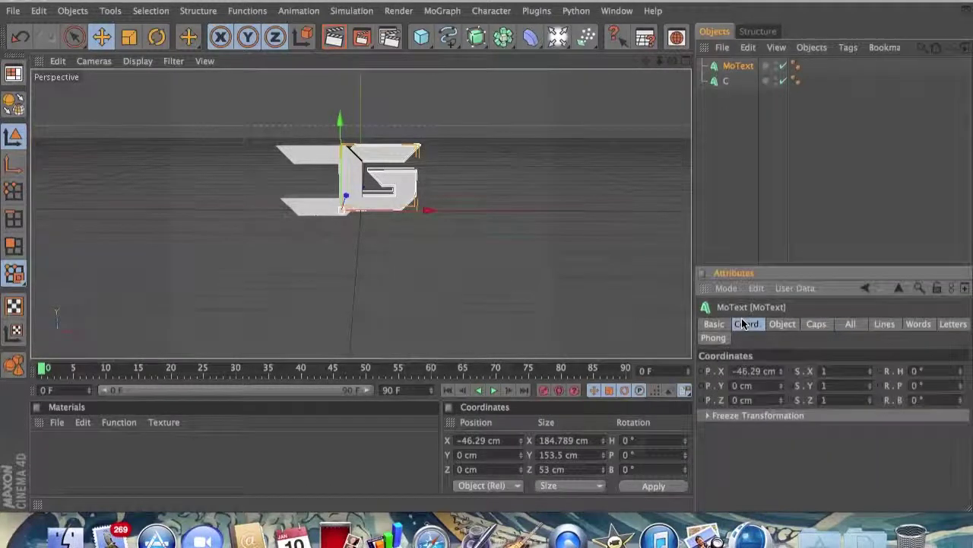
left_click(780, 327)
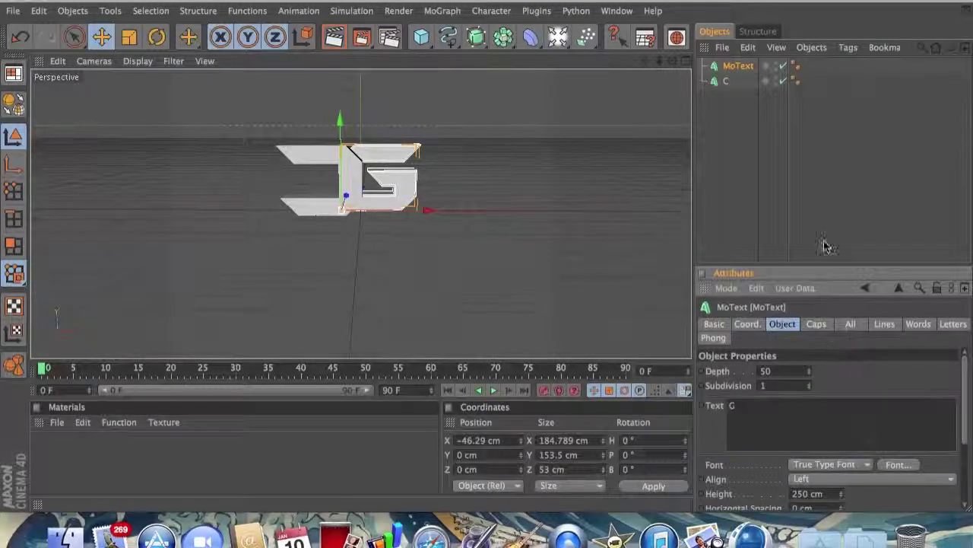
left_click(726, 82)
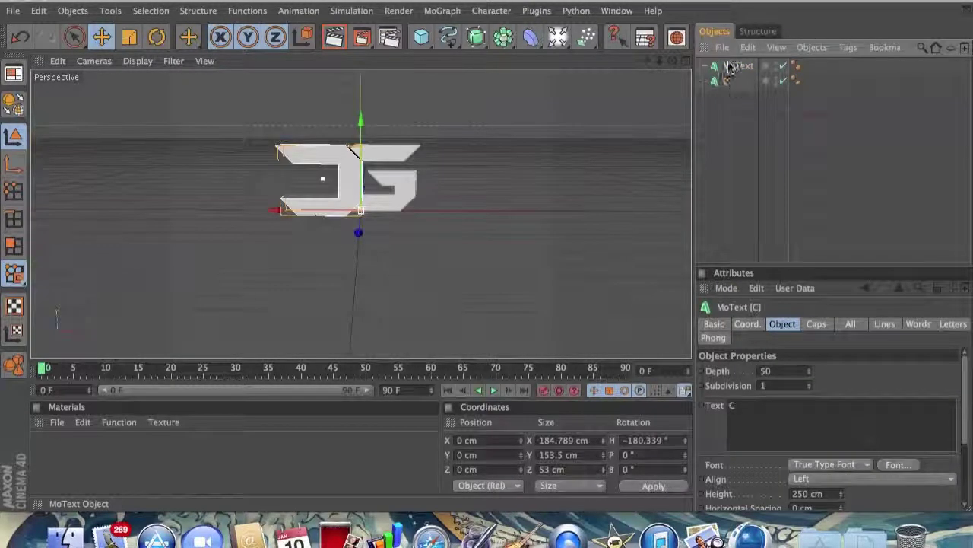
left_click(731, 66)
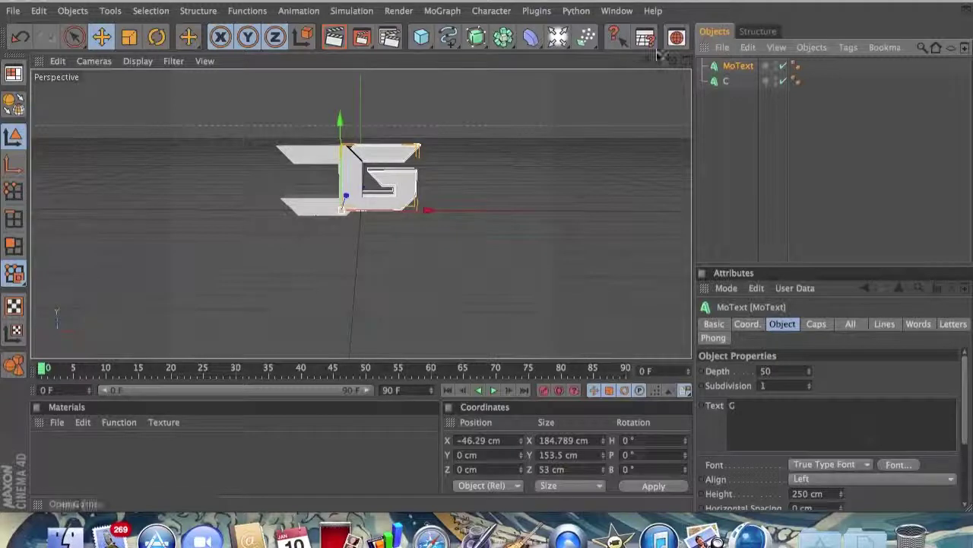
left_click_drag(672, 61, 752, 90)
mouse_move(278, 221)
left_mouse_down()
mouse_move(300, 219)
mouse_move(276, 213)
left_mouse_up()
left_click(469, 183)
Rotate the C about its vertical axis to a heading of about -180.4° so it sits parallel to the G.
left_click(359, 199)
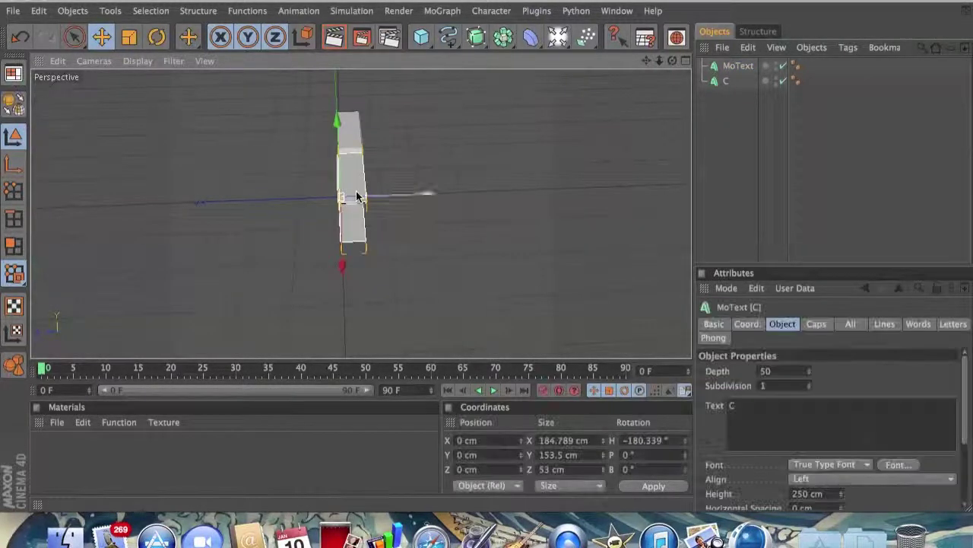
left_click(158, 40)
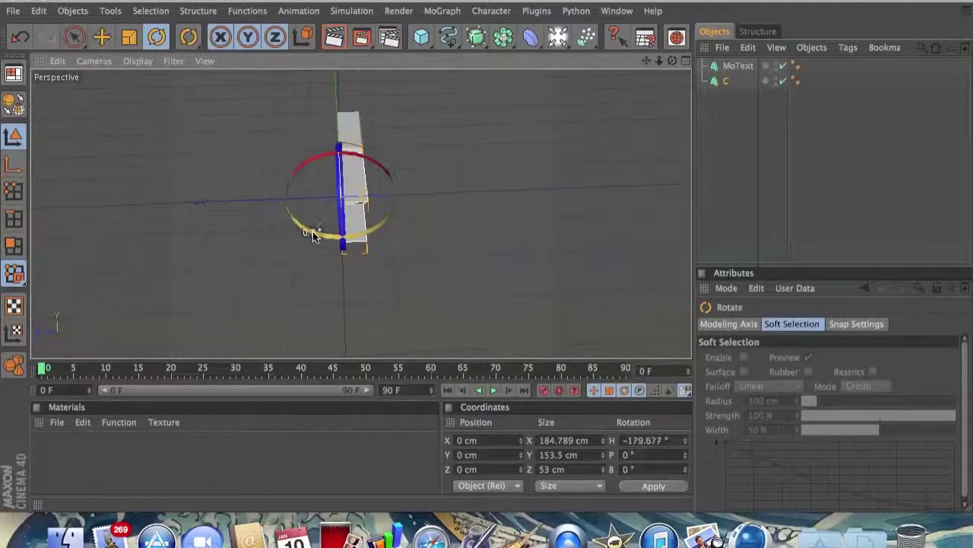
left_click(538, 196)
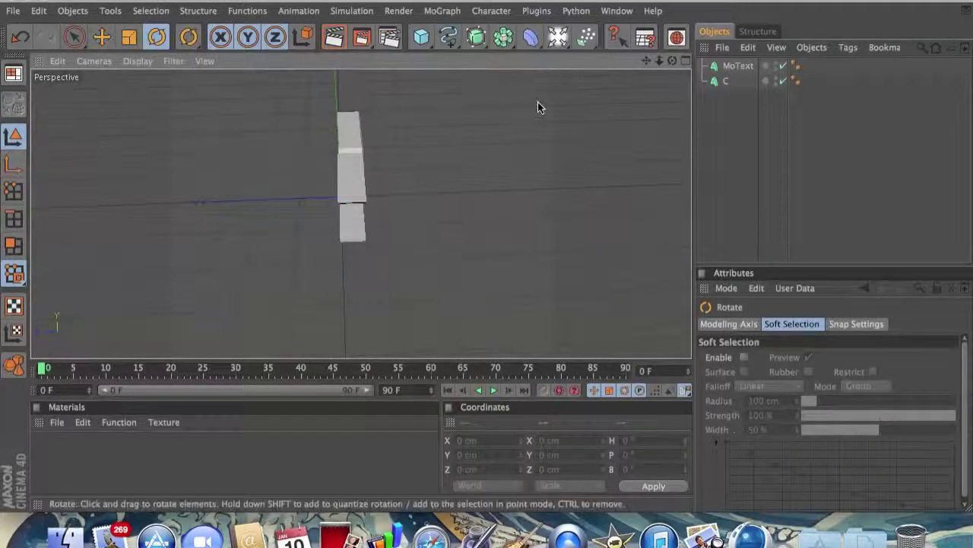
left_click(363, 182)
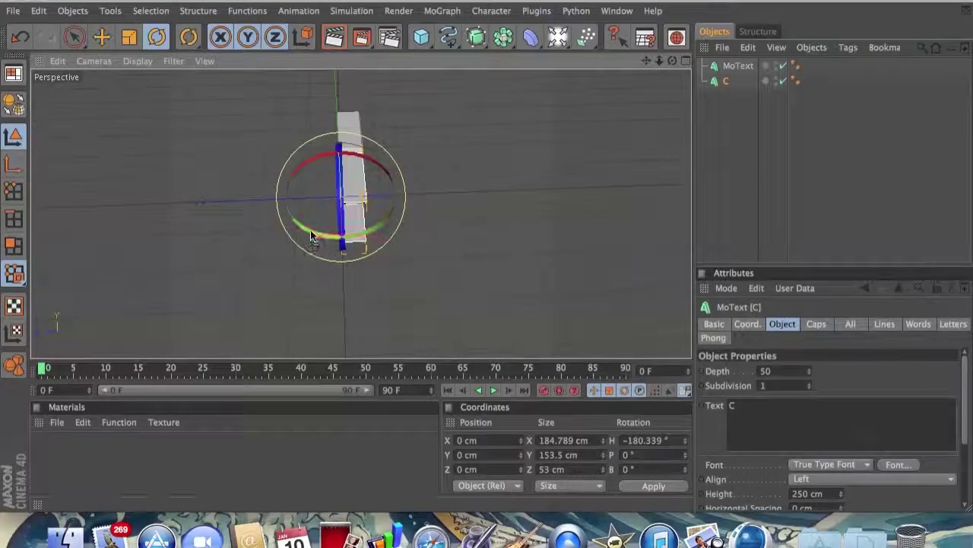
left_click_drag(311, 231, 312, 228)
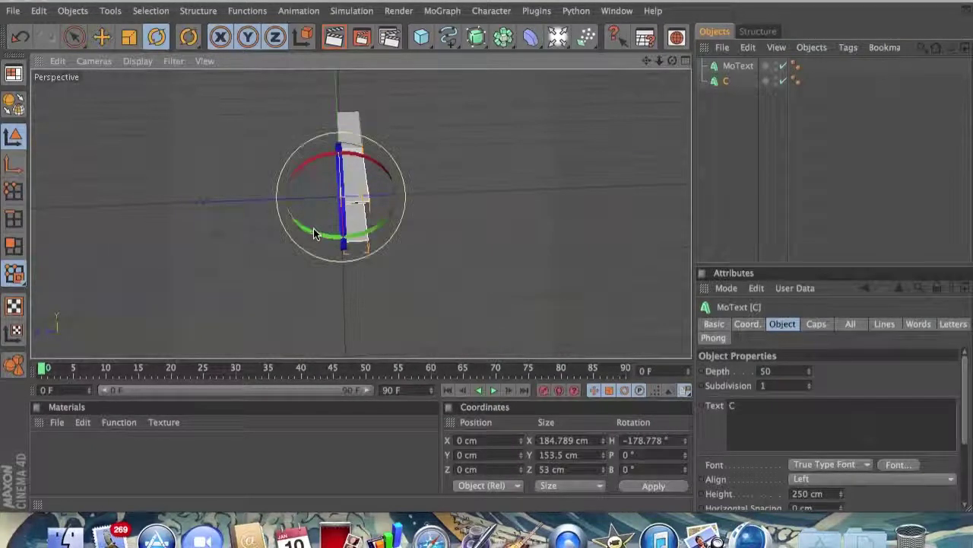
left_click(451, 191)
left_click(356, 178)
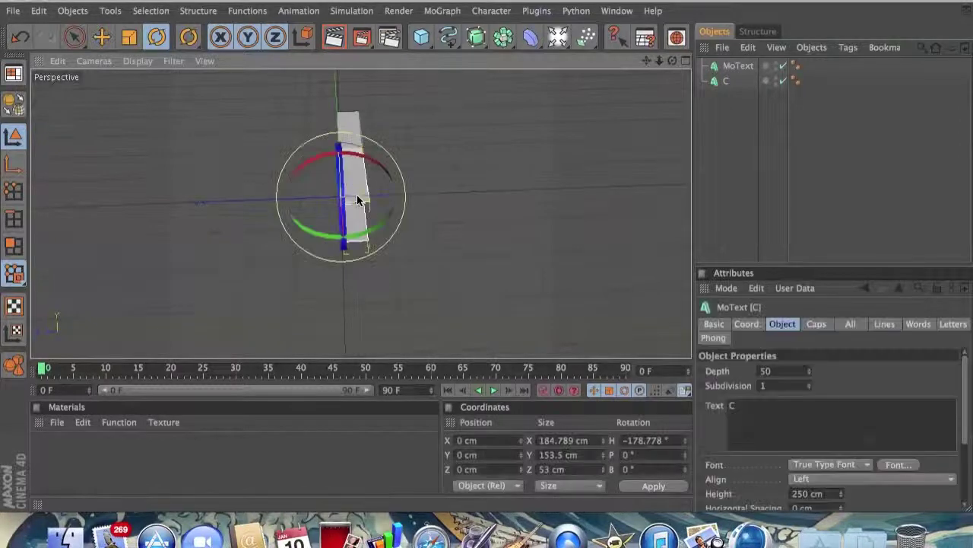
left_click_drag(365, 234, 363, 234)
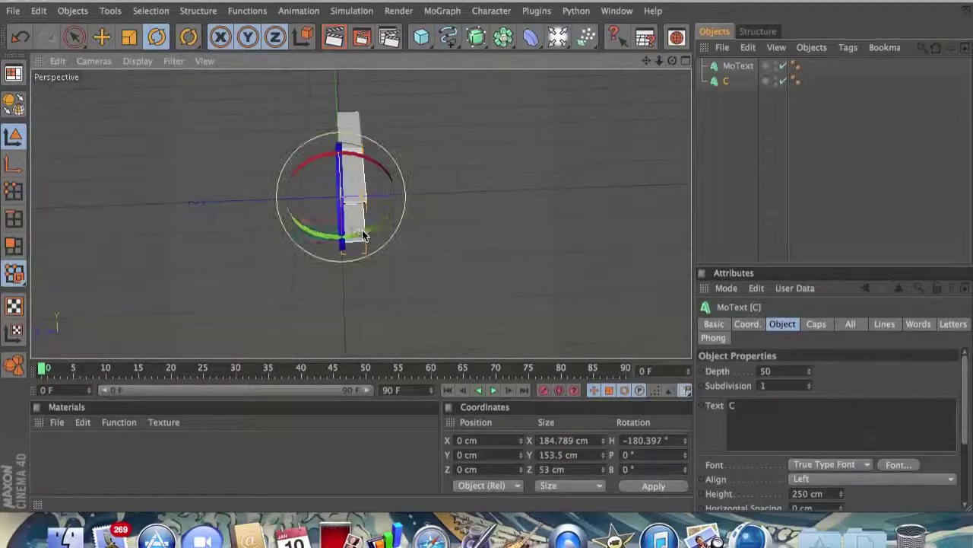
left_click(435, 183)
Nudge the G along X to about -44.6 cm to fit it against the C.
mouse_move(667, 64)
left_mouse_down()
mouse_move(593, 65)
mouse_move(673, 63)
left_mouse_up()
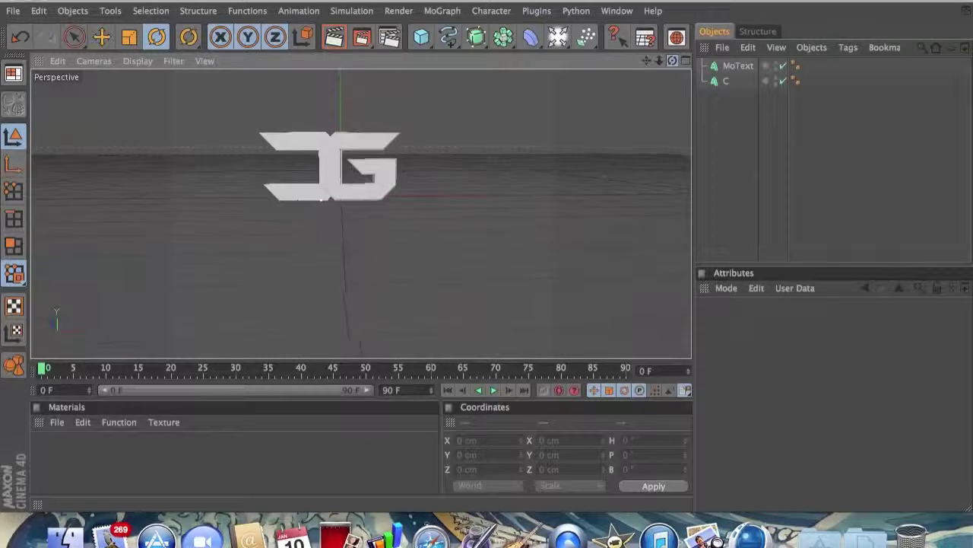
left_click(101, 38)
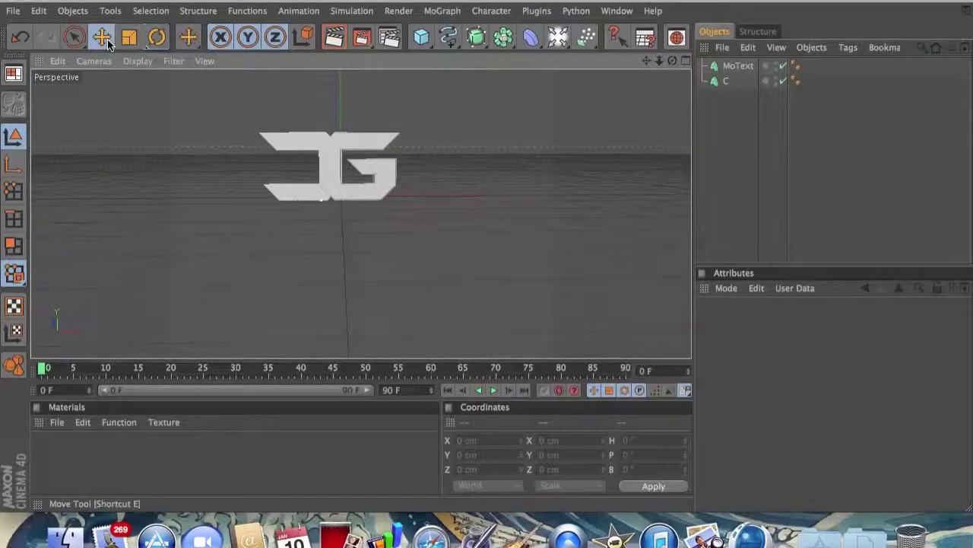
left_click(384, 183)
mouse_move(411, 199)
left_mouse_down()
mouse_move(423, 199)
mouse_move(410, 199)
left_mouse_up()
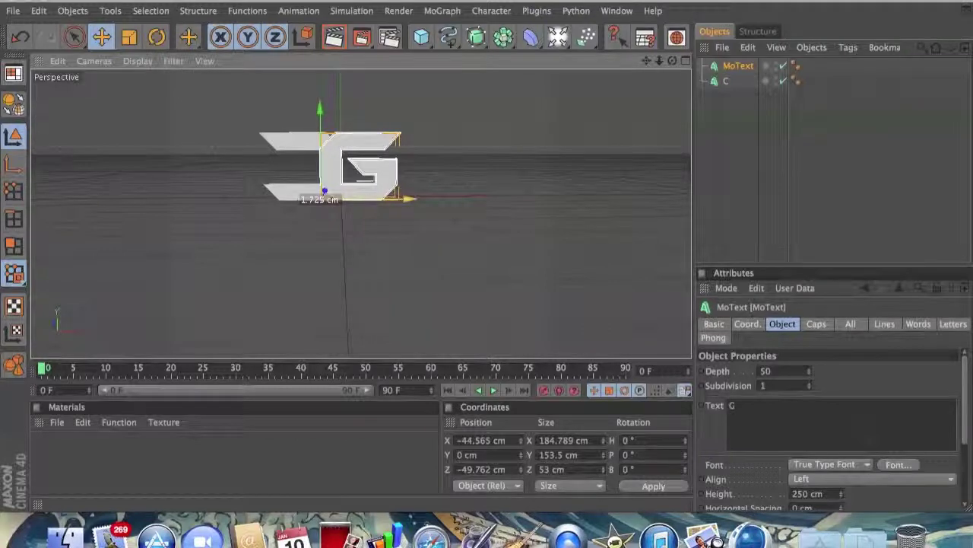
left_click(430, 164)
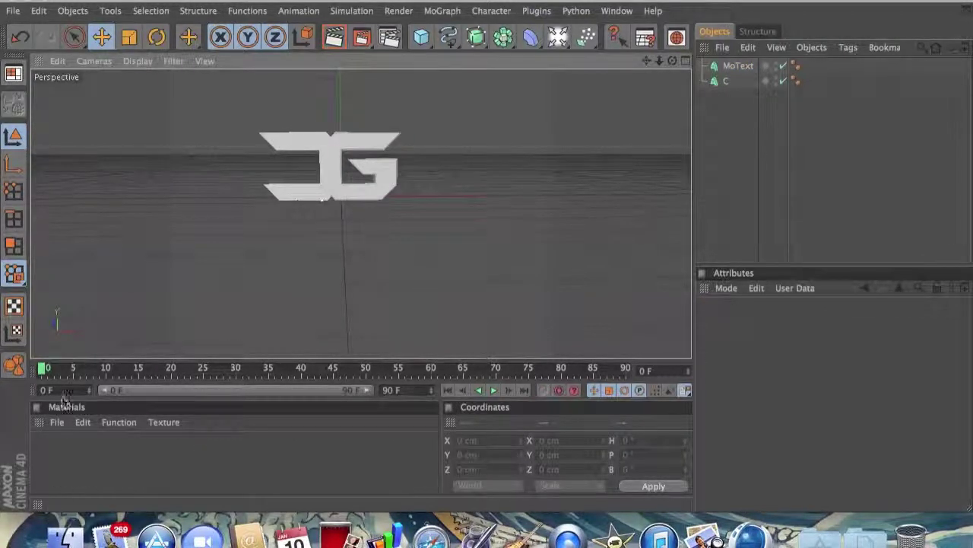
Create a new material and open it in the Material Editor.
left_click(57, 422)
left_click(84, 240)
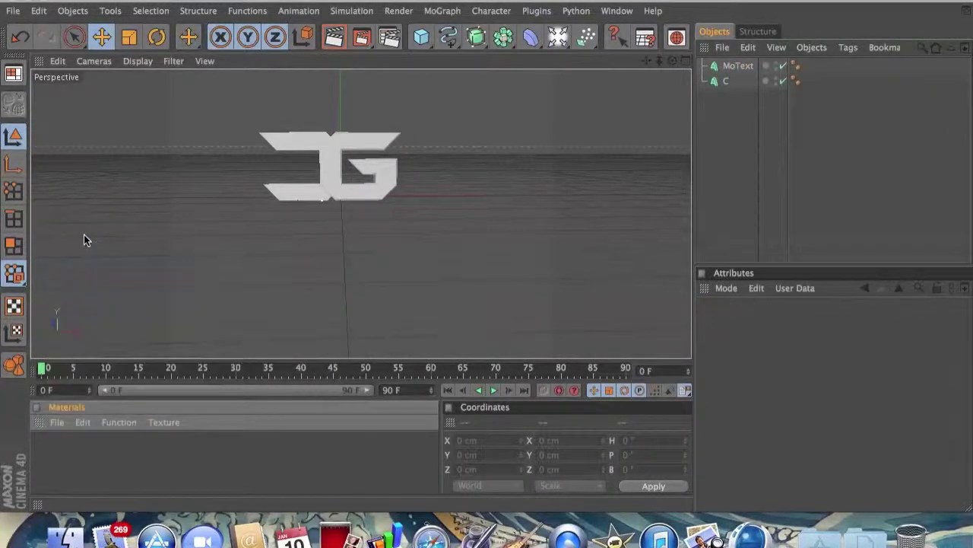
double_click(57, 457)
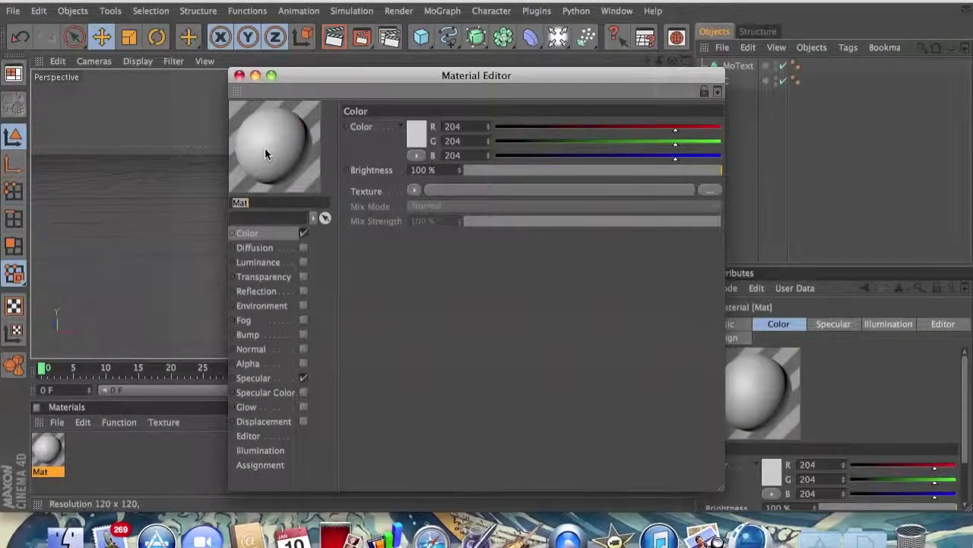
Set the new material's color to red with RGB values 244, 32, 32.
left_click(416, 133)
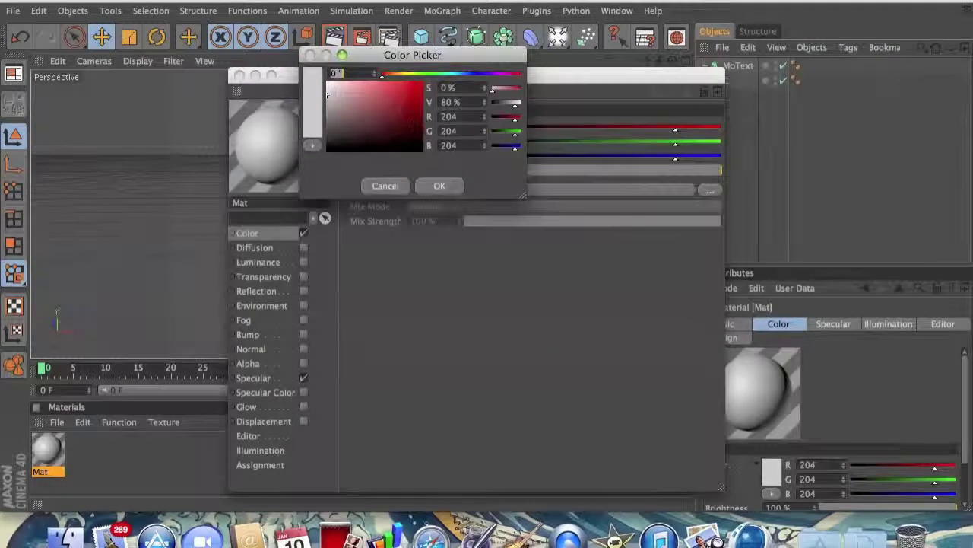
left_click(439, 186)
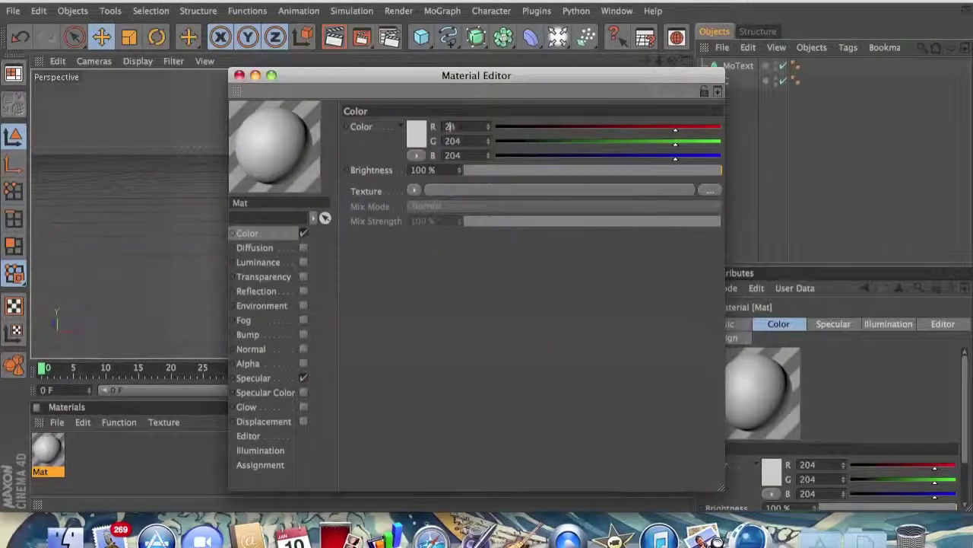
left_click(456, 127)
type("244")
left_click(460, 141)
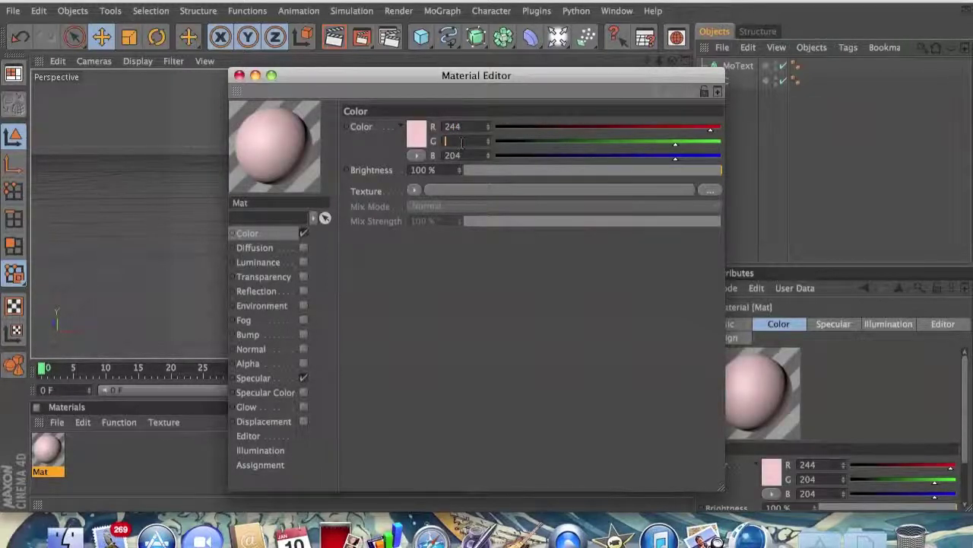
left_click(466, 157)
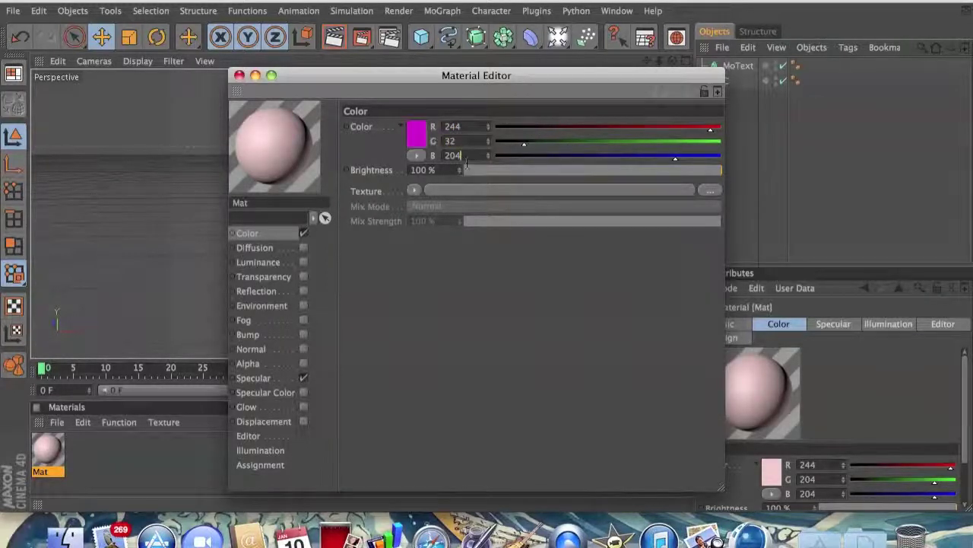
type("32")
key("Return")
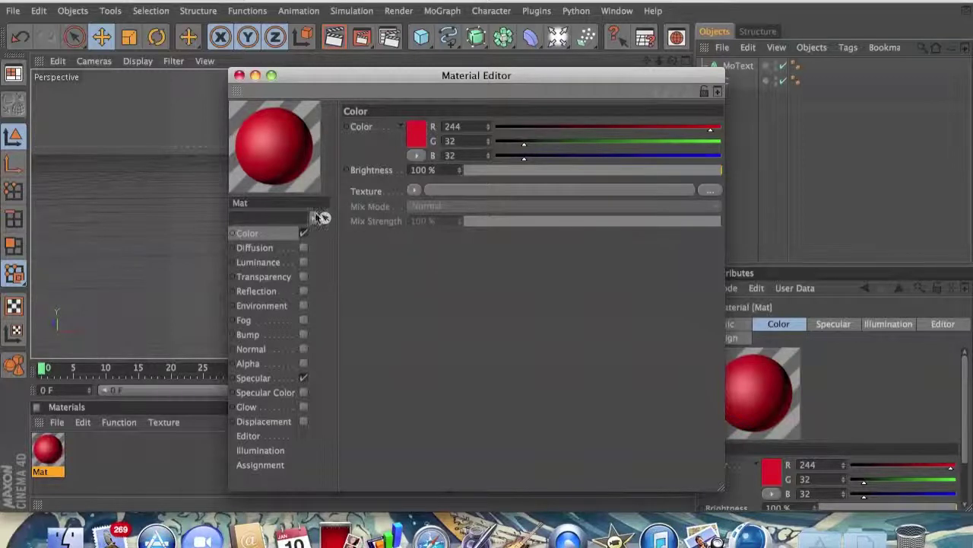
Enable the red material's Reflection channel with a Fresnel texture at 90% mix strength, and close the Material Editor.
left_click(302, 291)
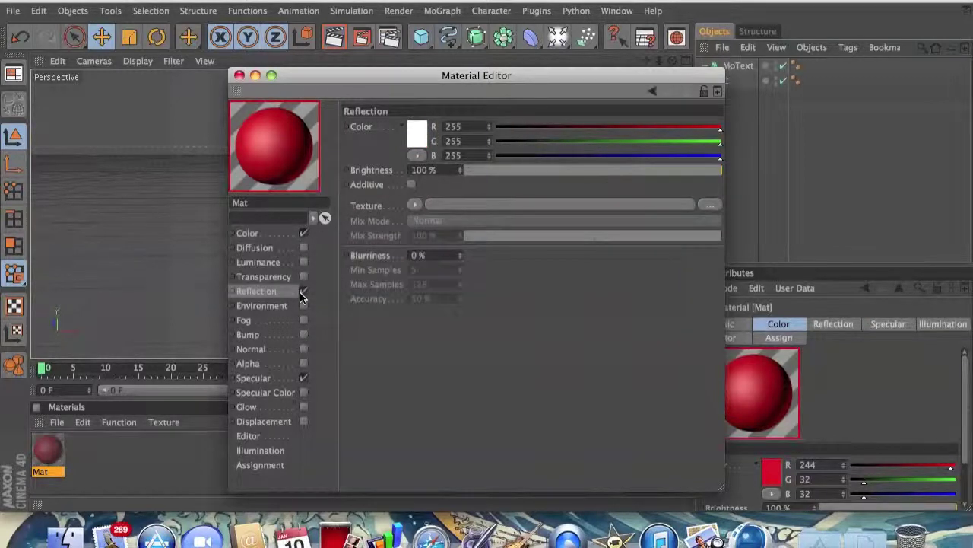
left_click(416, 205)
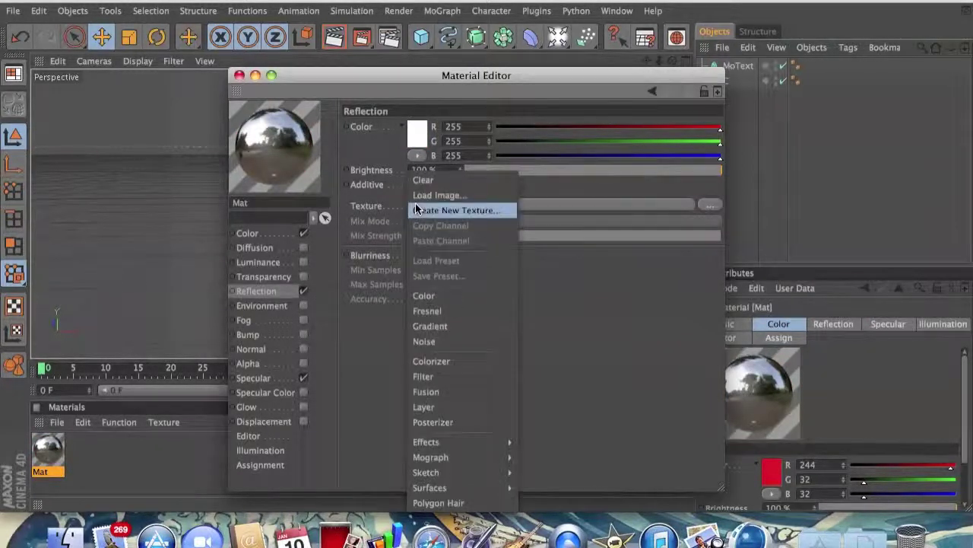
left_click(436, 311)
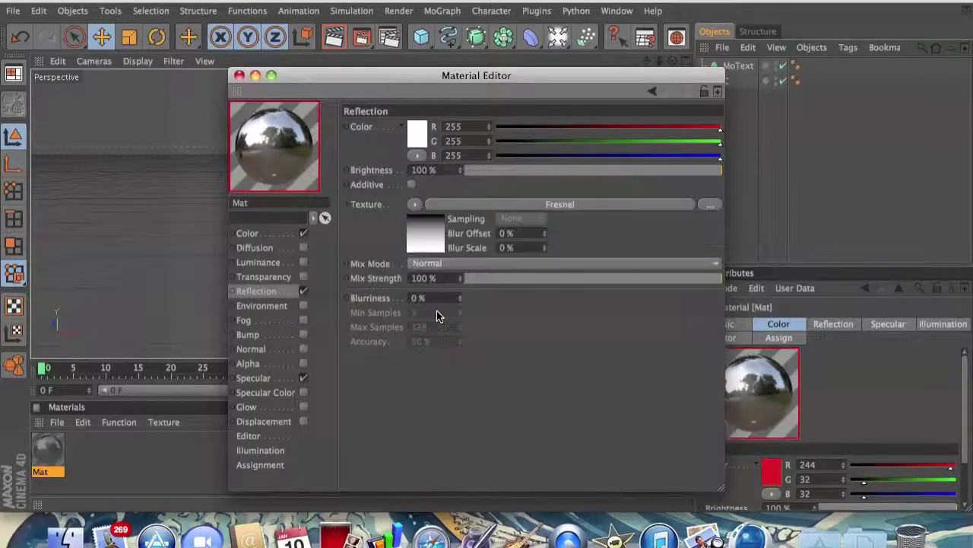
left_click(697, 280)
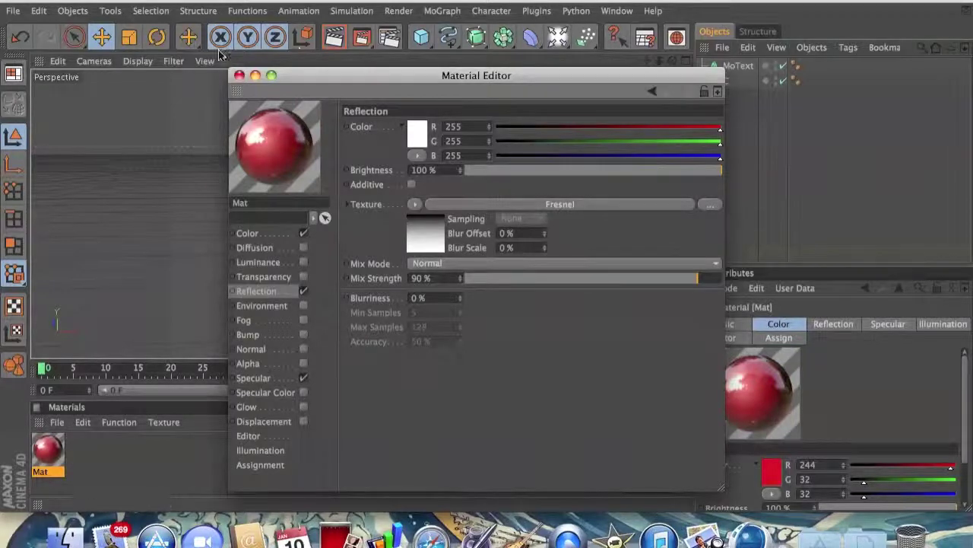
left_click(239, 75)
Apply the red material to both the C and the G, and render the active view to preview it.
left_click_drag(49, 449, 308, 199)
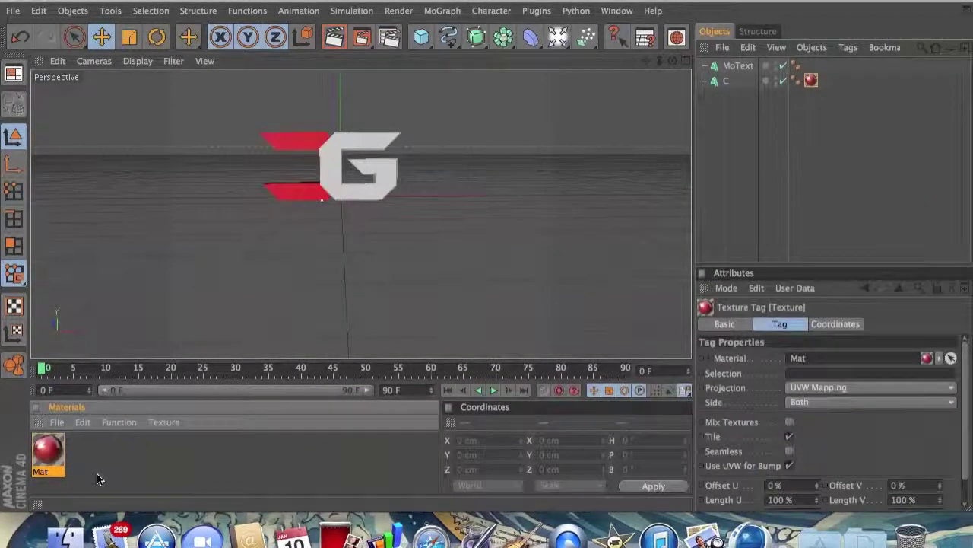
left_click_drag(49, 449, 388, 177)
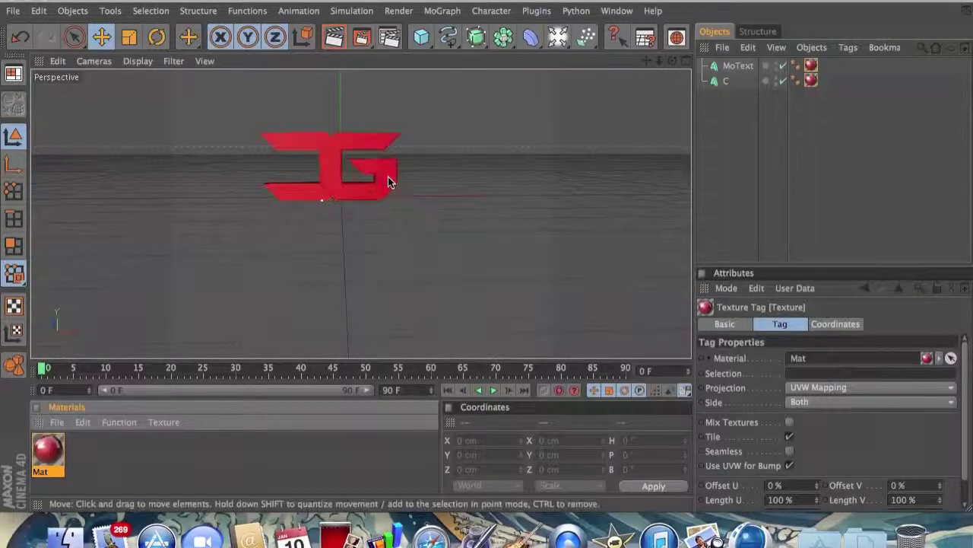
left_click(335, 38)
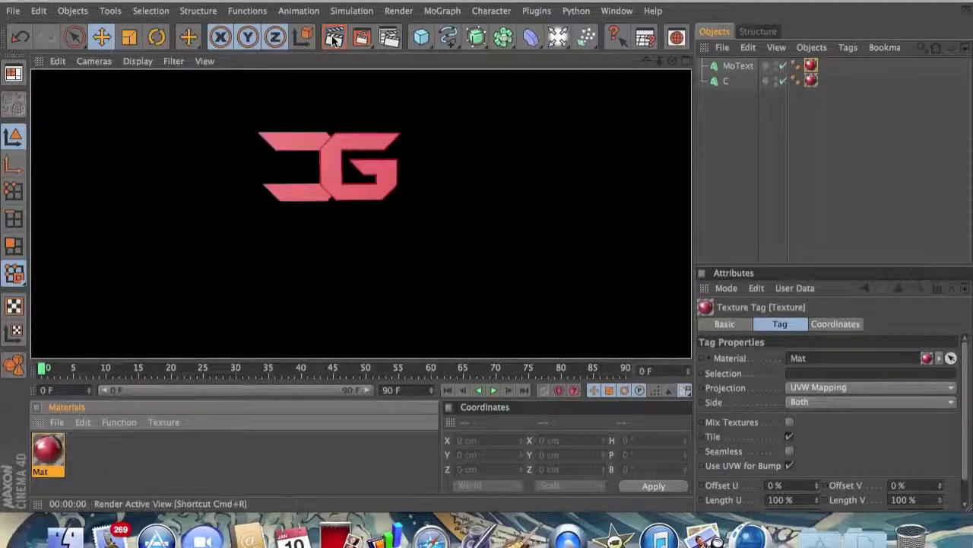
left_click(427, 242)
scroll(332, 223, "up", 6)
scroll(332, 222, "down", 5)
scroll(333, 222, "down", 2)
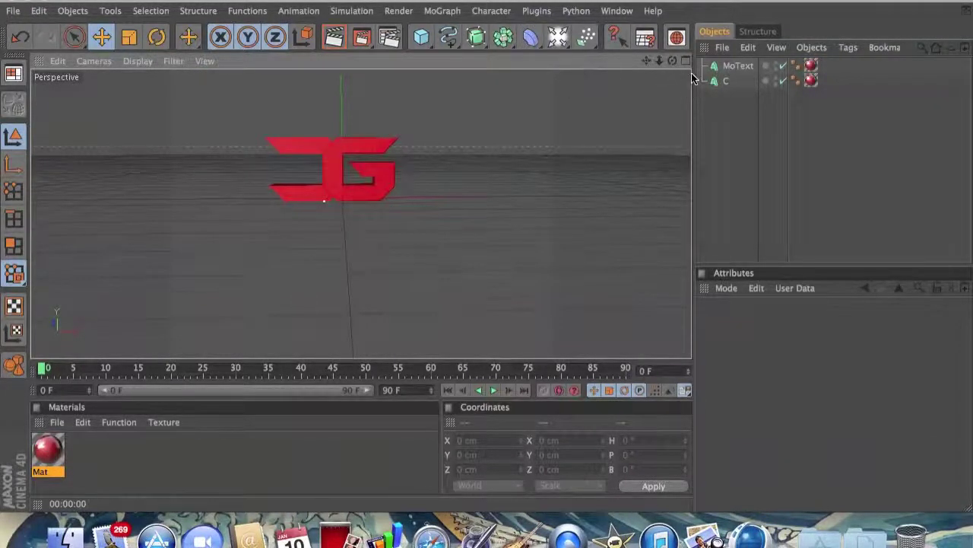
Shift the G along Z to about -47.8 cm so its depth lines up with the C.
left_click_drag(672, 61, 777, 112)
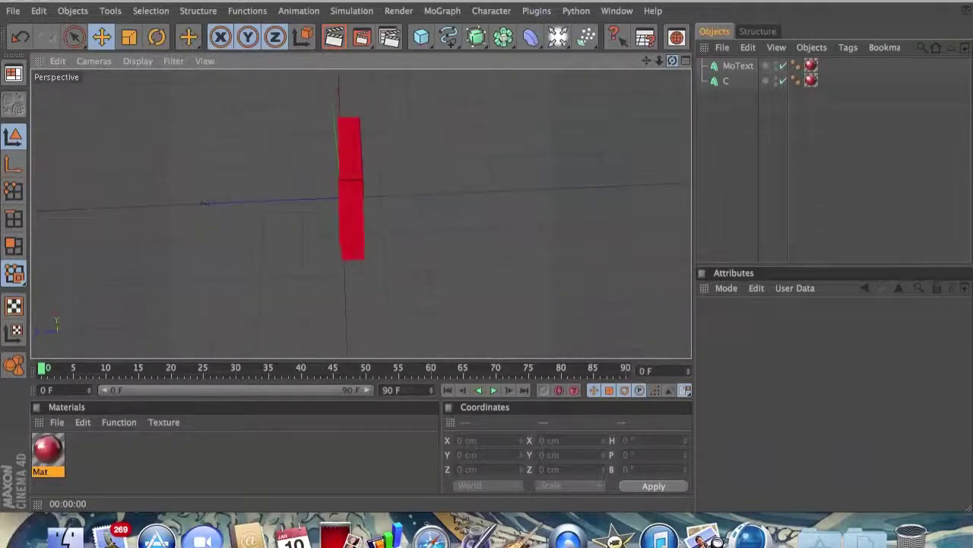
left_click(359, 143)
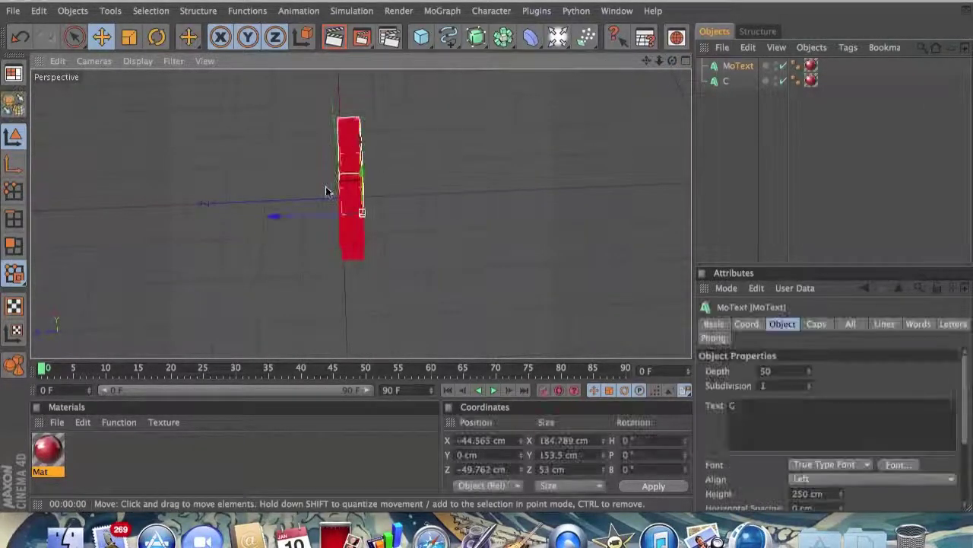
left_click_drag(272, 216, 274, 216)
left_click(491, 252)
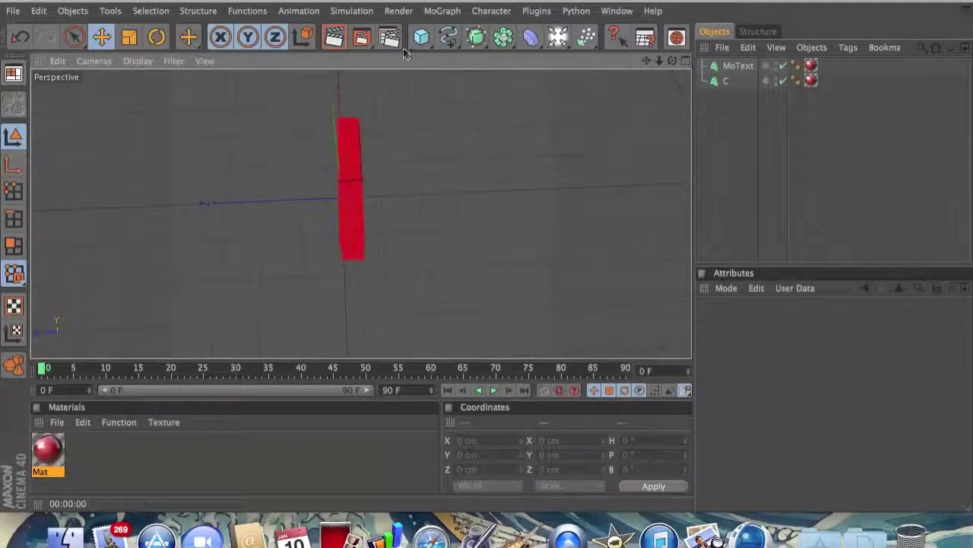
left_click_drag(672, 61, 519, 51)
mouse_move(647, 61)
left_mouse_down()
mouse_move(637, 61)
mouse_move(664, 58)
left_mouse_up()
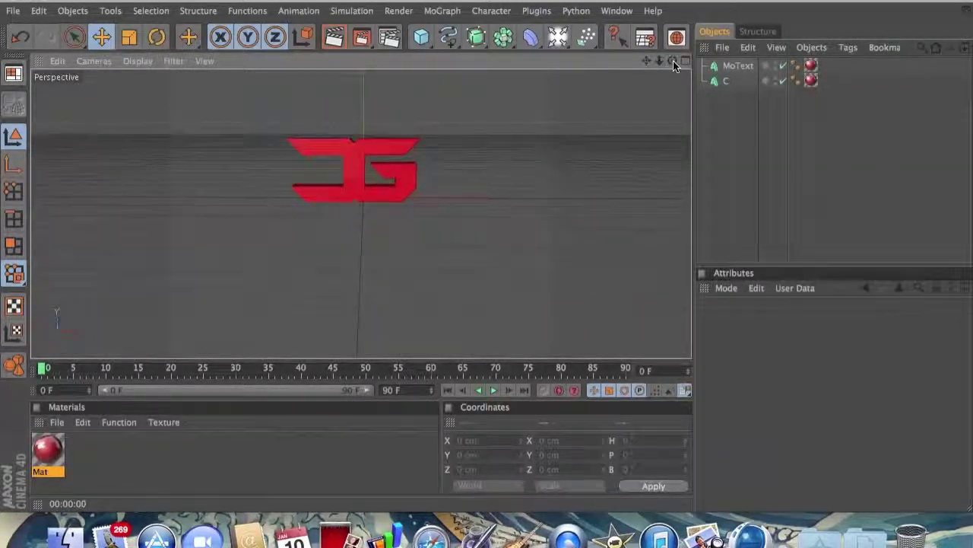
Add two PolyFX objects and make one a child of the C and the other a child of the G's MoText.
left_click(442, 11)
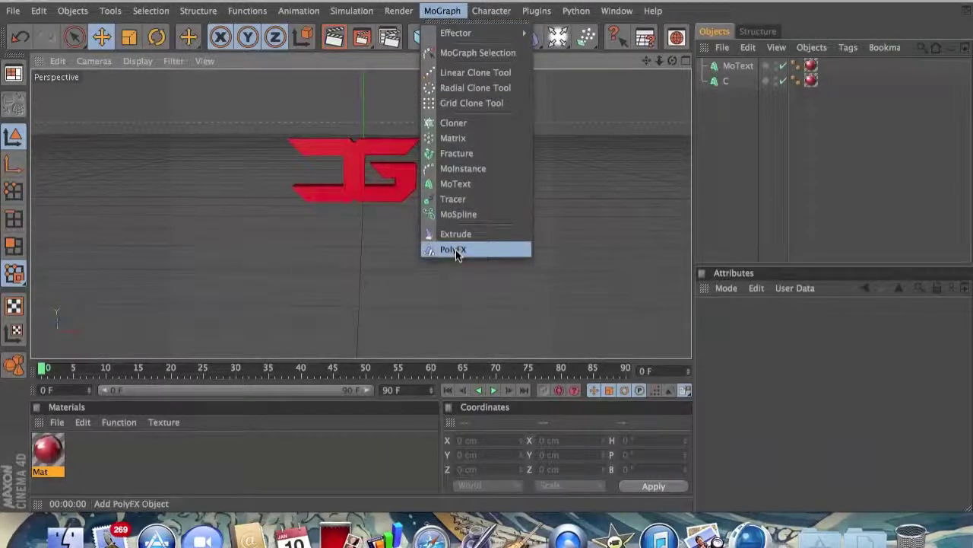
left_click(456, 250)
left_click(451, 12)
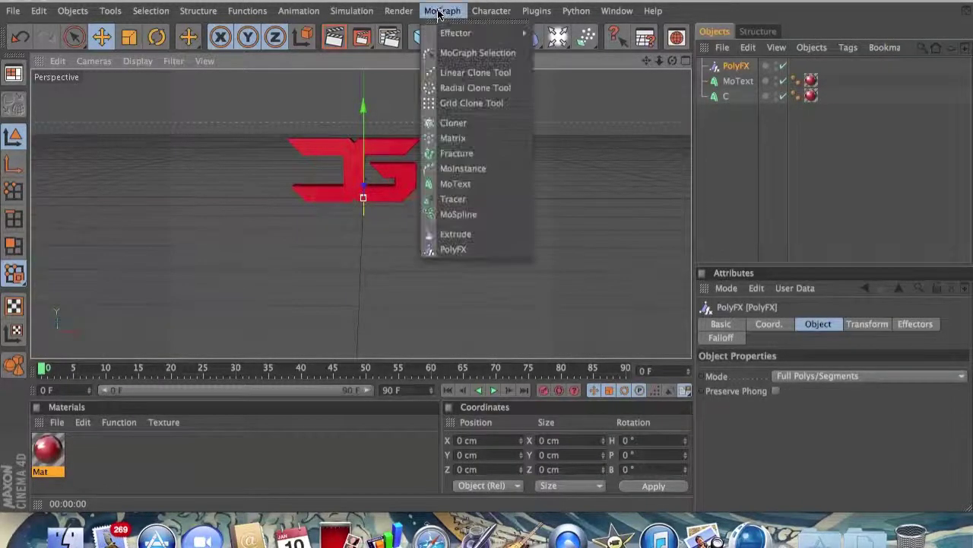
left_click(463, 253)
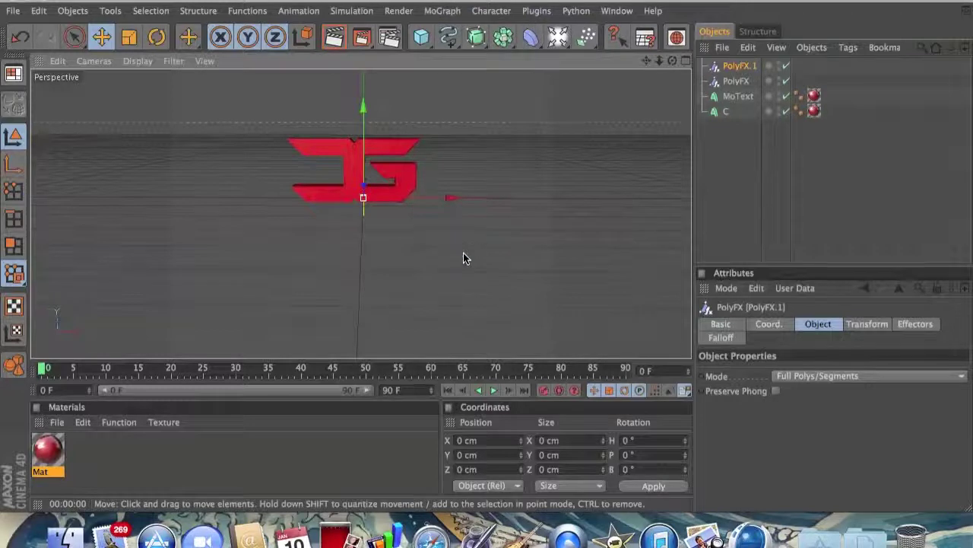
left_click_drag(736, 66, 735, 110)
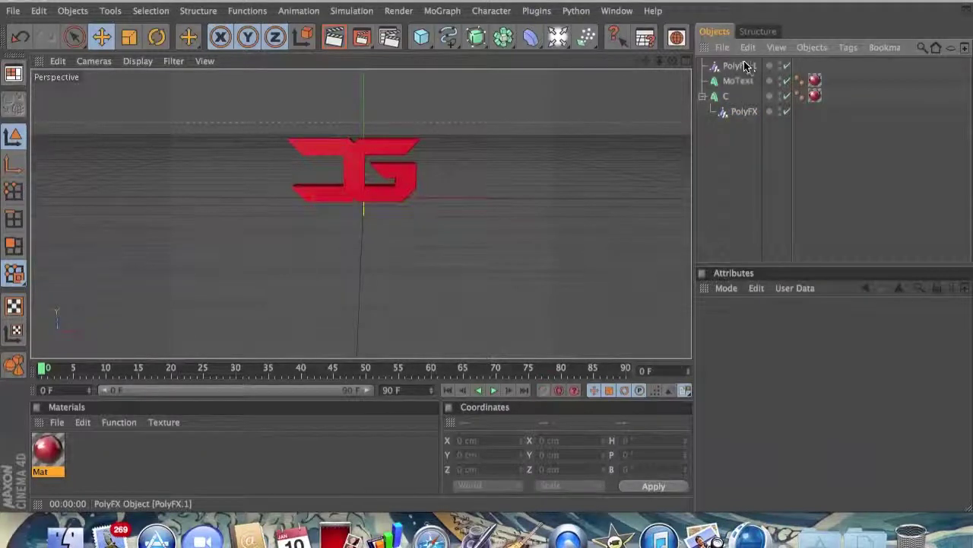
left_click_drag(746, 67, 740, 81)
left_click(712, 133)
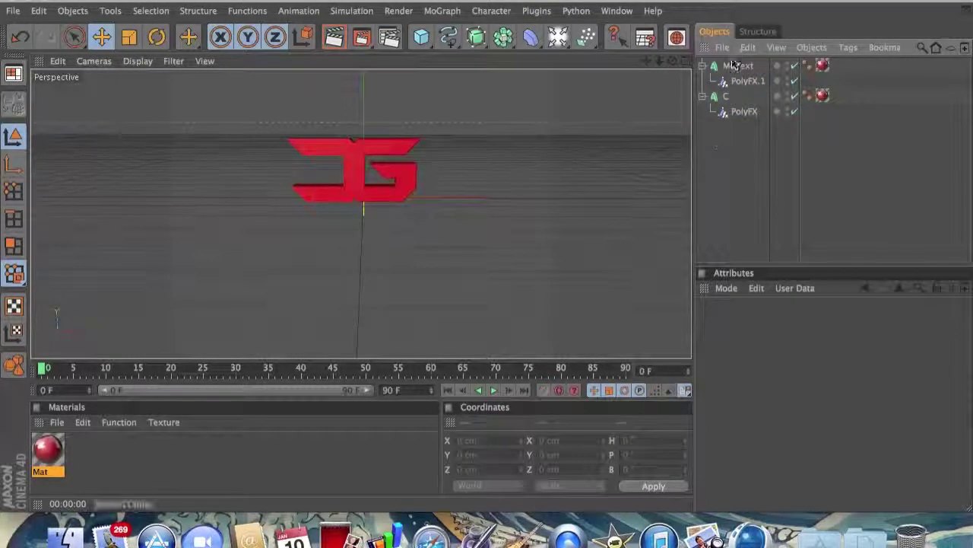
Rename the MoText object holding the letter G as G.
left_click(735, 66)
double_click(732, 65)
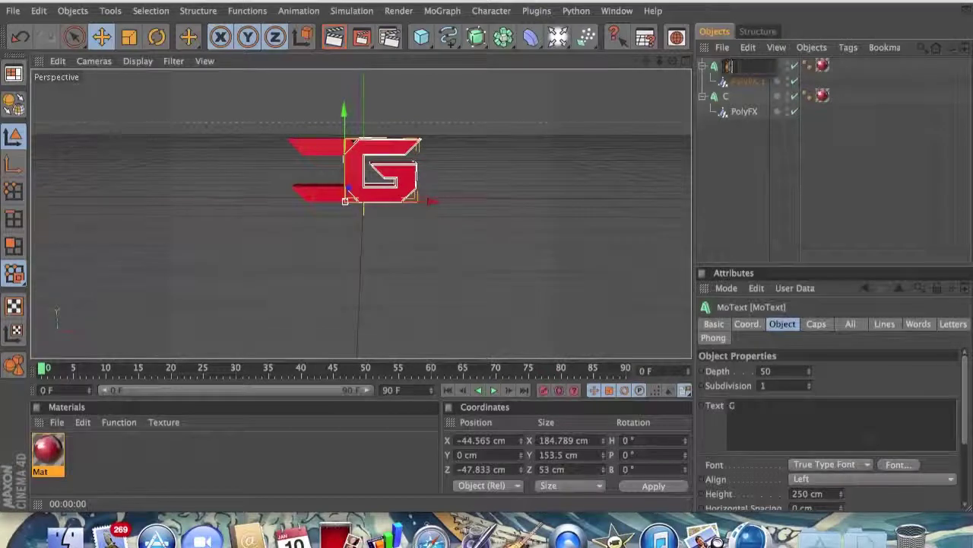
type("G")
key("Return")
Add a Random effector that acts on the PolyFX objects of both letters.
left_click(747, 80)
left_click(737, 111)
left_click(738, 81)
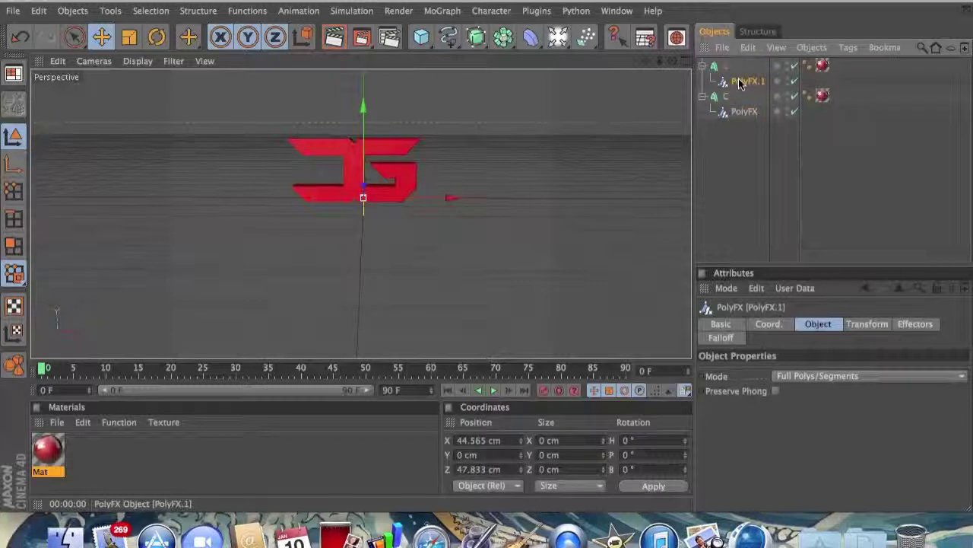
left_click(735, 152)
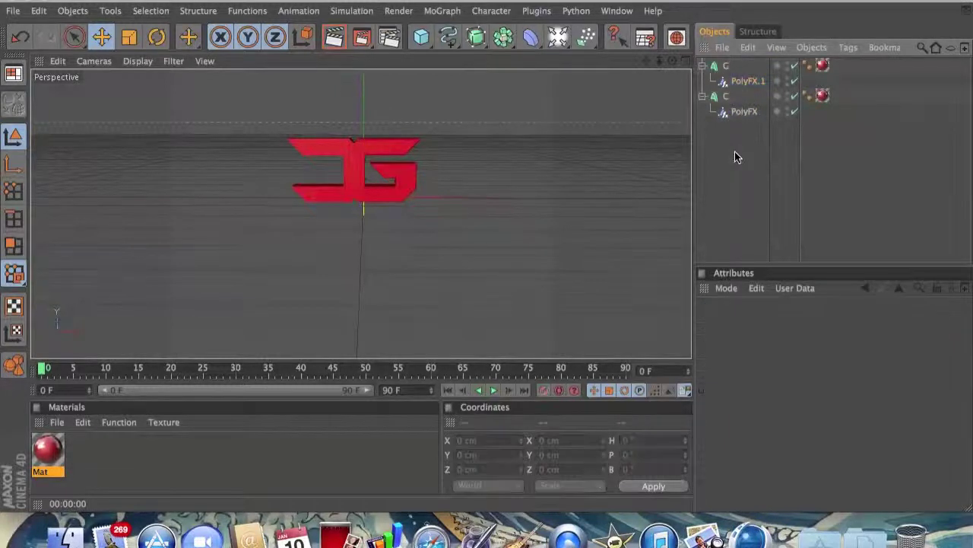
left_click(739, 113)
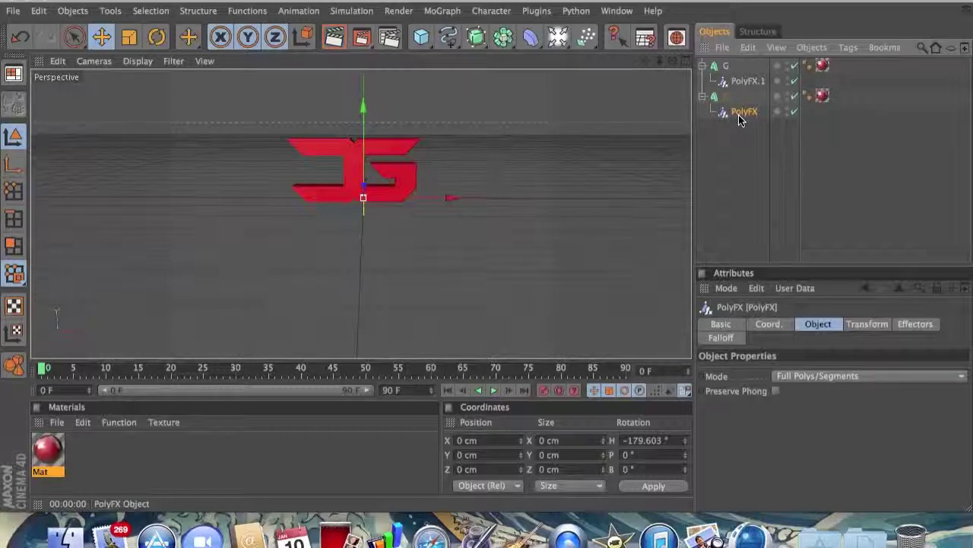
left_click(745, 83, "shift")
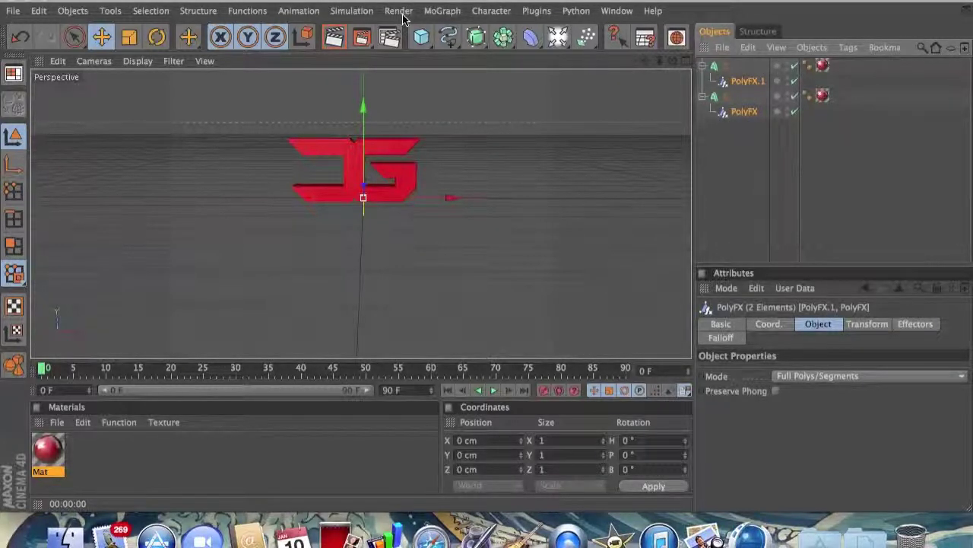
left_click(441, 12)
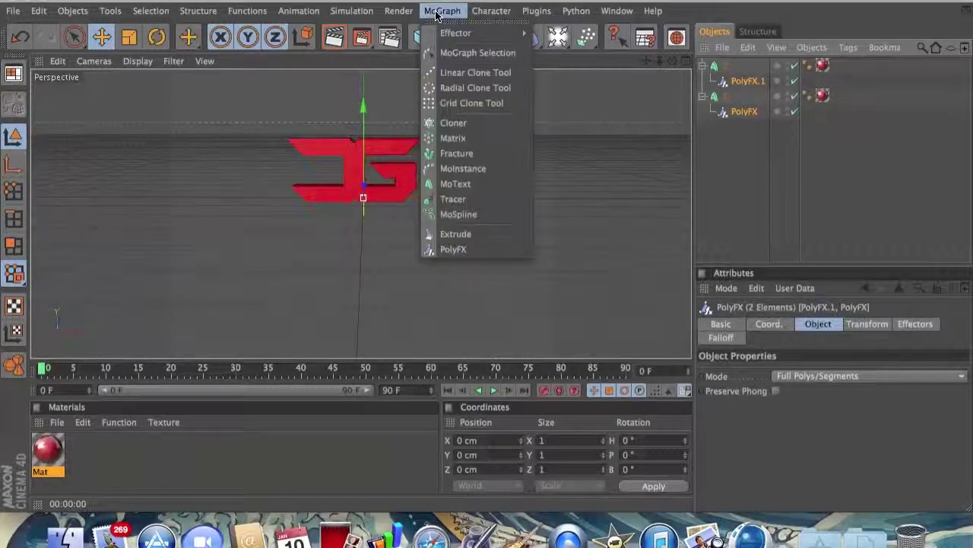
mouse_move(437, 33)
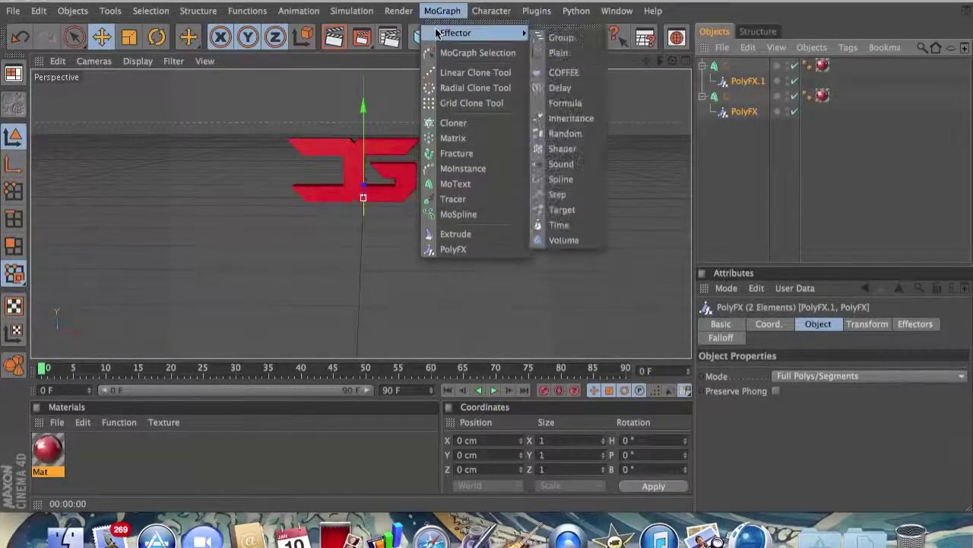
left_click(580, 135)
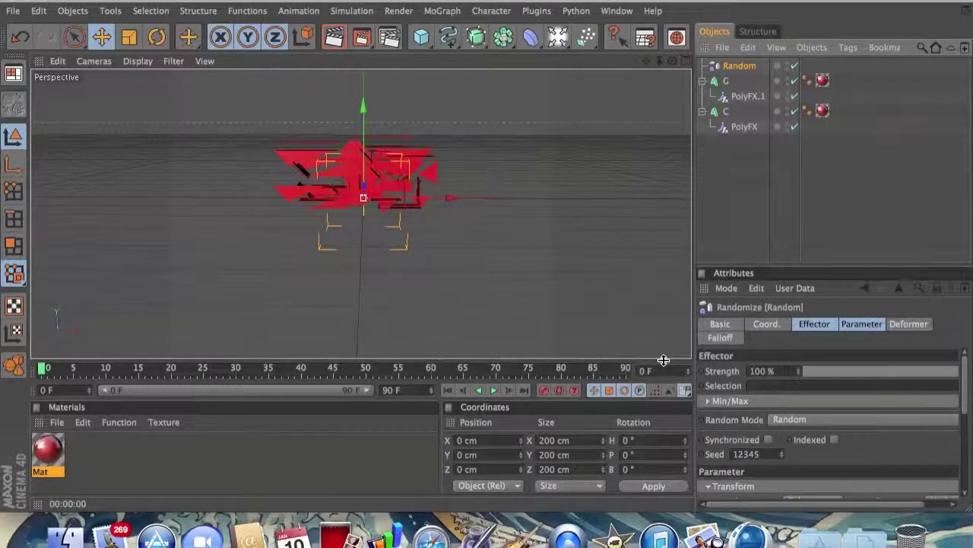
Set the Random effector's falloff shape to Sphere and raise the effector to about 76.4 cm in Y.
left_click(908, 323)
left_click(716, 336)
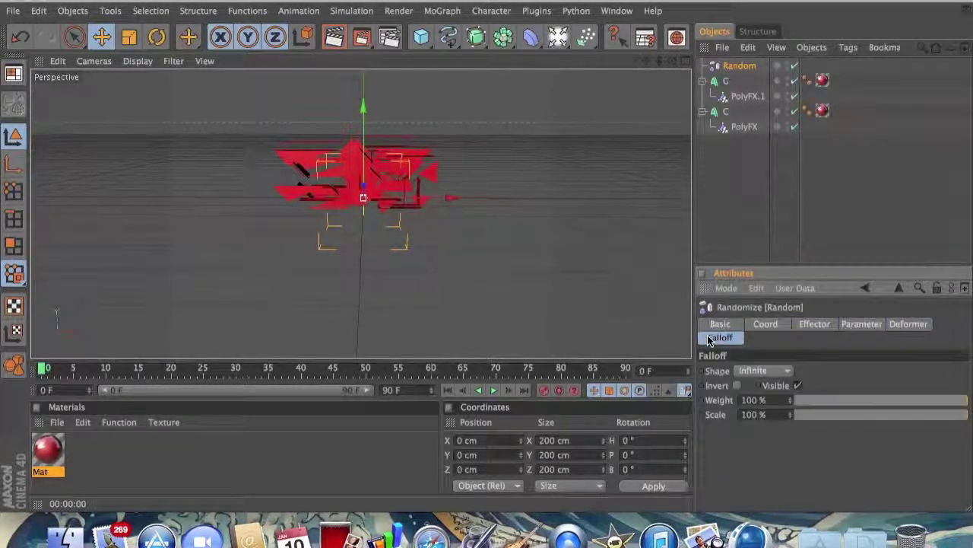
left_click(786, 372)
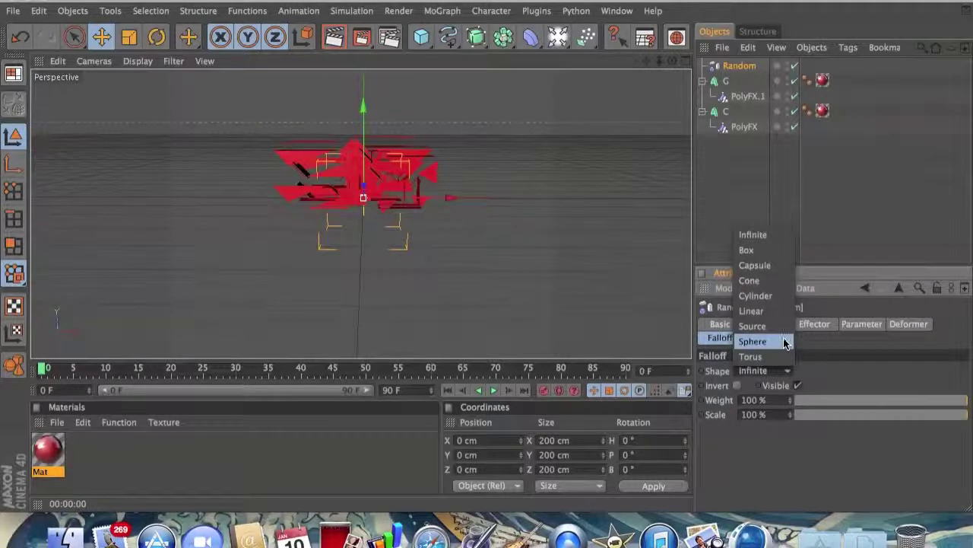
left_click(786, 344)
left_click_drag(363, 104, 364, 80)
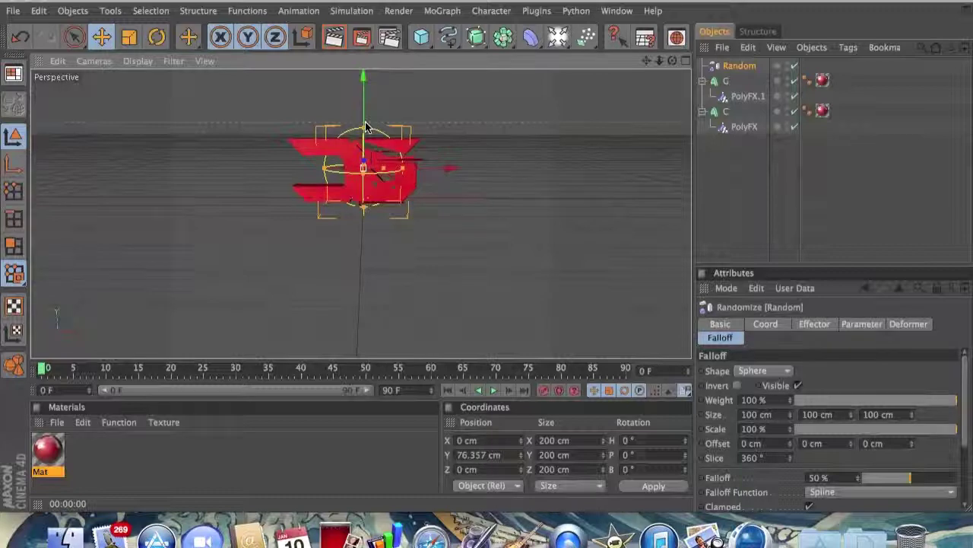
Enlarge the falloff sphere to about 241 cm in X and 150 cm in Y, and set its falloff to about 38.6%.
left_click_drag(403, 171, 460, 168)
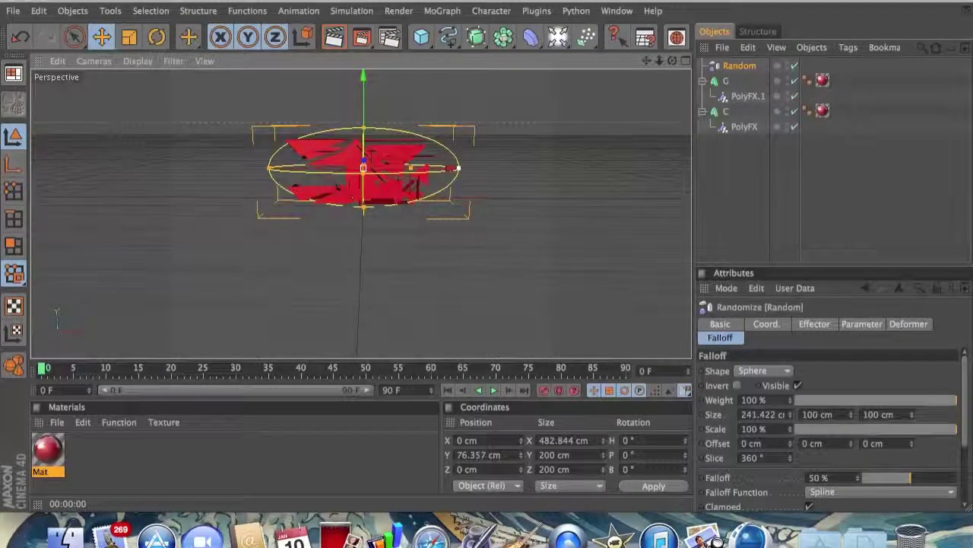
mouse_move(362, 214)
left_mouse_down()
mouse_move(363, 238)
mouse_move(364, 225)
left_mouse_up()
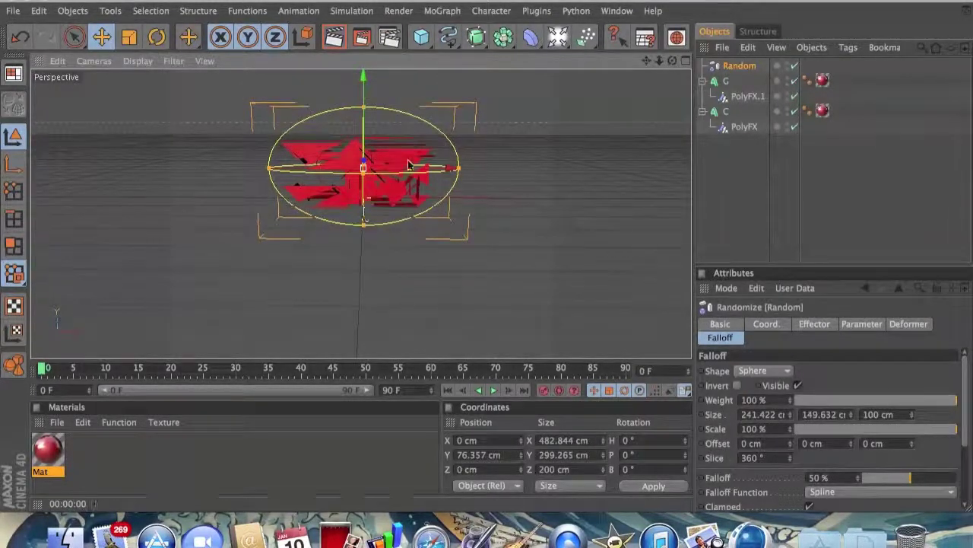
mouse_move(411, 168)
left_mouse_down()
mouse_move(425, 166)
mouse_move(411, 172)
left_mouse_up()
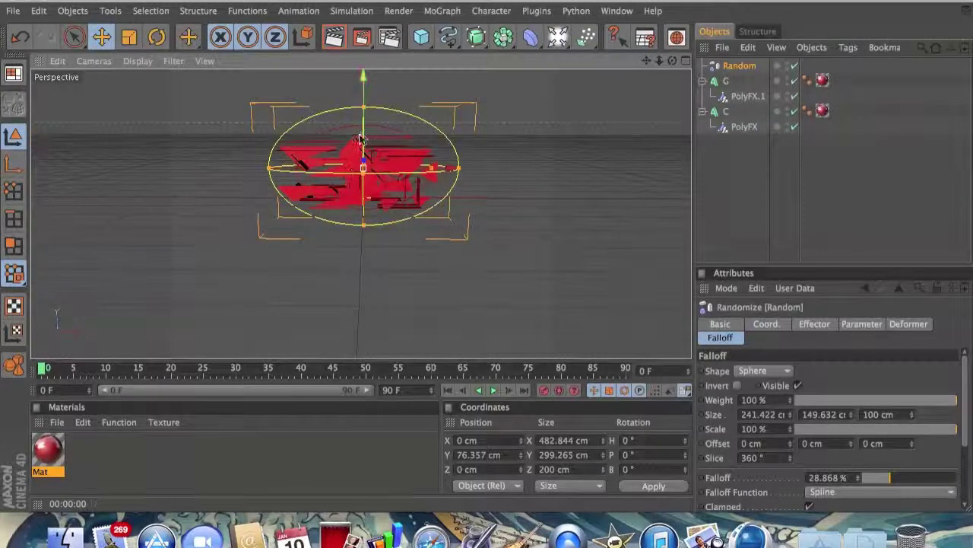
mouse_move(432, 168)
left_mouse_down()
mouse_move(441, 168)
mouse_move(430, 168)
left_mouse_up()
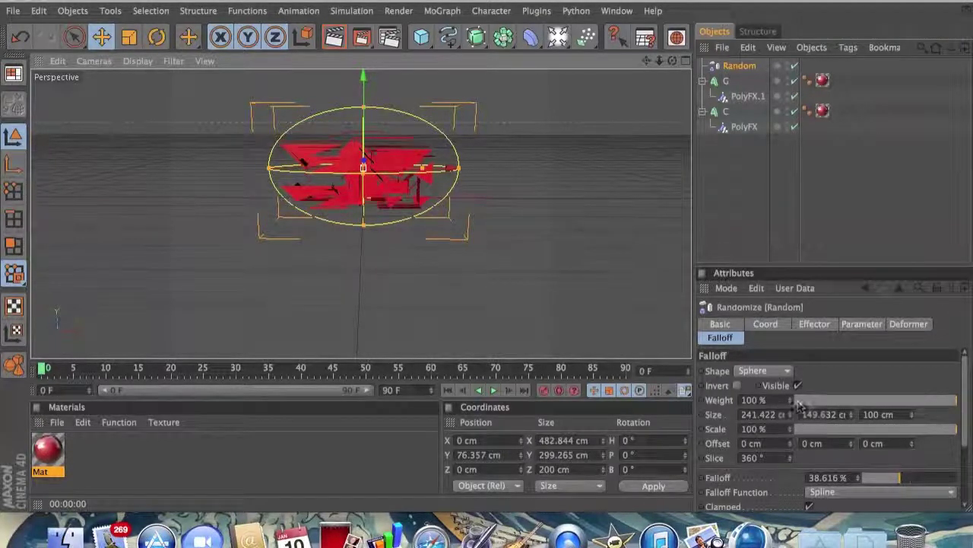
Set the Random effector's position parameters to X 273 cm, Y -144 cm and Z 183 cm.
left_click(818, 330)
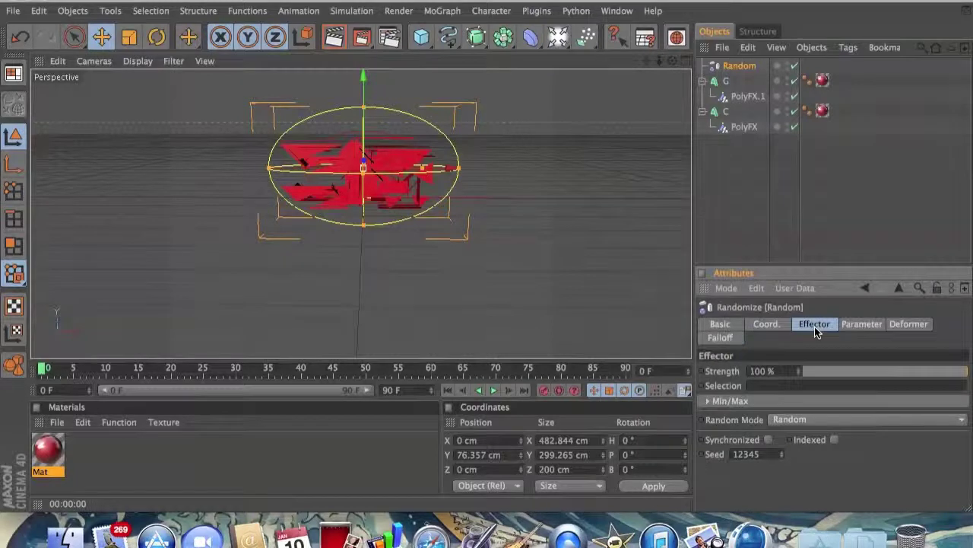
left_click(859, 324)
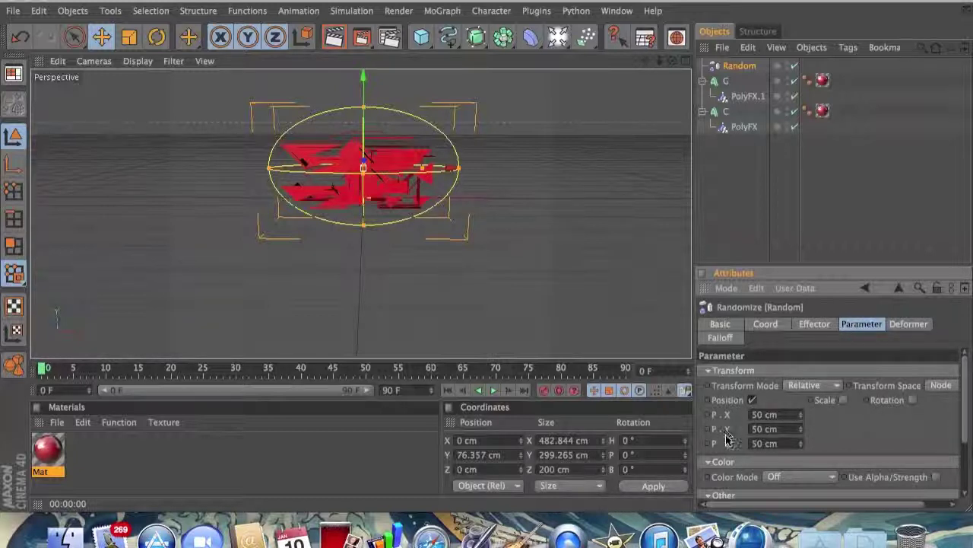
left_click_drag(800, 412, 800, 411)
mouse_move(800, 414)
left_mouse_down()
mouse_move(801, 442)
mouse_move(801, 413)
left_mouse_up()
left_click(801, 413)
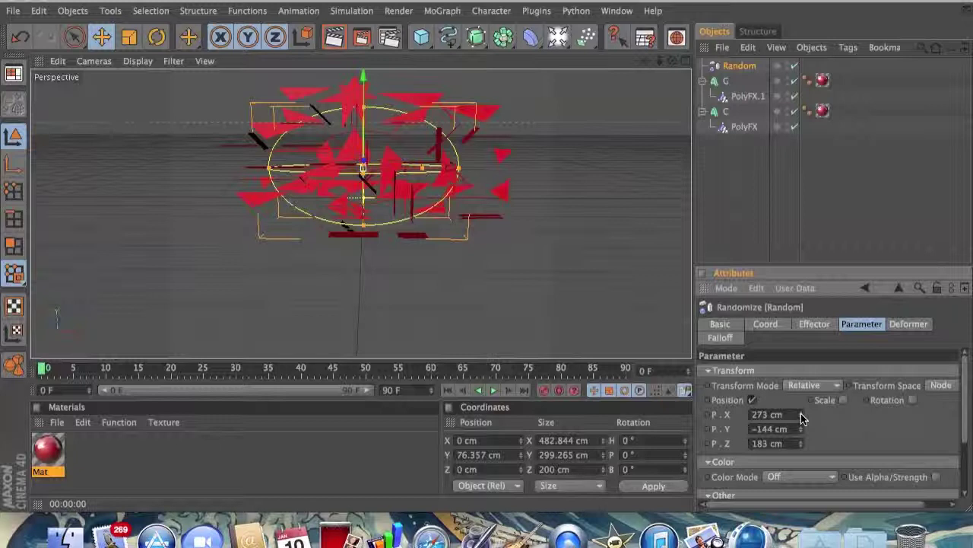
Enable rotation in the Random effector's parameters and set its heading rotation (R.H) to 360°.
left_click(913, 401)
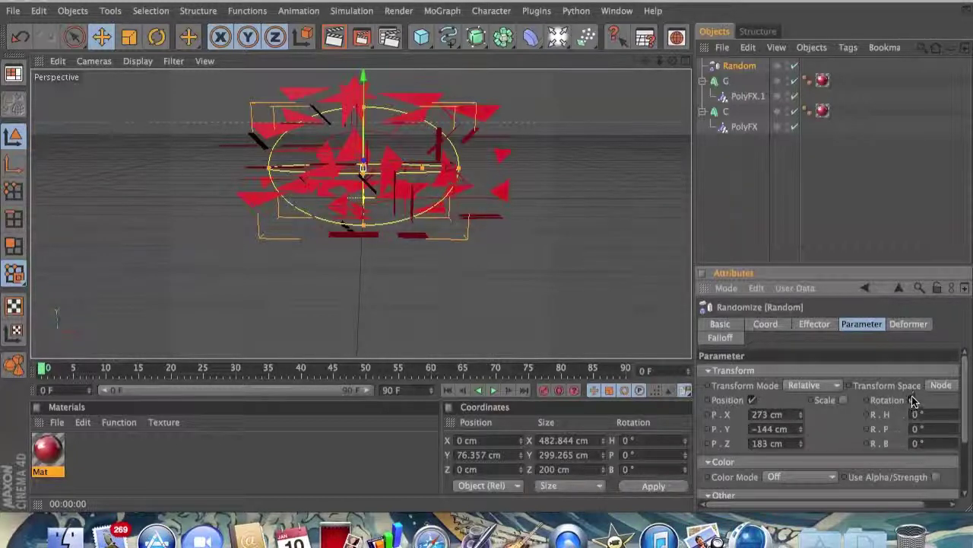
left_click(913, 401)
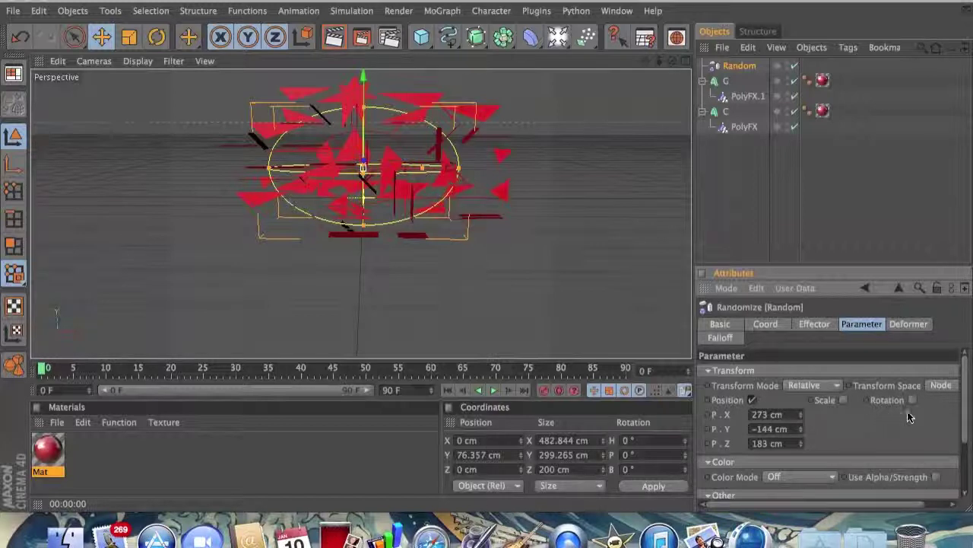
left_click(913, 400)
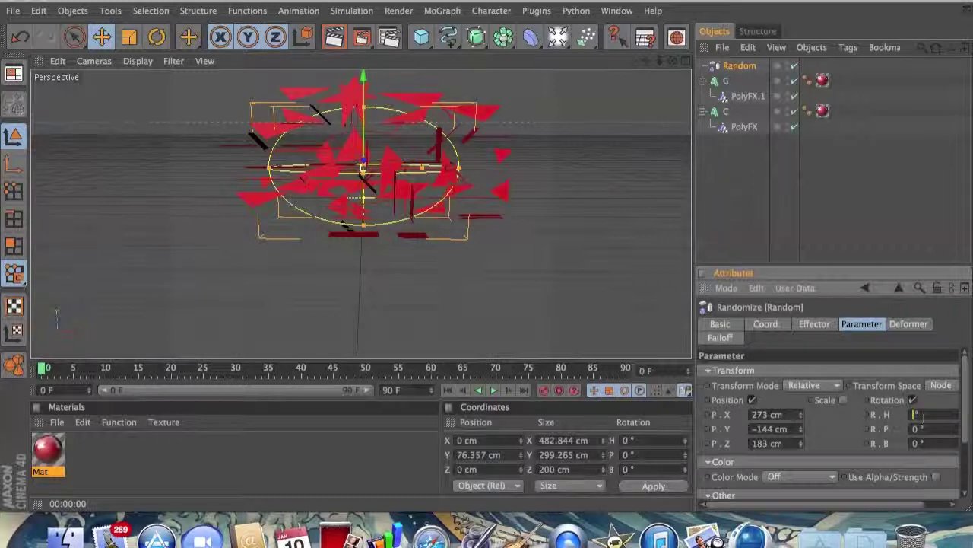
left_click(850, 441)
left_click_drag(861, 504, 891, 504)
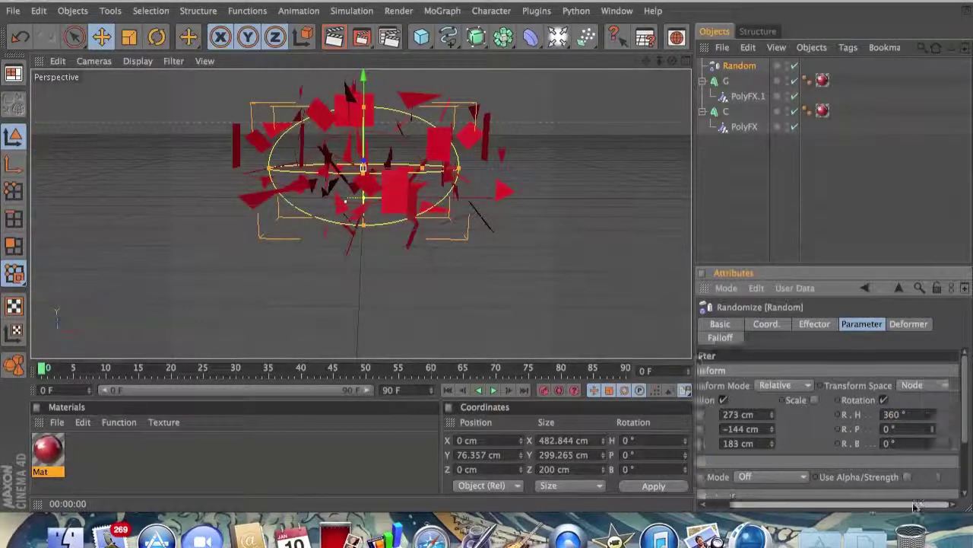
left_click(933, 413)
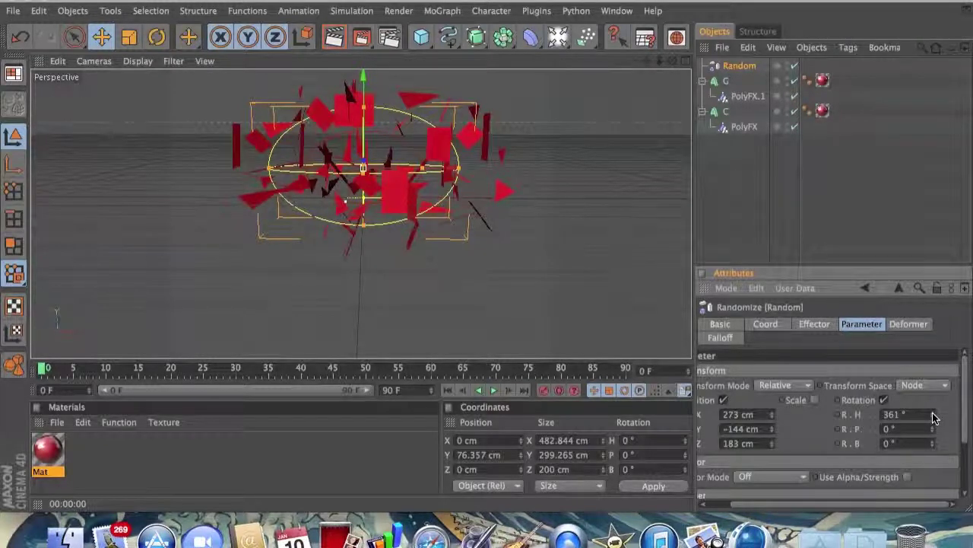
left_click_drag(933, 414, 933, 414)
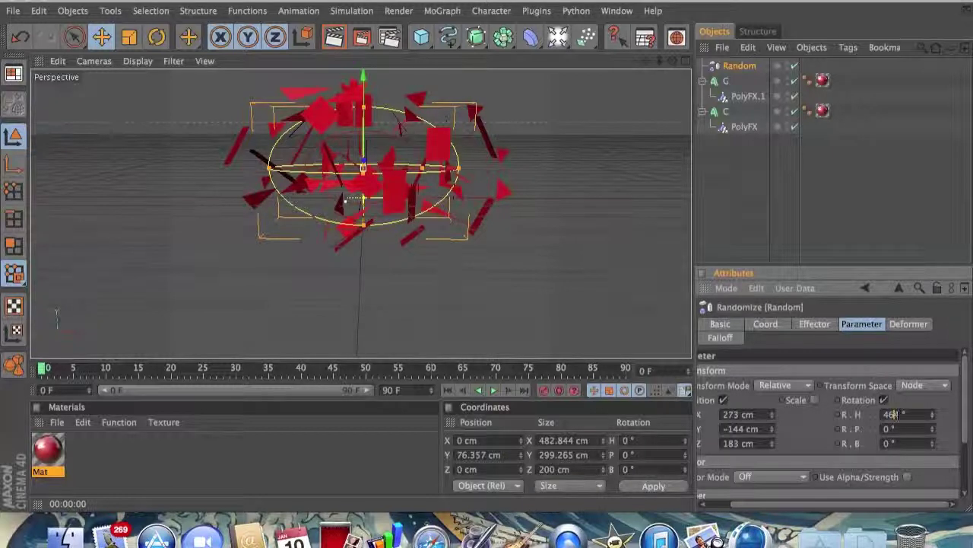
double_click(894, 414)
key("BackSpace")
Set the Random effector's pitch rotation (R.P) to 540° and bank rotation (R.B) to 720°.
left_click(888, 429)
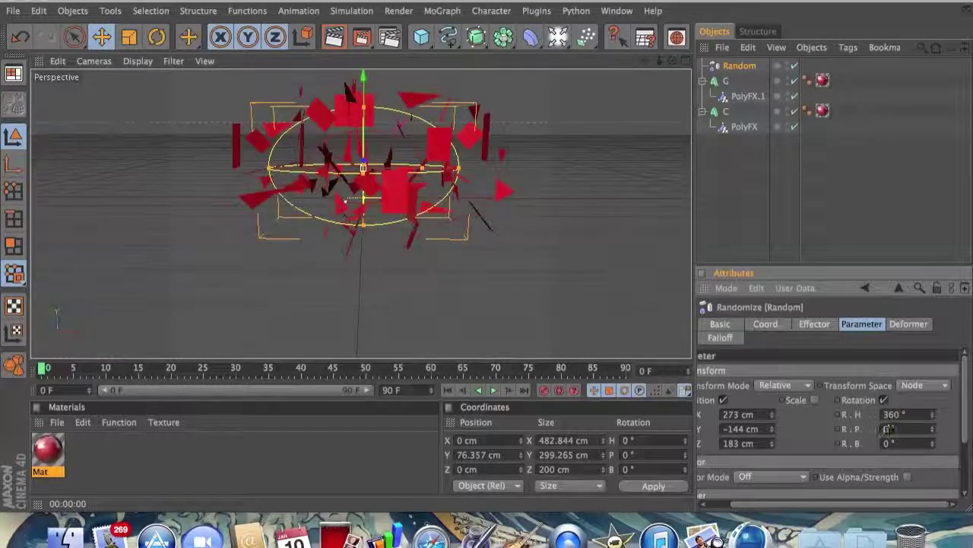
type("54")
left_click(886, 443)
type("720")
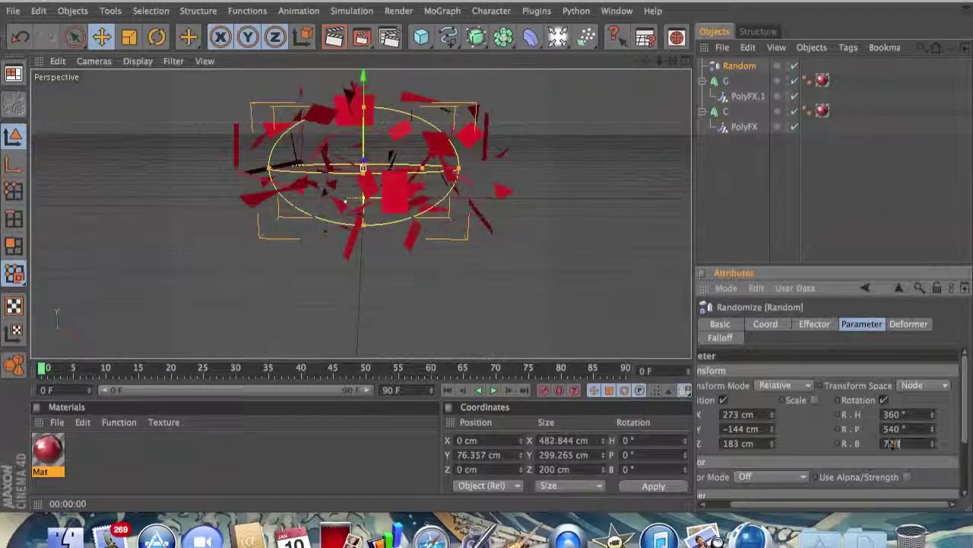
key("Return")
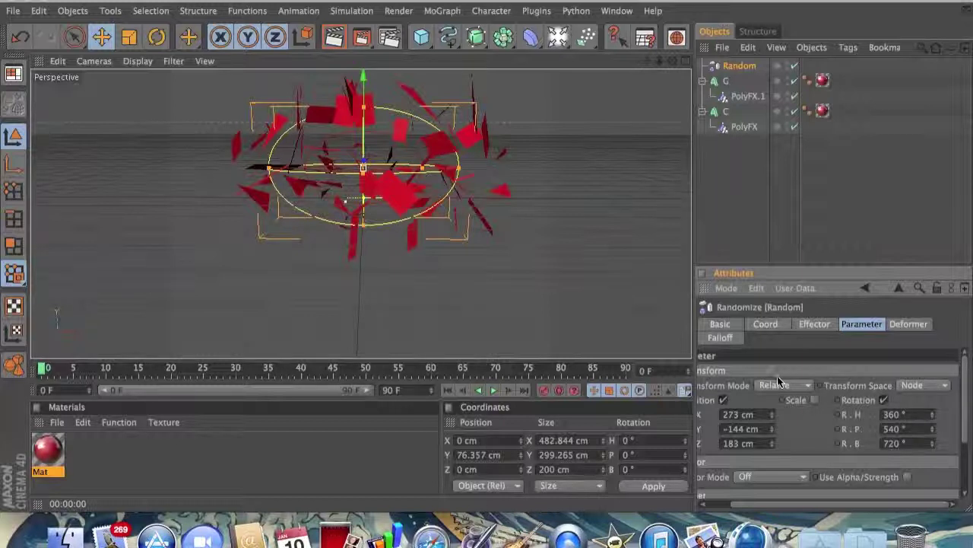
left_click(766, 324)
left_click(807, 324)
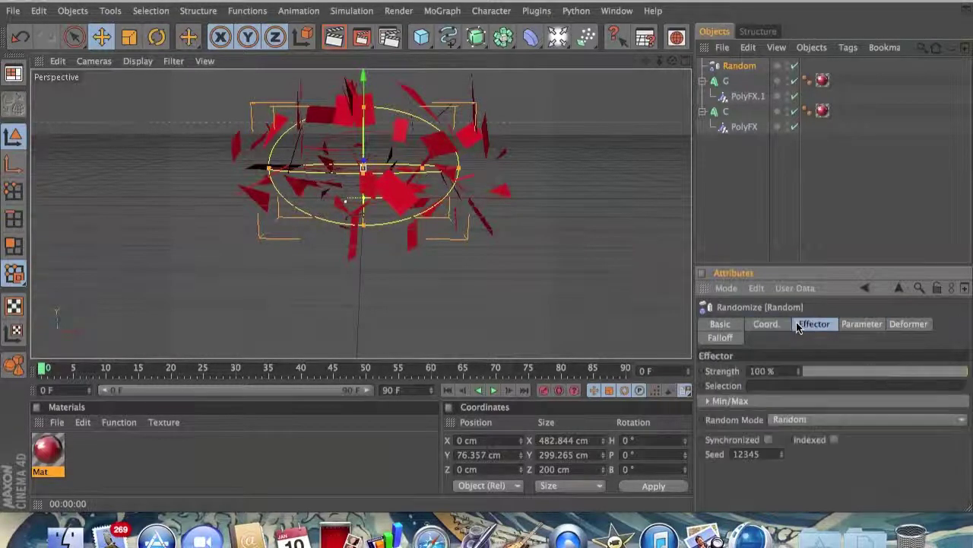
left_click(859, 324)
left_click(901, 324)
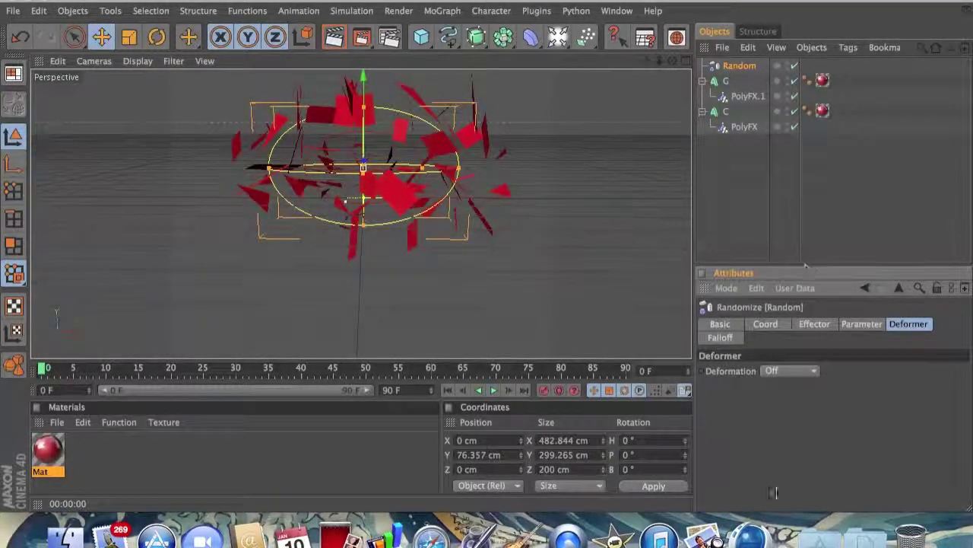
left_click(729, 339)
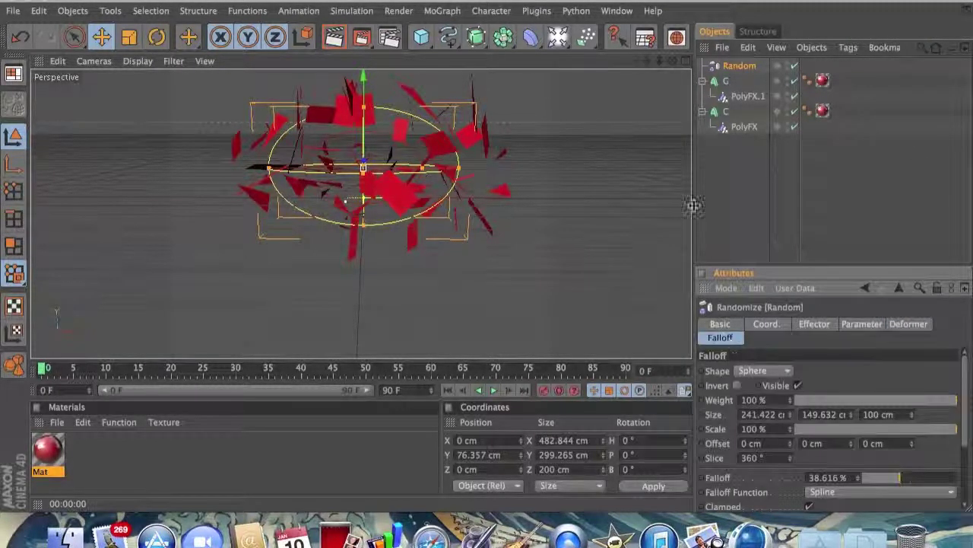
Set the render output size to 1280 x 720 pixels in the render settings.
left_click(398, 11)
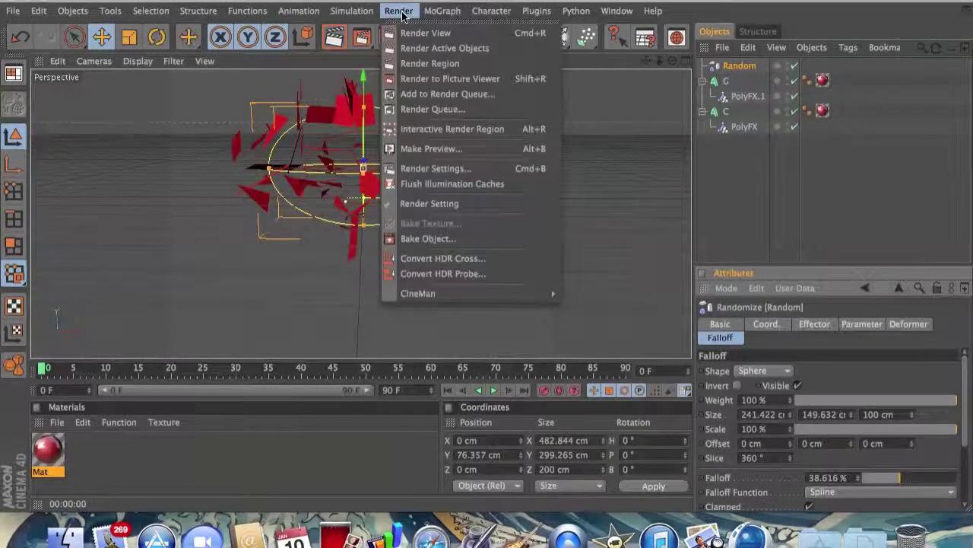
left_click(426, 170)
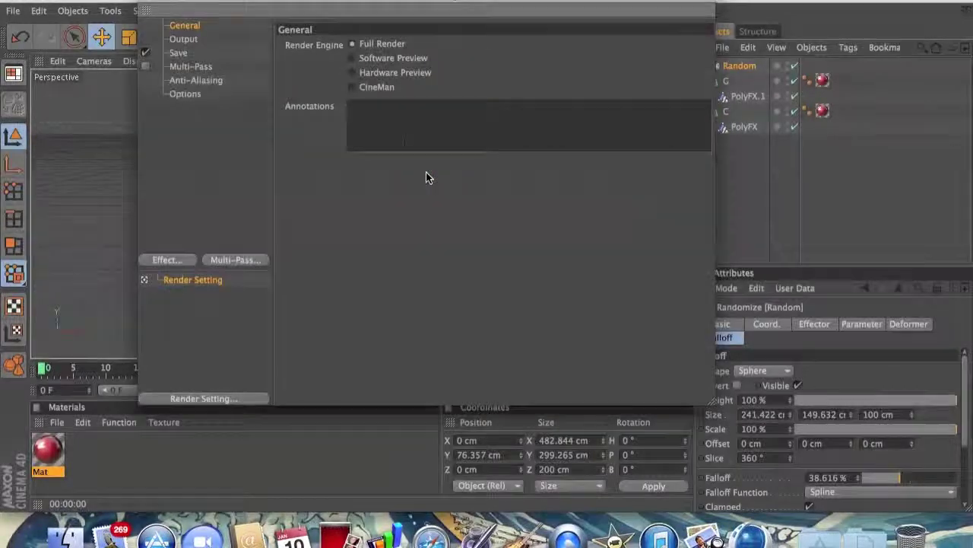
left_click(182, 38)
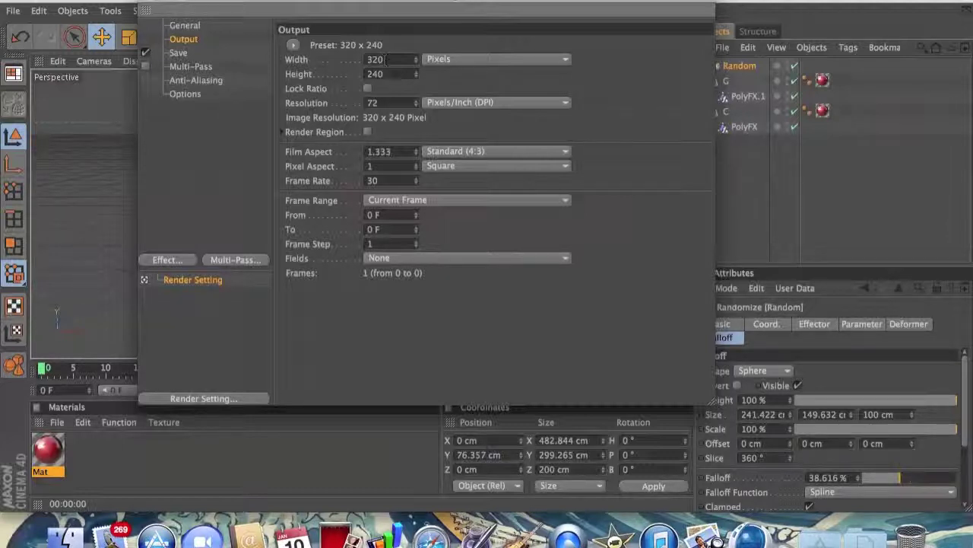
left_click(473, 58)
left_click(473, 59)
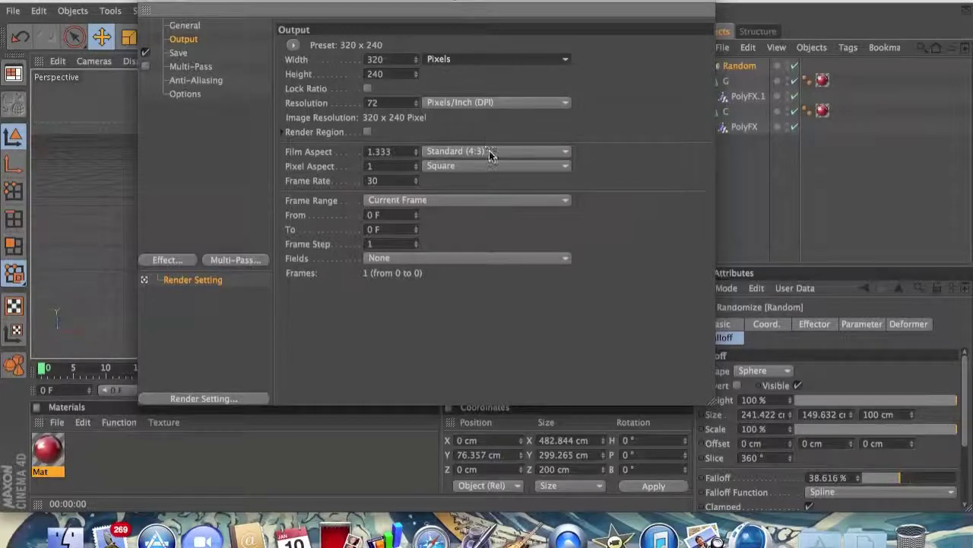
double_click(394, 60)
type("1")
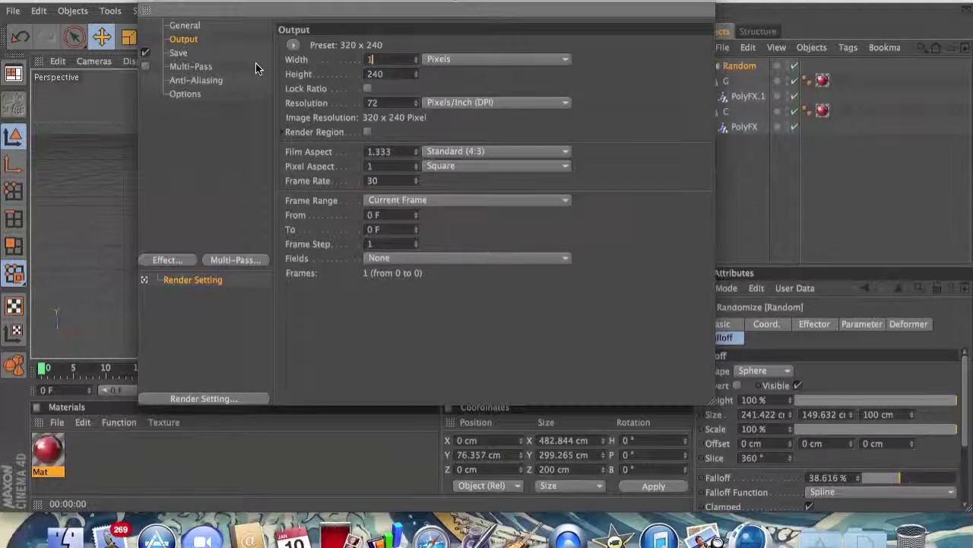
type("280")
left_click(390, 73)
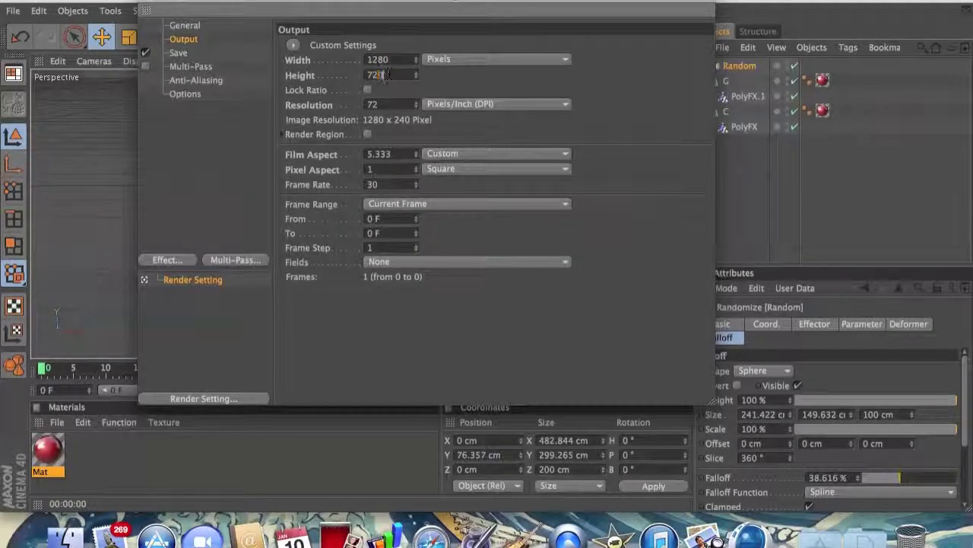
key("Return")
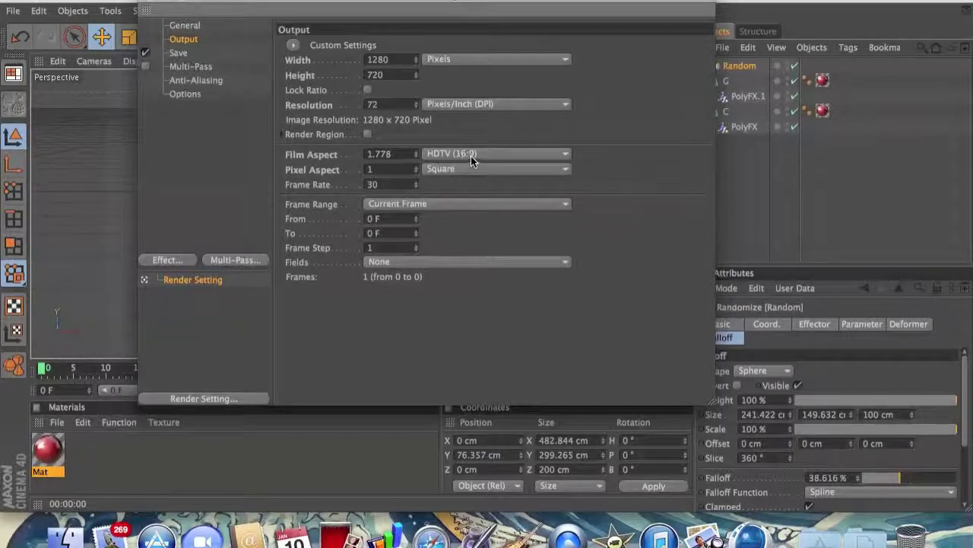
Set the render's save format to QuickTime Movie, leave the output file unnamed, and close the render settings.
left_click(179, 53)
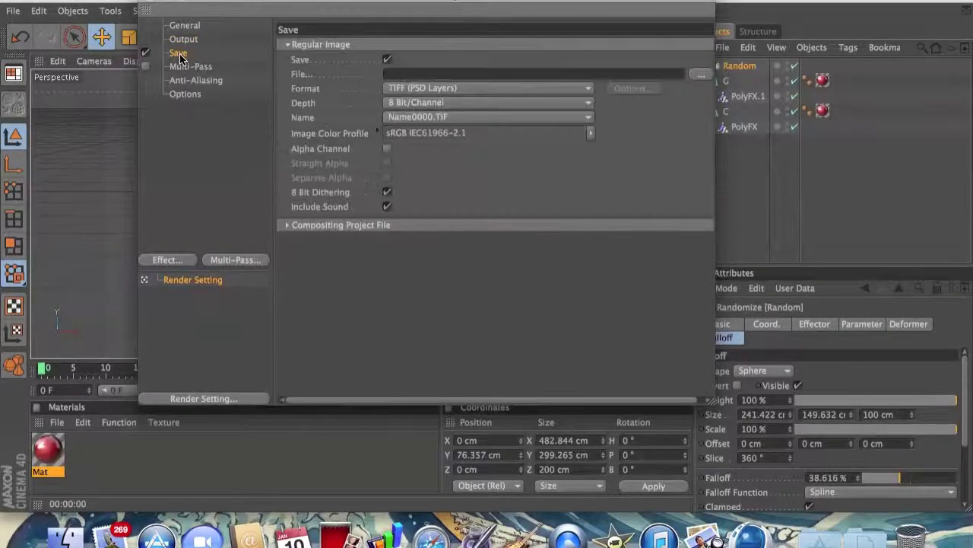
left_click(494, 102)
left_click(494, 102)
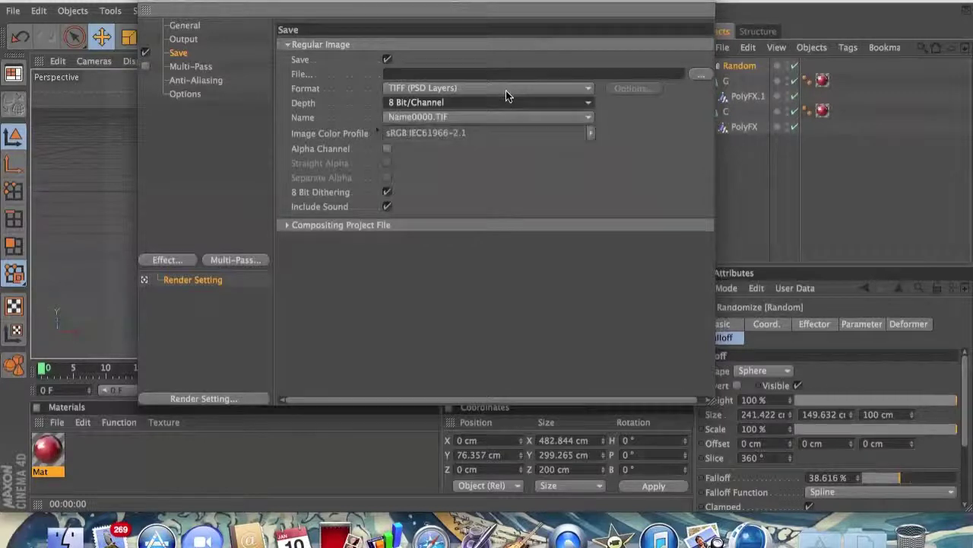
left_click(505, 90)
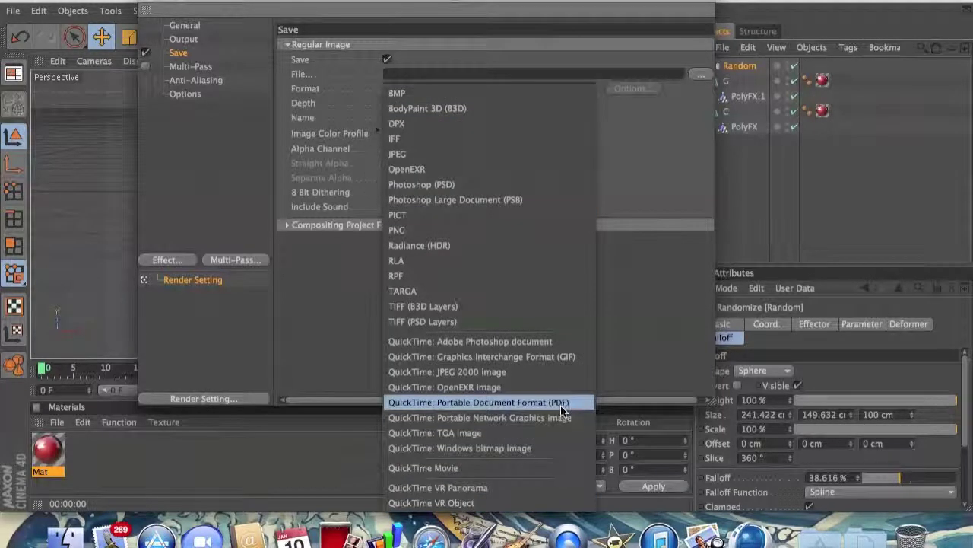
left_click(430, 469)
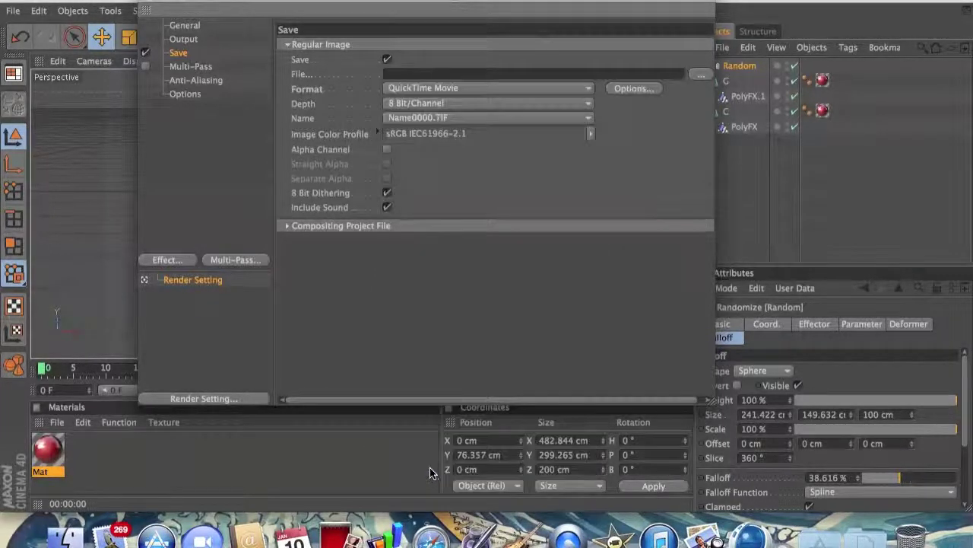
left_click(696, 76)
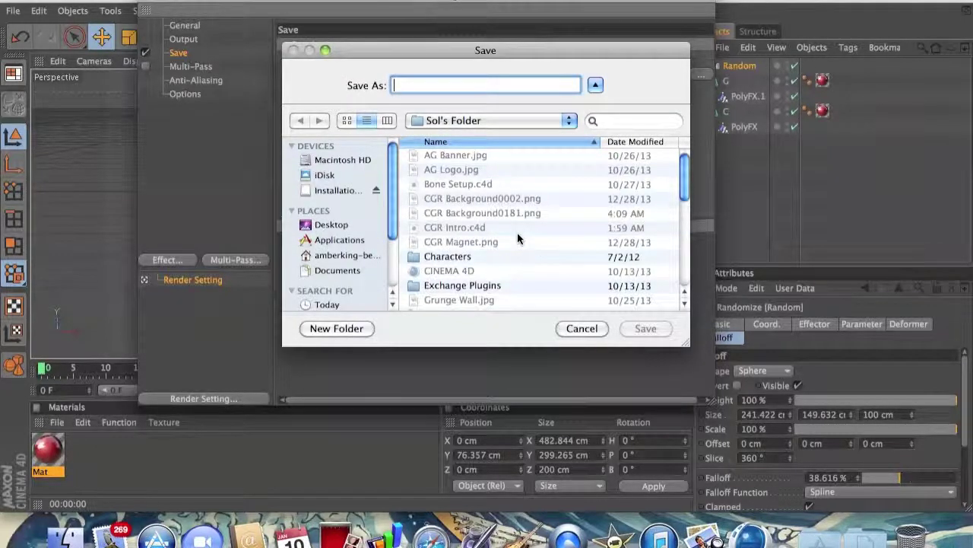
left_click(593, 331)
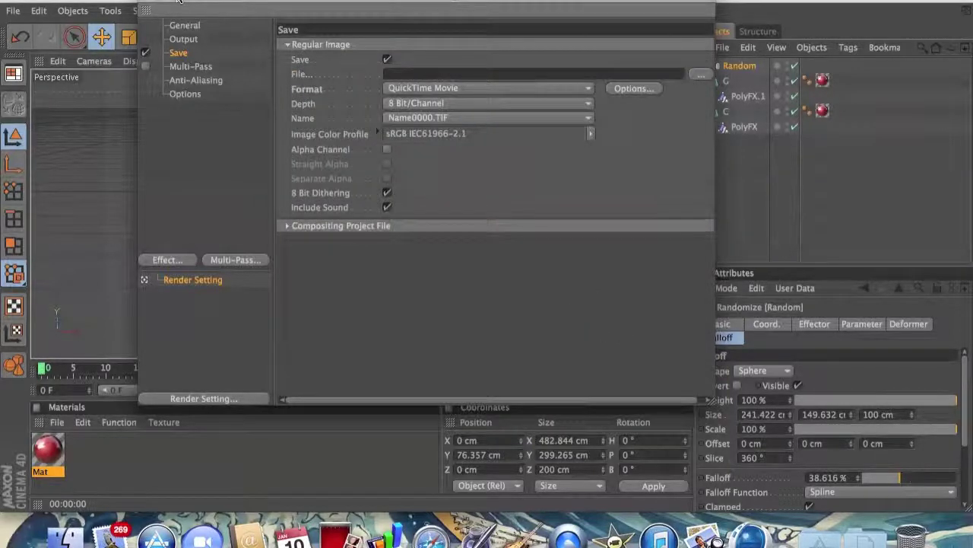
left_click(147, 7)
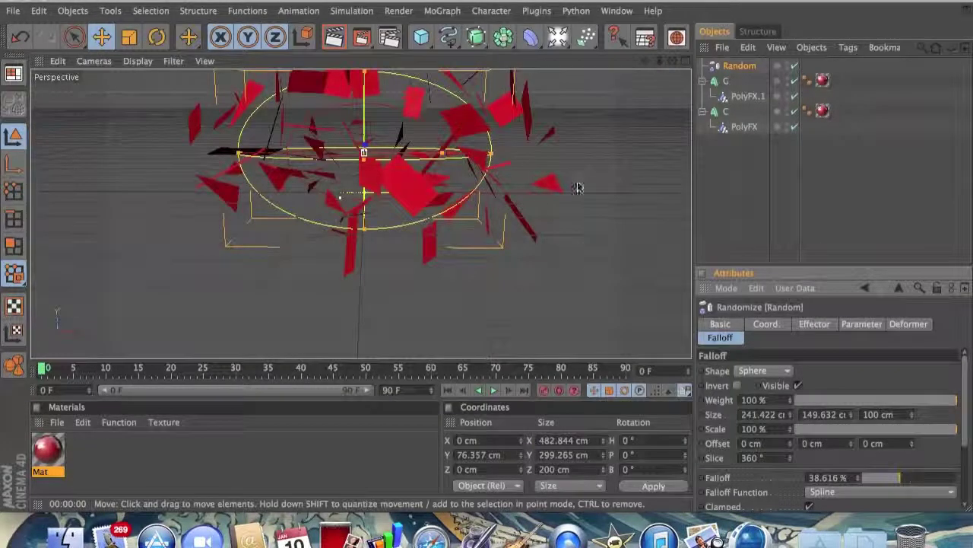
Strengthen the Random effector's scatter by setting its position parameters to X 901 cm and Y -304 cm.
left_click_drag(646, 60, 640, 88)
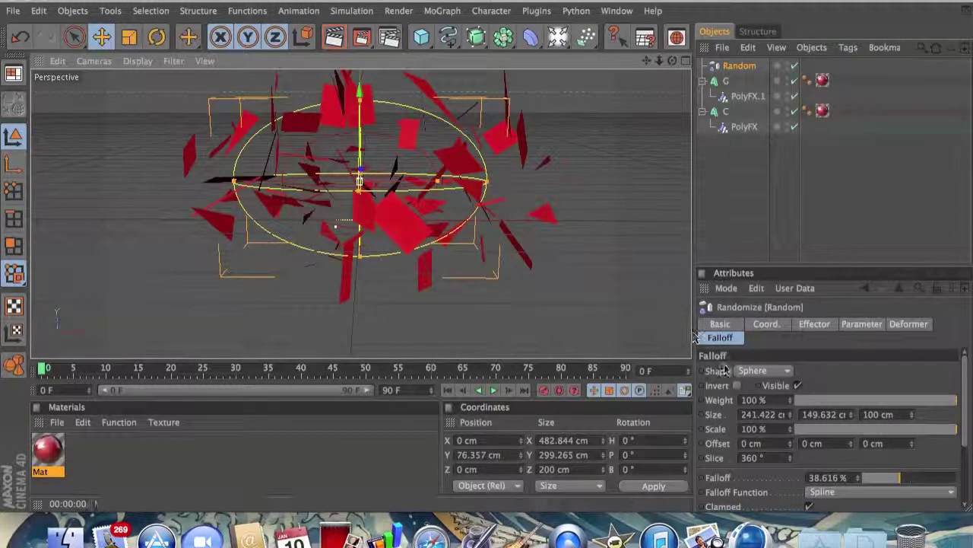
mouse_move(952, 400)
left_mouse_down()
mouse_move(759, 405)
mouse_move(950, 407)
mouse_move(779, 414)
mouse_move(943, 424)
mouse_move(880, 402)
mouse_move(787, 401)
mouse_move(966, 409)
left_mouse_up()
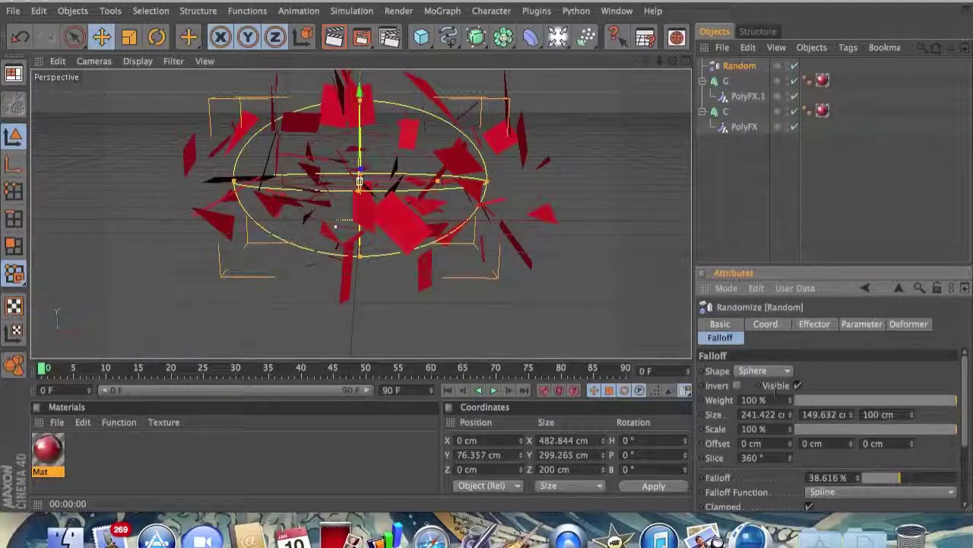
left_click(820, 323)
left_click(857, 323)
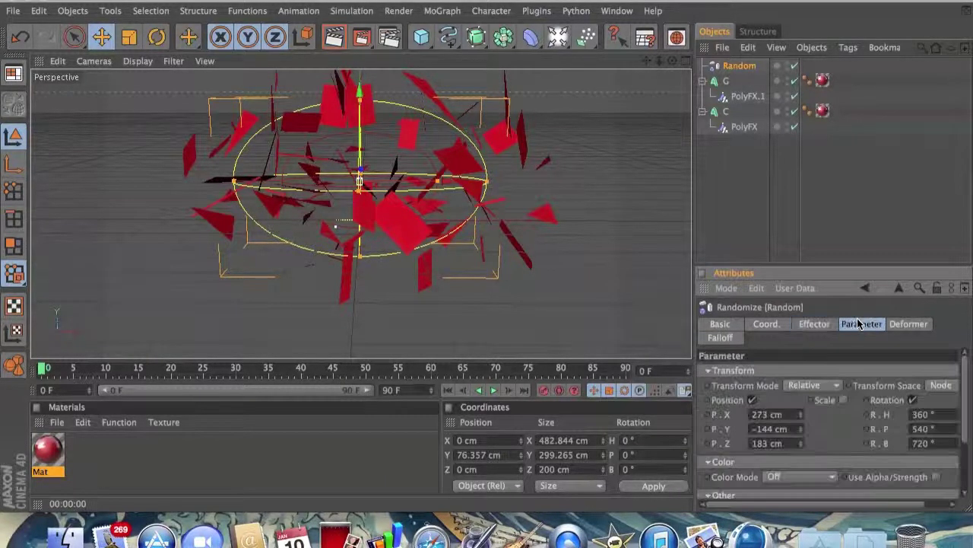
left_click_drag(800, 414, 803, 440)
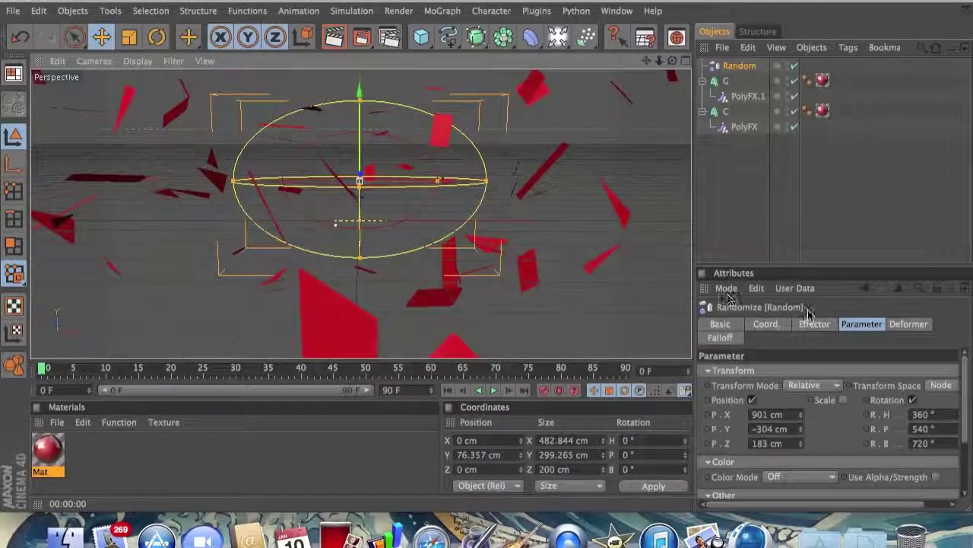
Try out the Random effector's falloff weight and extend the animation's length to 200 frames.
left_click(719, 338)
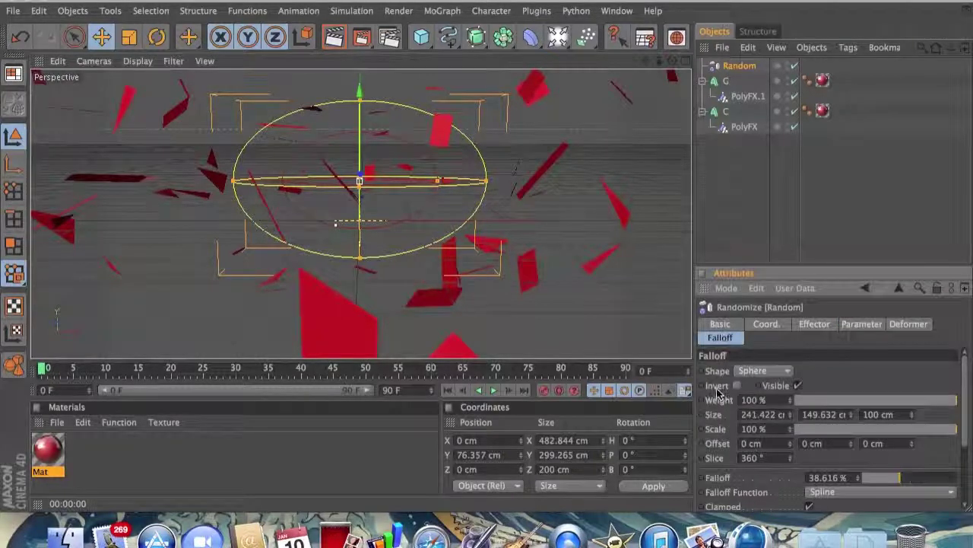
left_click_drag(934, 404, 972, 423)
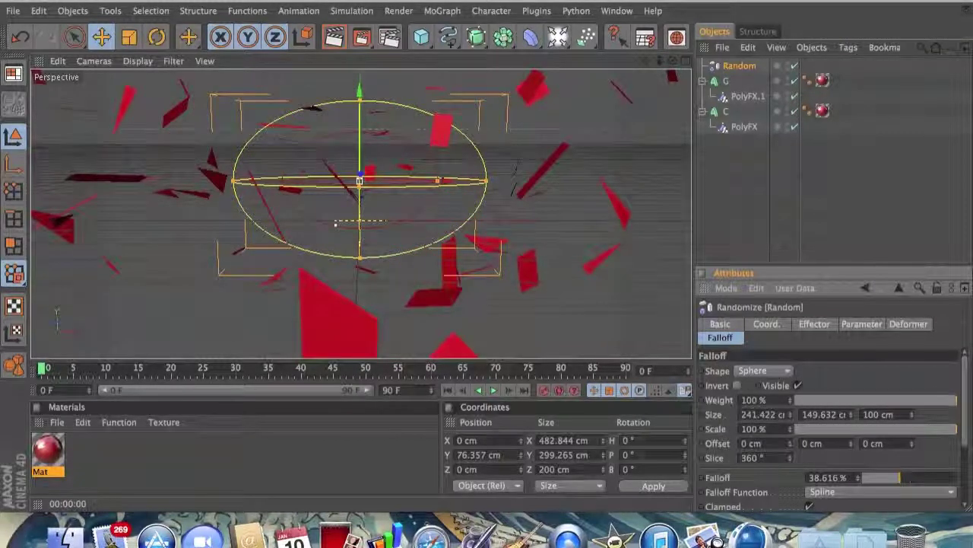
left_click(390, 389)
key("BackSpace")
left_click(395, 407)
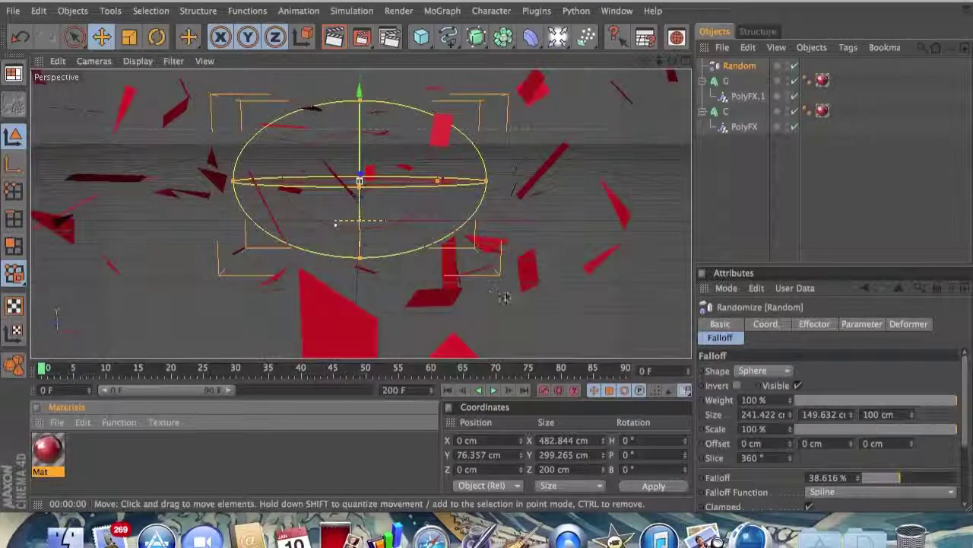
Keyframe the Random effector's falloff weight at 100% on frame 0 and expand the visible timeline range to 200 frames.
left_click(703, 405)
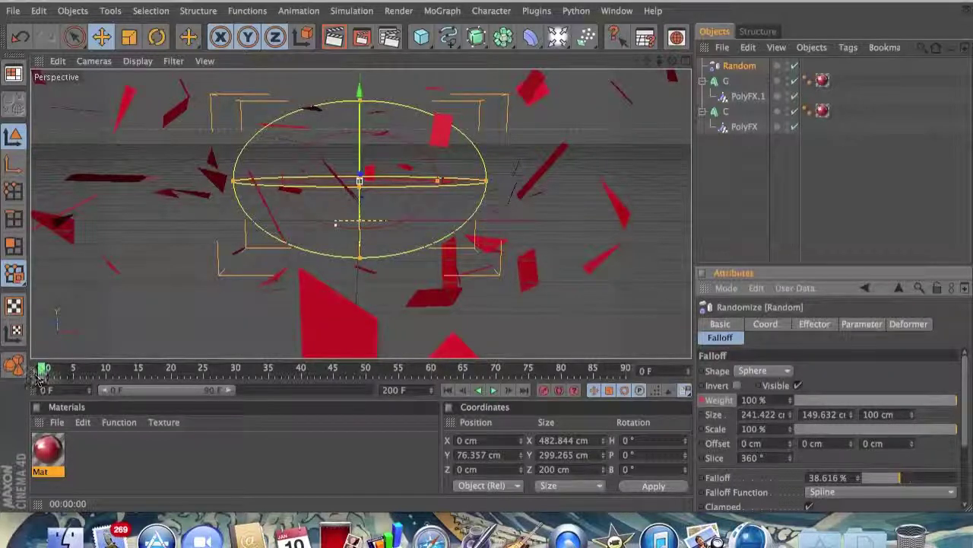
left_click_drag(45, 371, 706, 368)
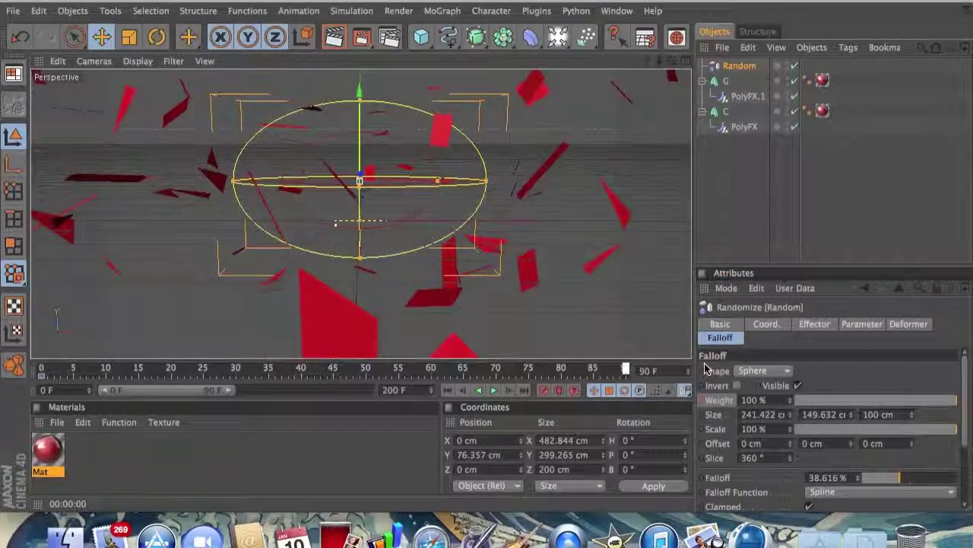
left_click_drag(221, 389, 367, 373)
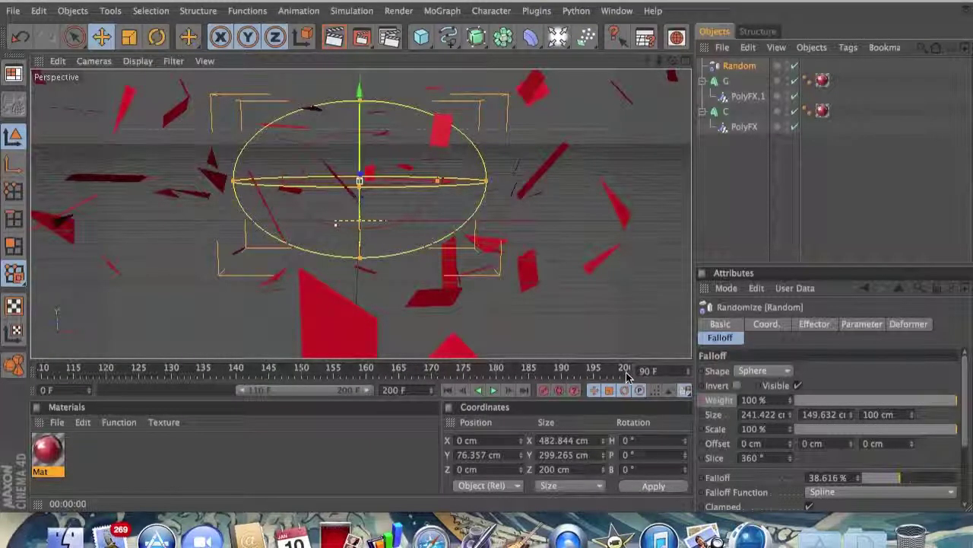
left_click_drag(243, 393, 104, 389)
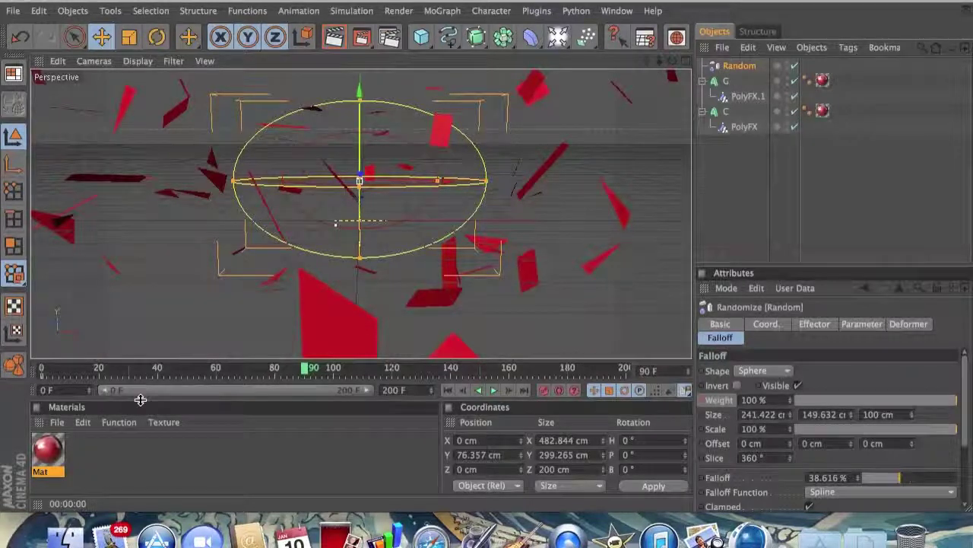
mouse_move(367, 390)
left_mouse_down()
mouse_move(114, 392)
mouse_move(372, 394)
left_mouse_up()
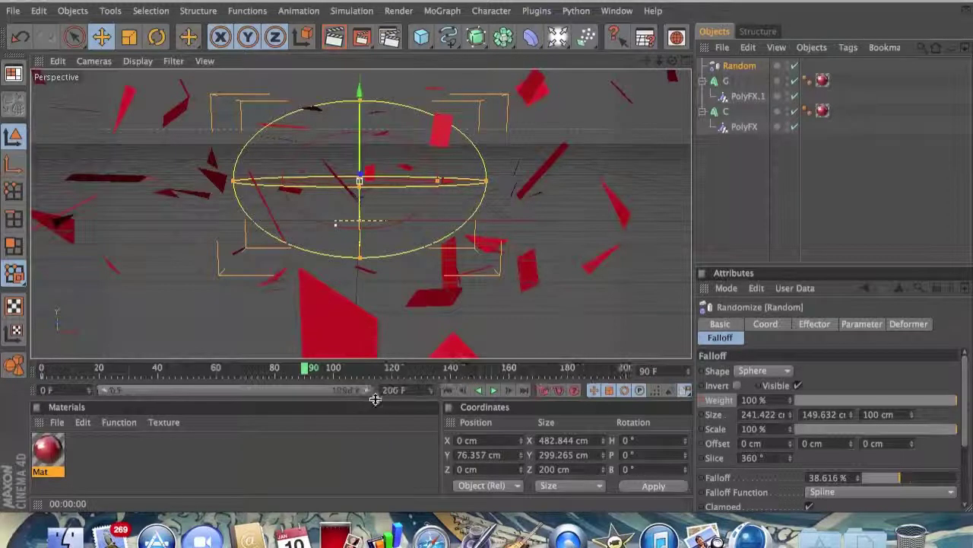
Set the Random effector's falloff weight to 0% with a keyframe at frame 200, and play the animation to check it.
left_click_drag(308, 369, 627, 369)
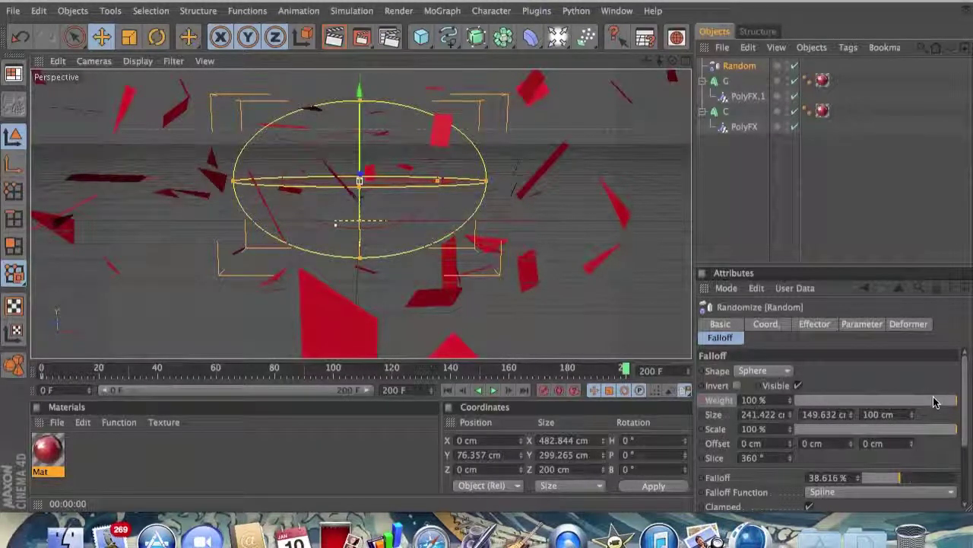
left_click_drag(955, 402, 783, 403)
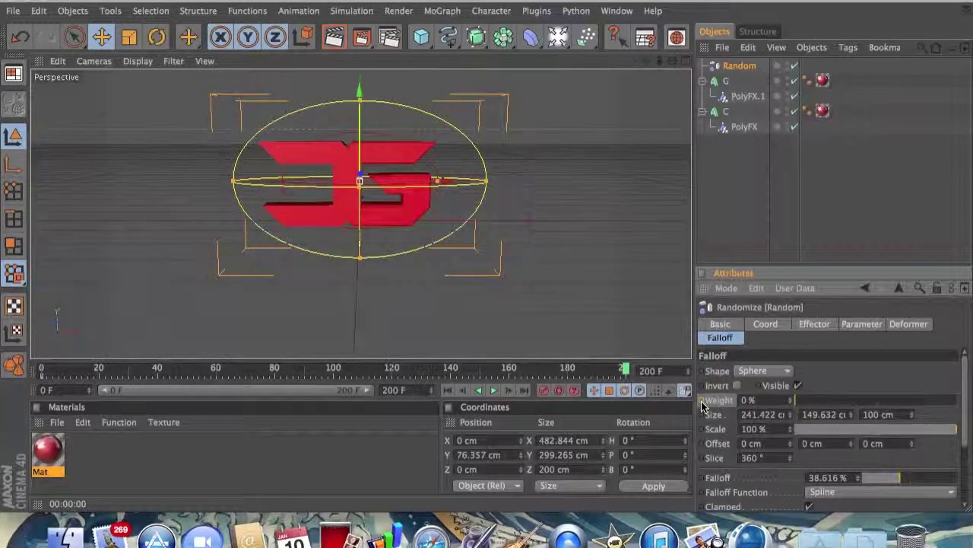
left_click(493, 390)
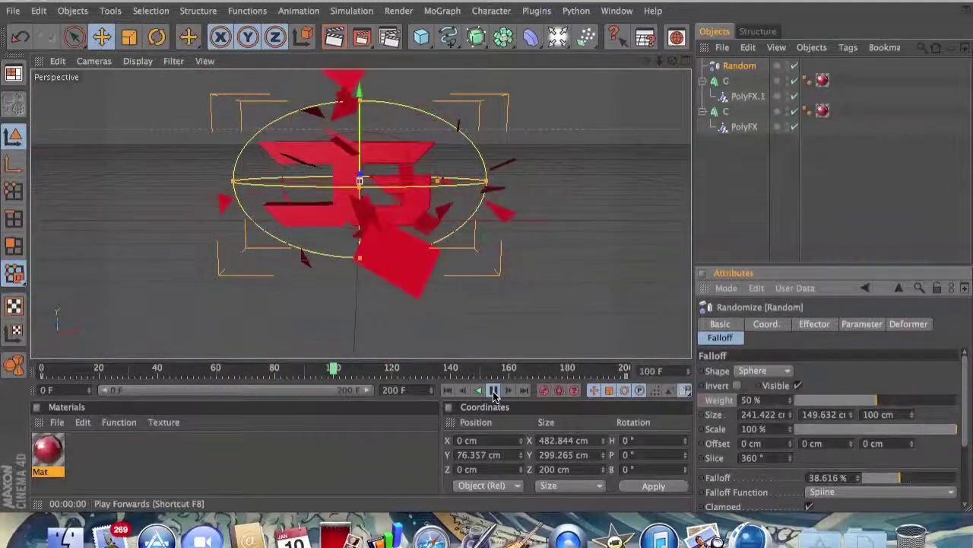
left_click(493, 390)
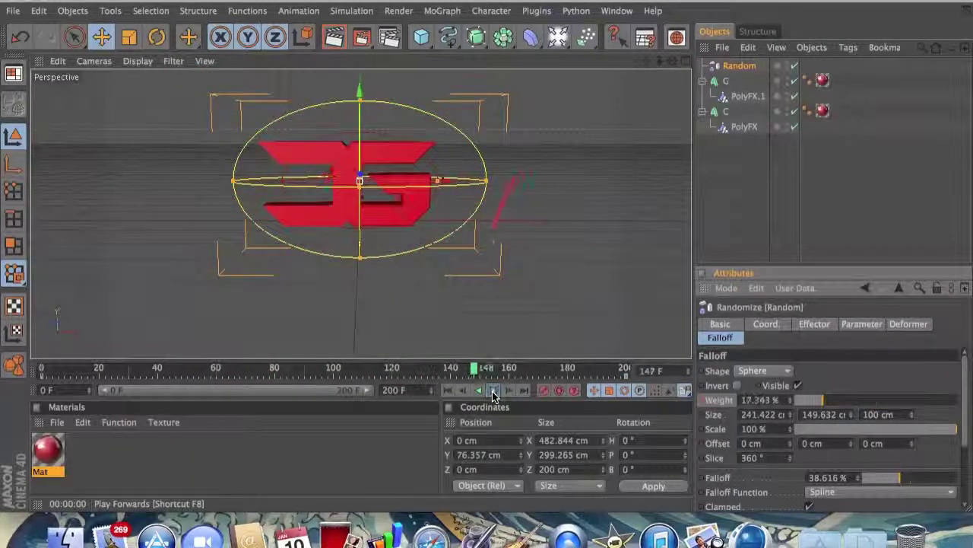
left_click_drag(479, 368, 865, 366)
Add an omni light and place it in front of the letters at about Z -166 cm.
left_click(558, 38)
left_click(605, 50)
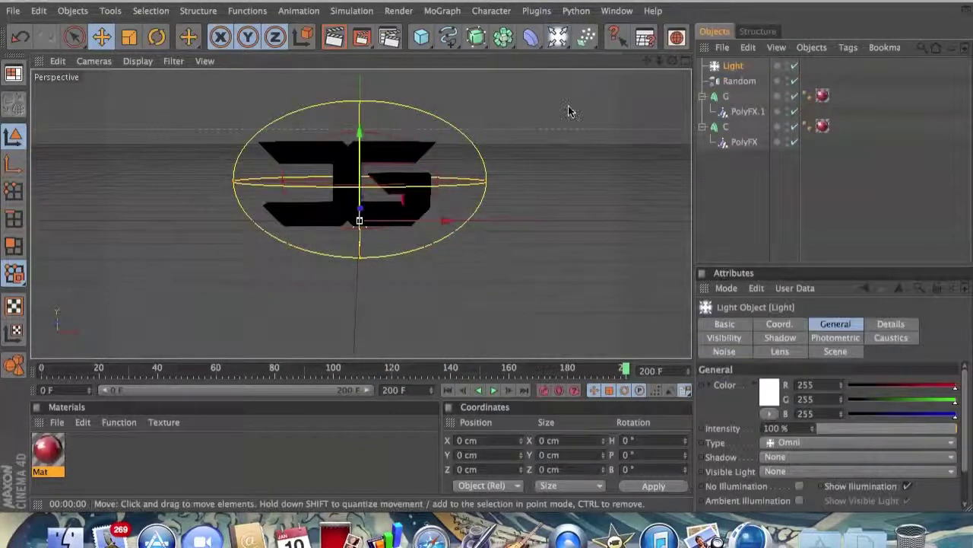
left_click_drag(673, 62, 721, 69)
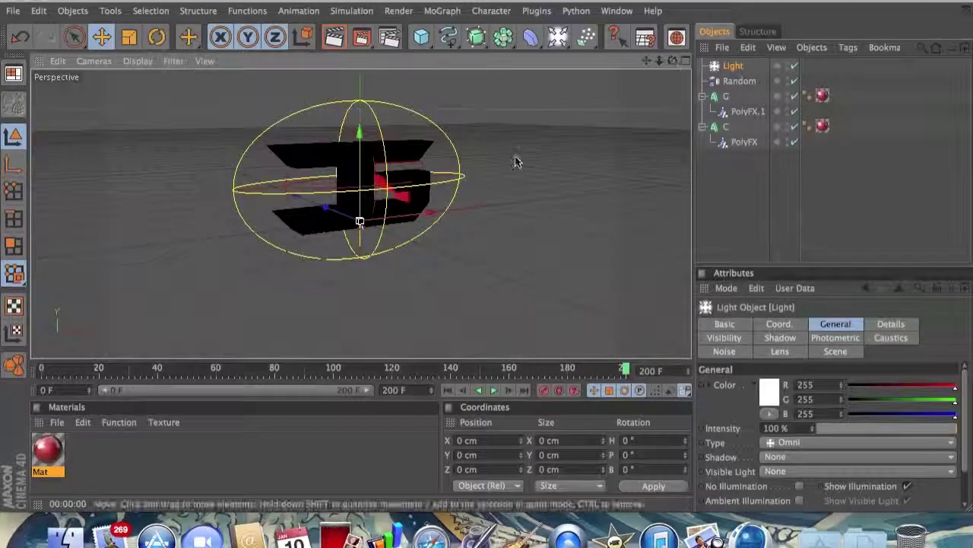
left_click_drag(337, 211, 407, 239)
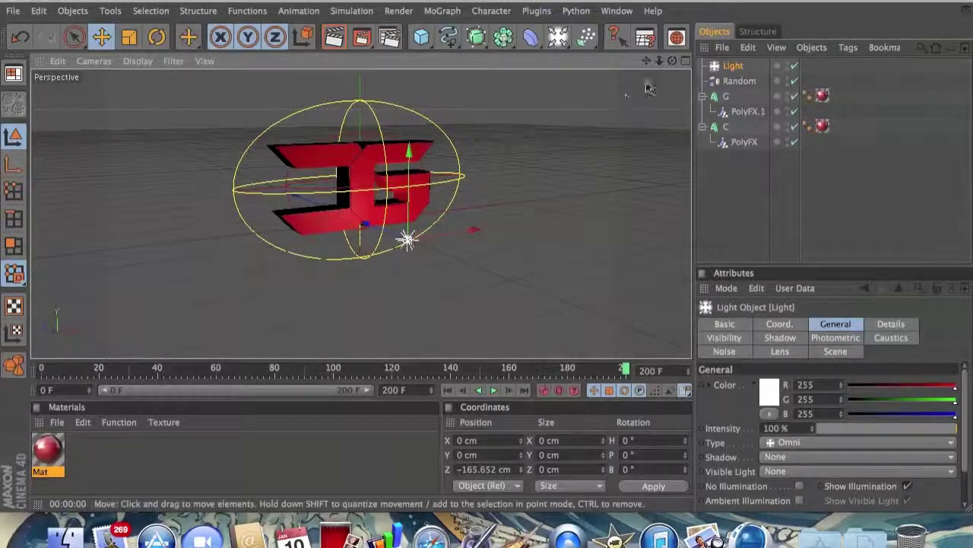
Render the perspective view to check how the single light illuminates the letters.
left_click_drag(672, 62, 673, 64)
left_click(336, 39)
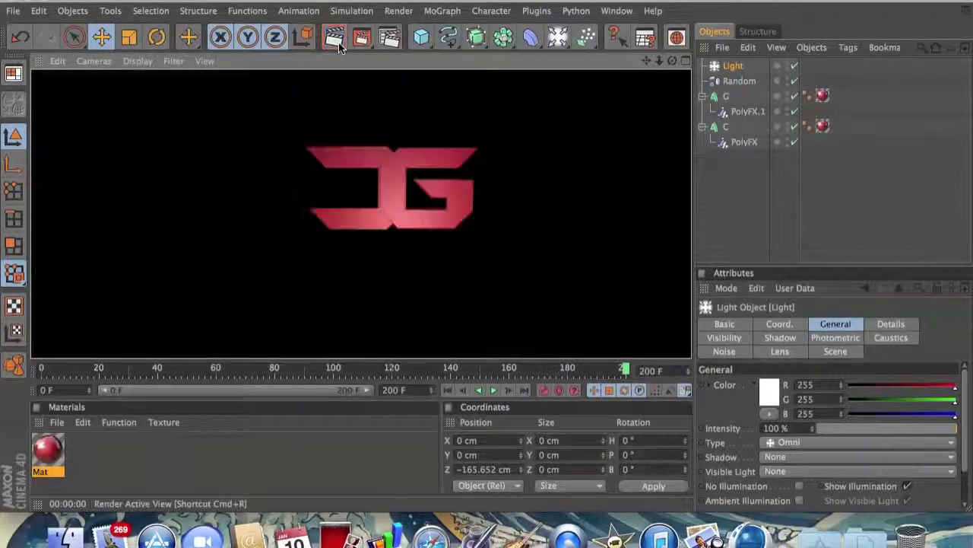
left_click(544, 137)
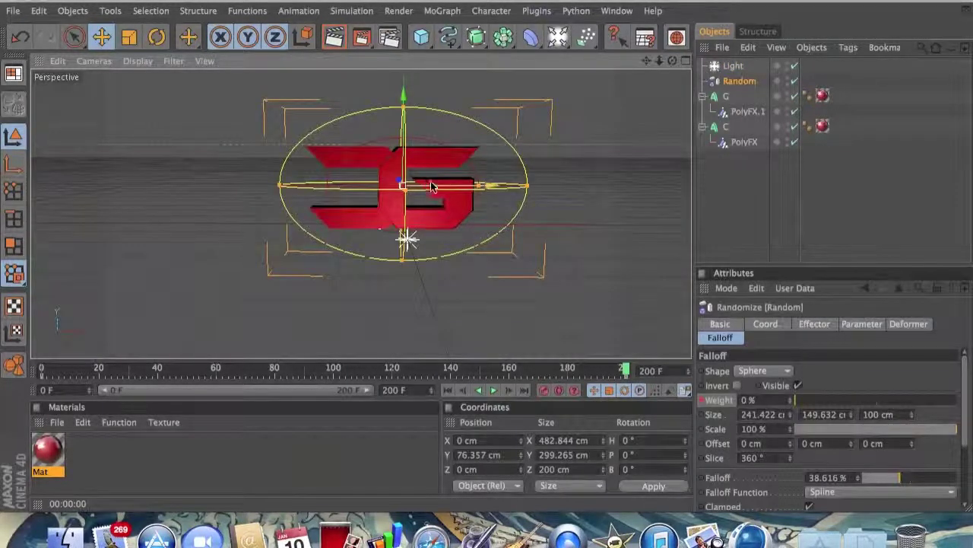
Shift the light sideways to about X 116 cm and raise it to the middle height of the letter G.
left_click(408, 238)
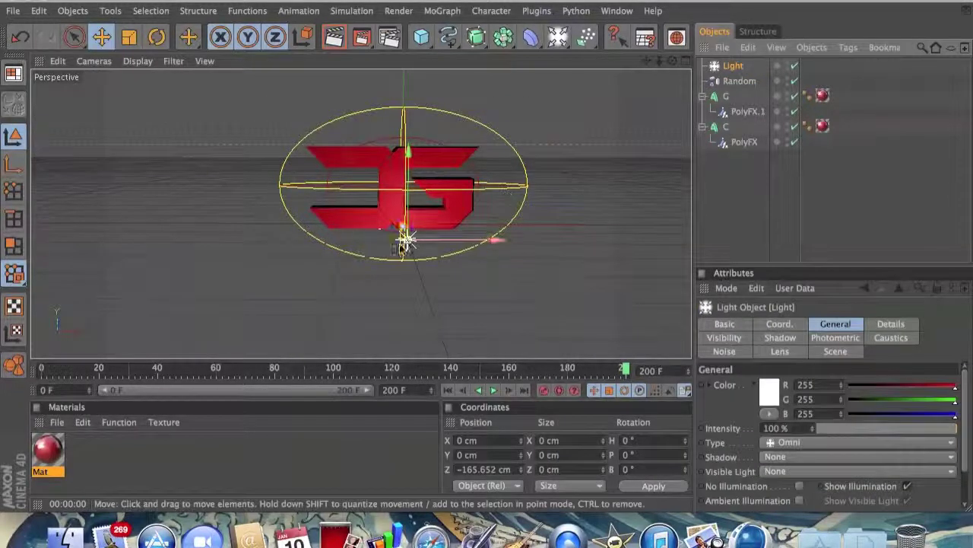
left_click_drag(429, 242, 475, 240)
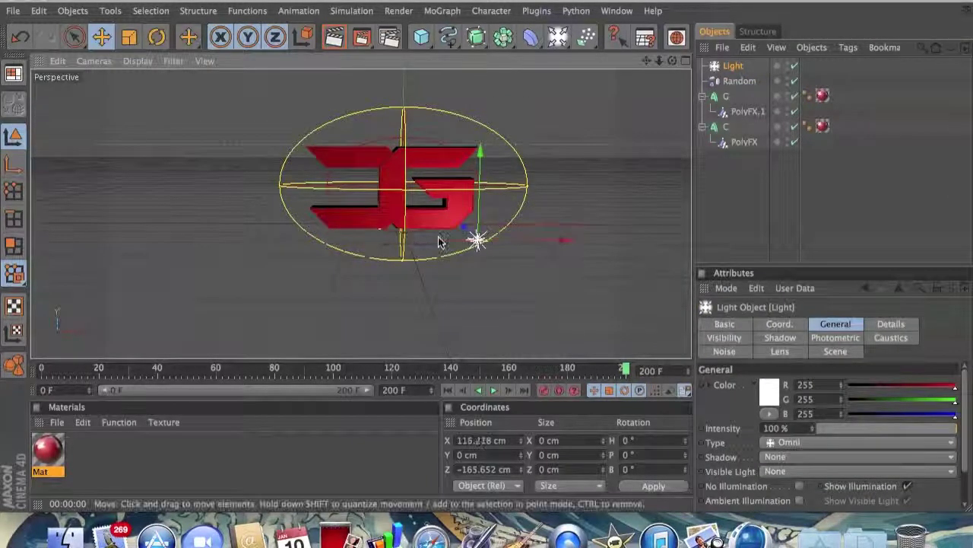
left_click_drag(472, 175, 472, 124)
Add a second omni light and position it in front of the logo's centre at about Y 86 cm and Z -157 cm.
left_click_drag(558, 36, 579, 51)
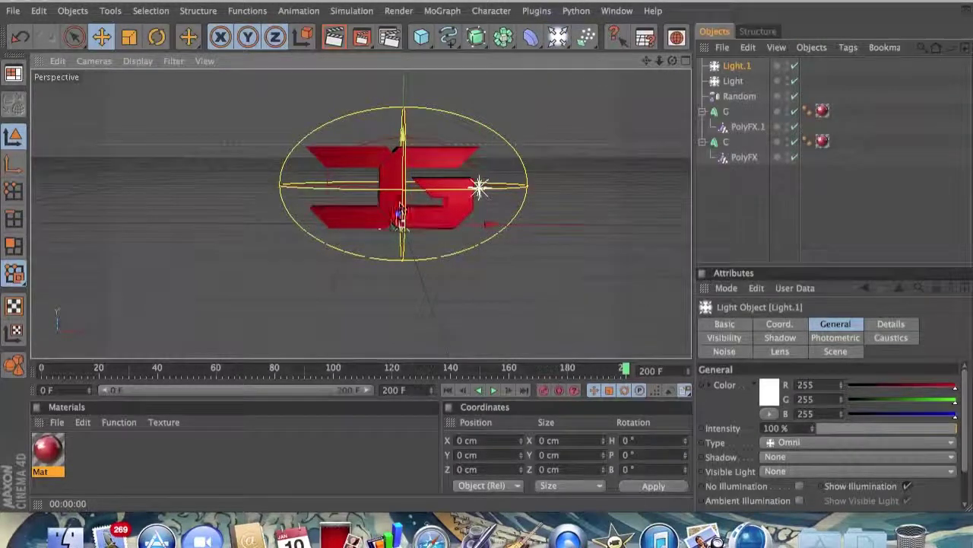
left_click_drag(398, 220, 399, 232)
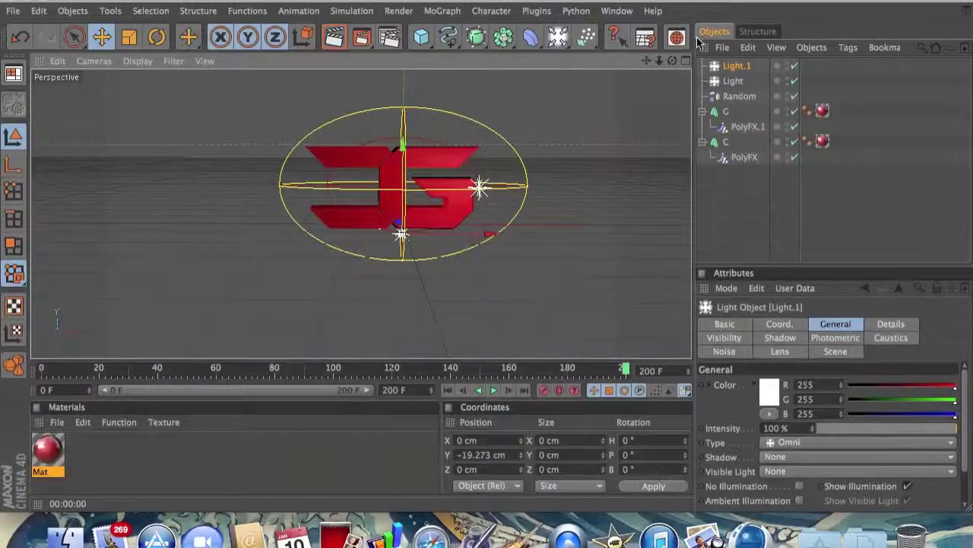
mouse_move(673, 62)
left_mouse_down()
mouse_move(660, 64)
mouse_move(669, 66)
left_mouse_up()
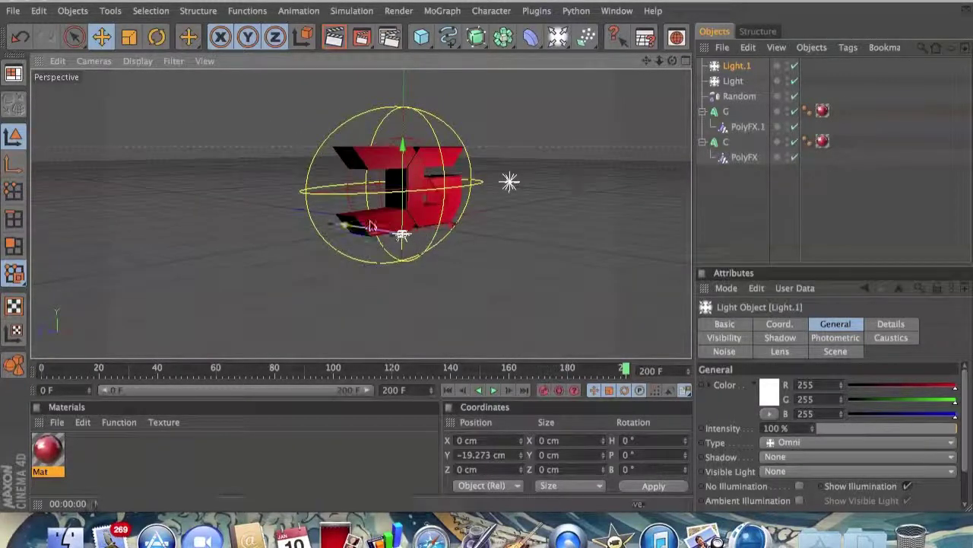
left_click_drag(402, 234, 471, 243)
mouse_move(673, 61)
left_mouse_down()
mouse_move(653, 59)
mouse_move(673, 65)
left_mouse_up()
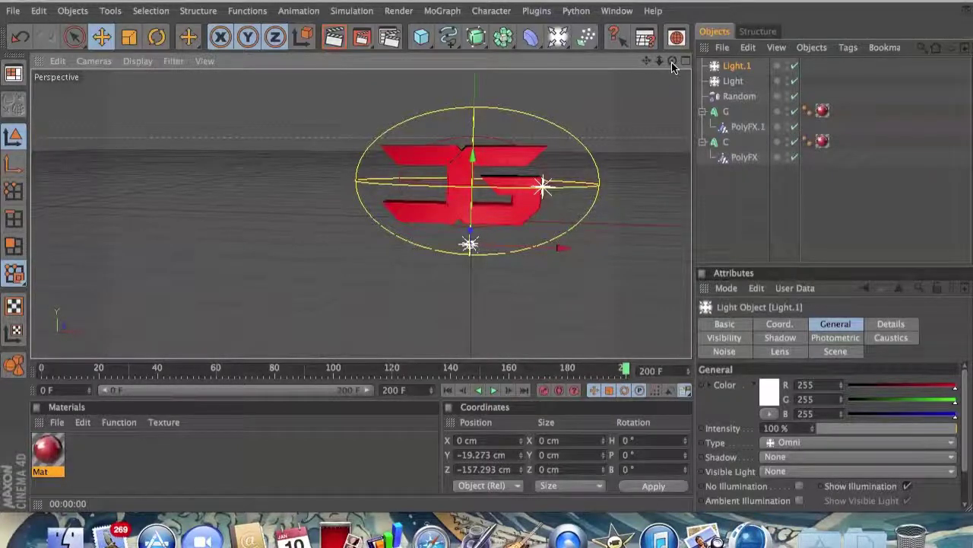
left_click_drag(472, 156, 474, 96)
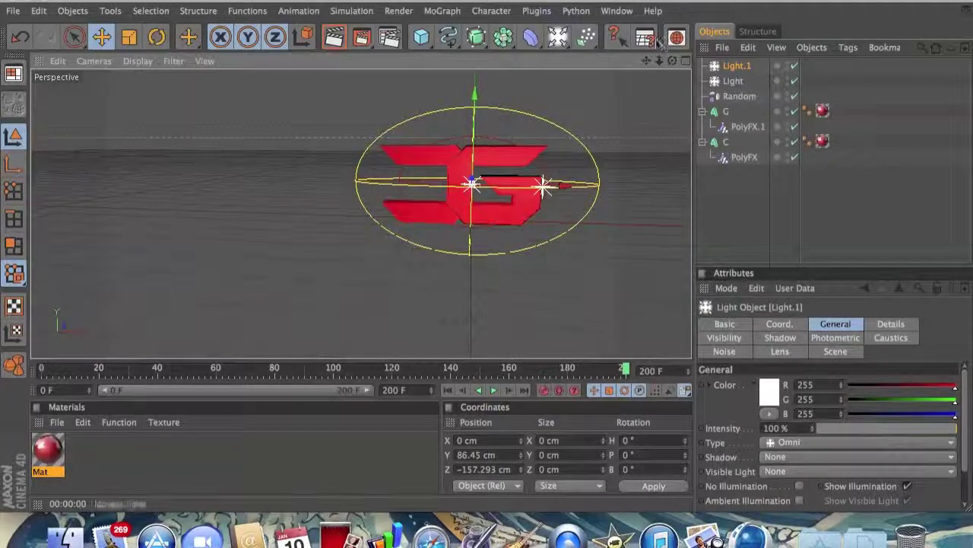
Duplicate the second light and move the copy in front of the letter C at about X -138 cm.
left_click_drag(672, 61, 694, 63)
left_click_drag(672, 61, 672, 65)
key("super+c")
key("super+v")
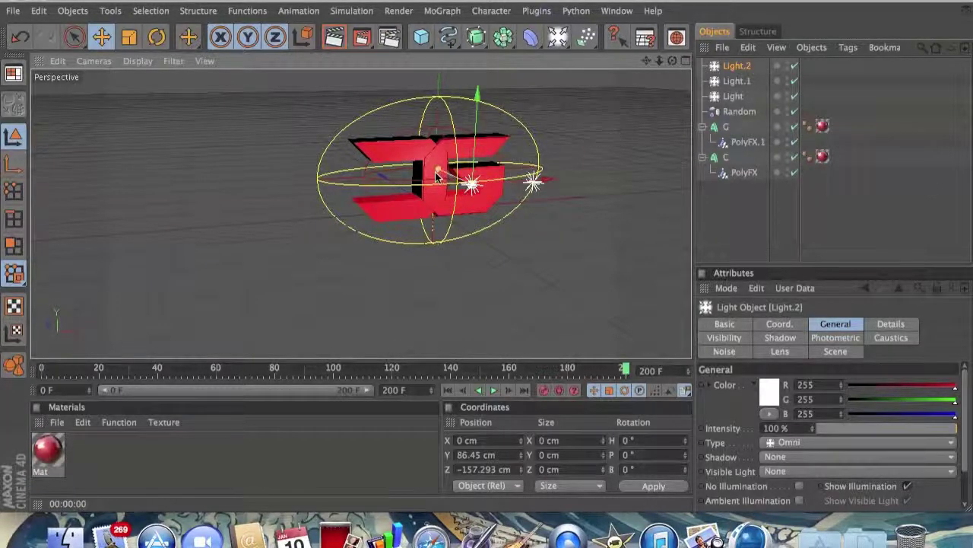
left_click_drag(533, 188, 399, 190)
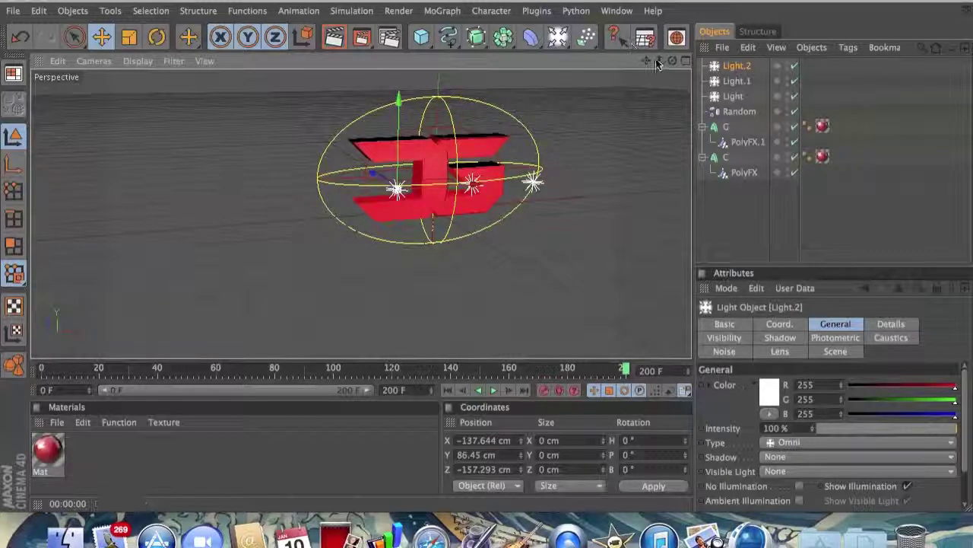
Render the front view of the logo to check the lighting from all three lights.
mouse_move(672, 61)
left_mouse_down()
mouse_move(673, 51)
mouse_move(663, 60)
mouse_move(639, 54)
mouse_move(668, 54)
left_mouse_up()
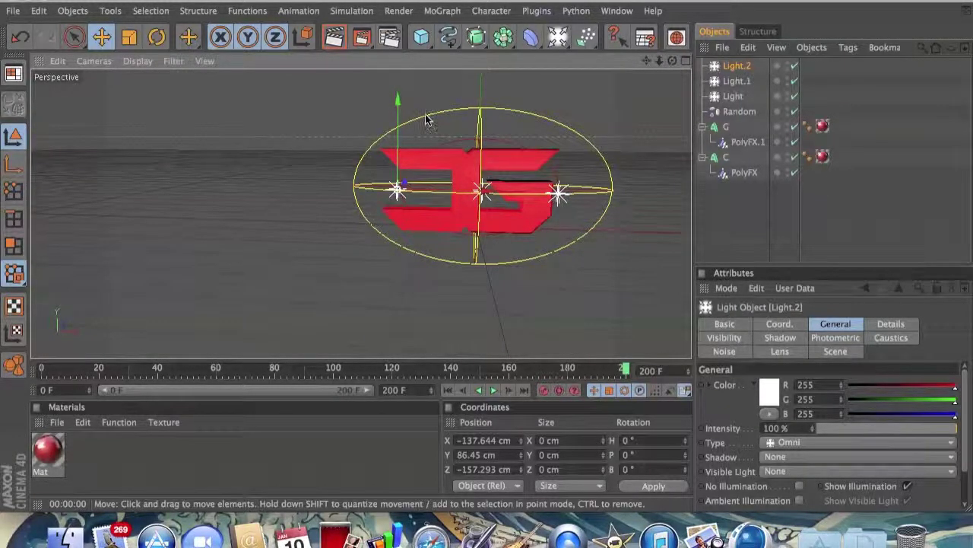
left_click(332, 39)
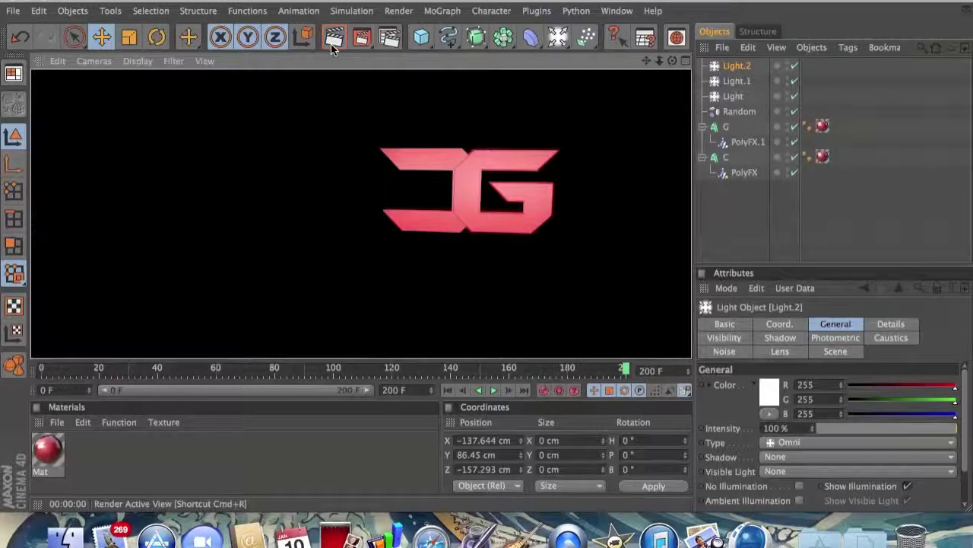
left_click(301, 136)
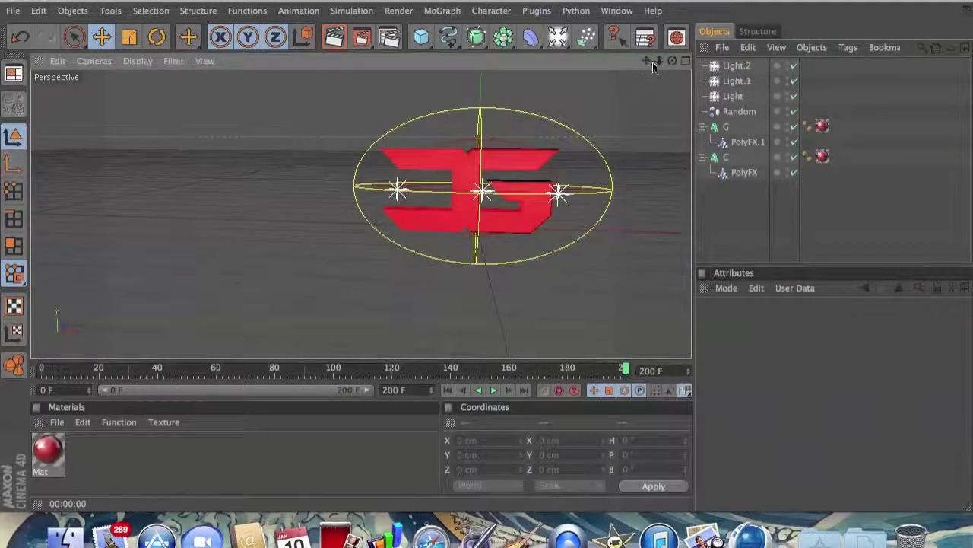
left_click_drag(647, 60, 538, 59)
left_click_drag(673, 61, 686, 61)
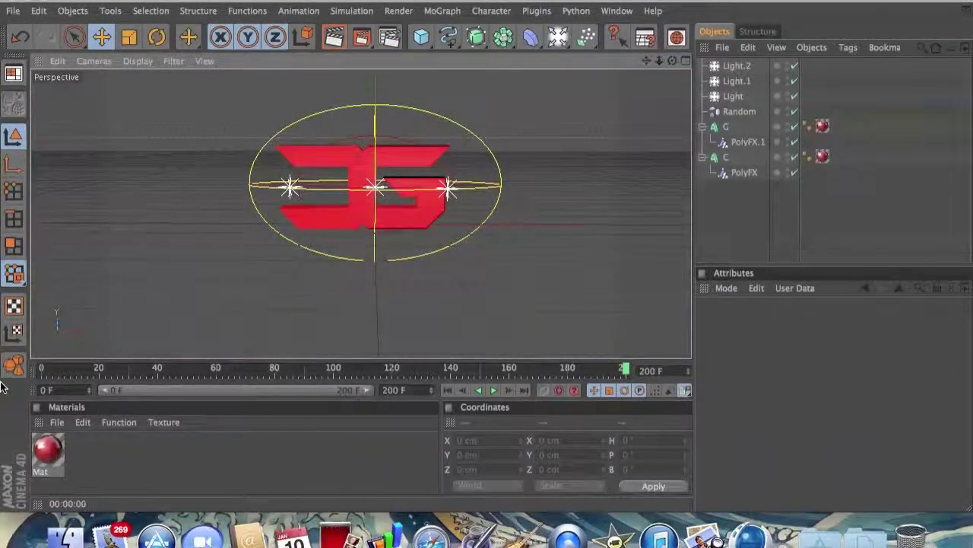
Create a new material, set its color to pure white (RGB 255, 255, 255), and close the material editor.
left_click(54, 422)
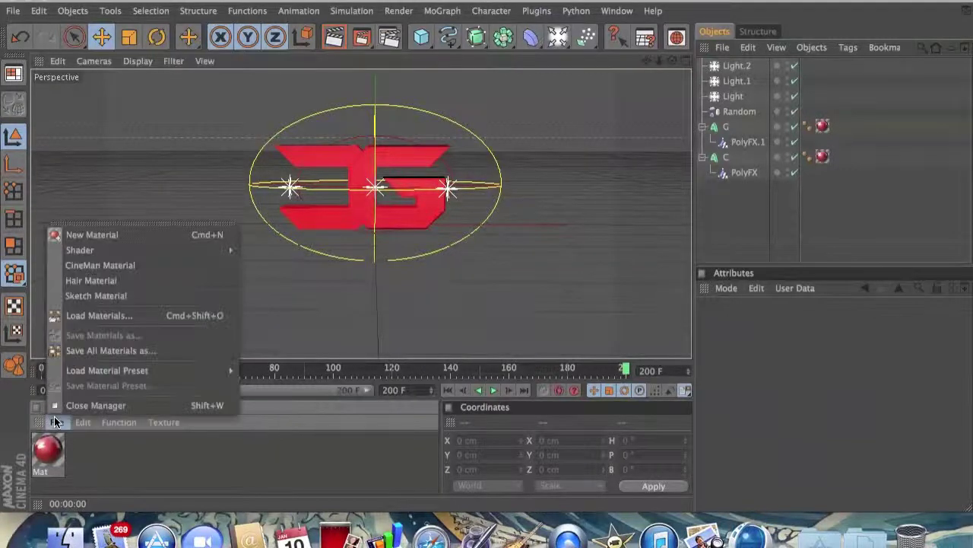
left_click(124, 234)
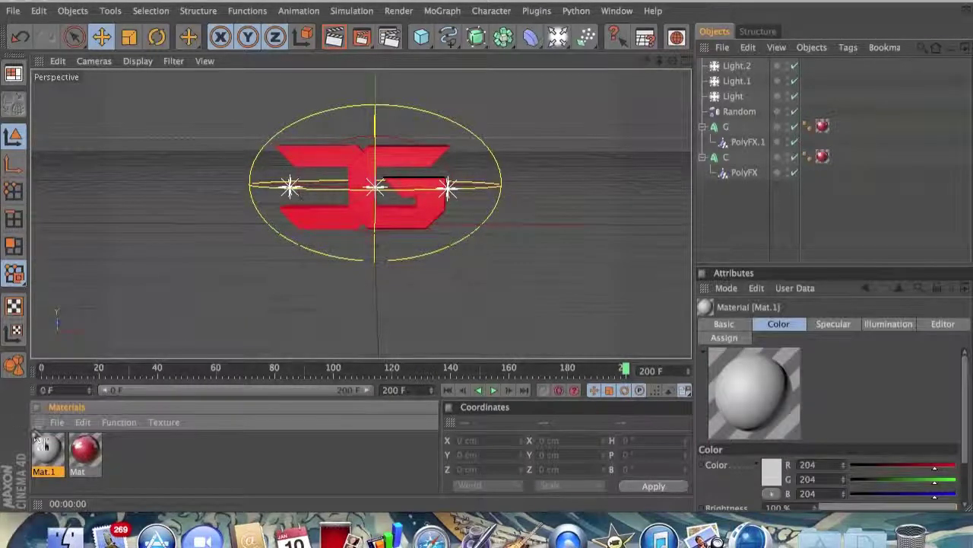
double_click(44, 445)
left_click(414, 138)
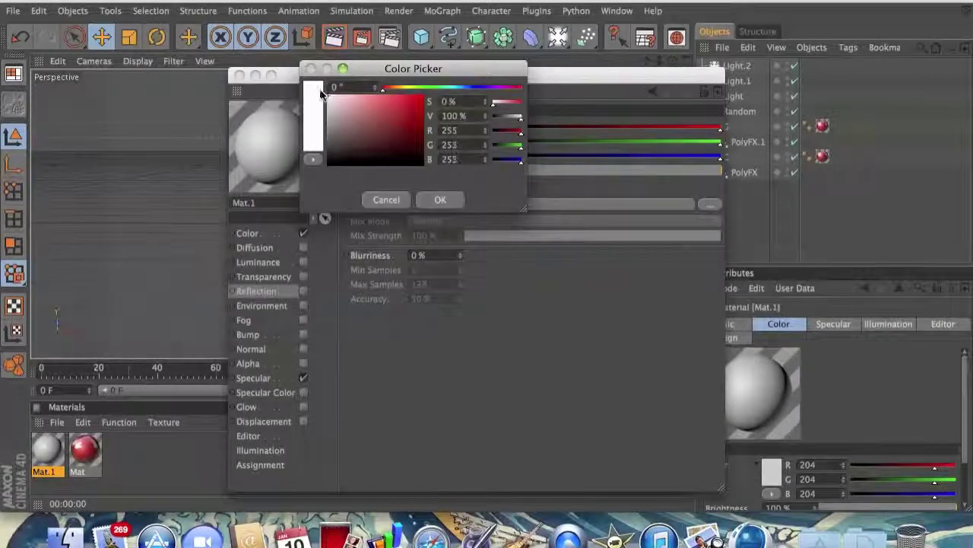
left_click(440, 199)
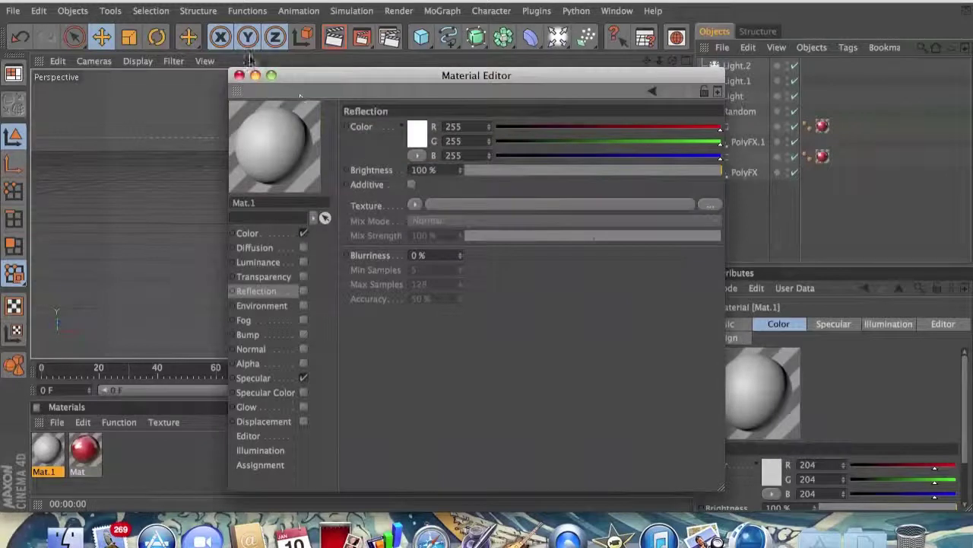
left_click(269, 230)
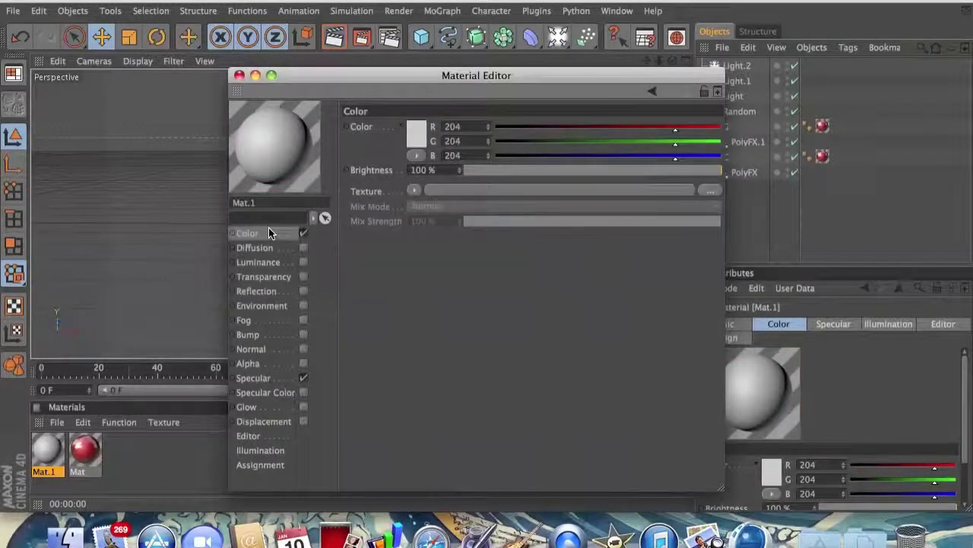
left_click(419, 132)
left_click(419, 130)
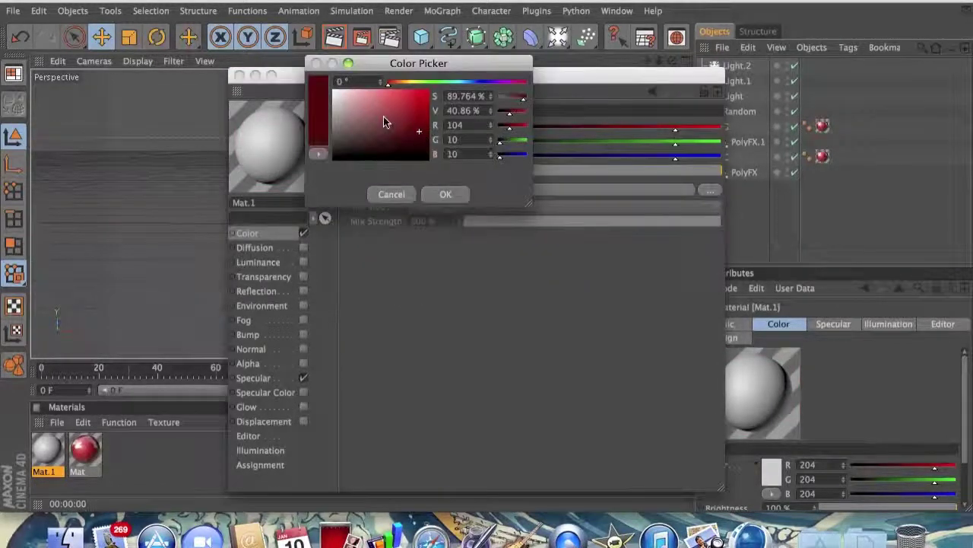
left_click(332, 89)
left_click(431, 195)
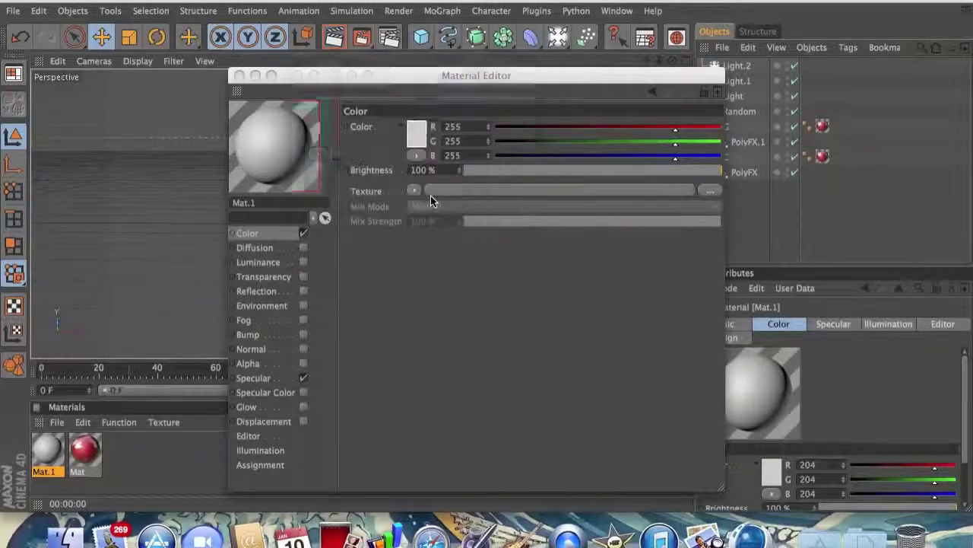
left_click(239, 75)
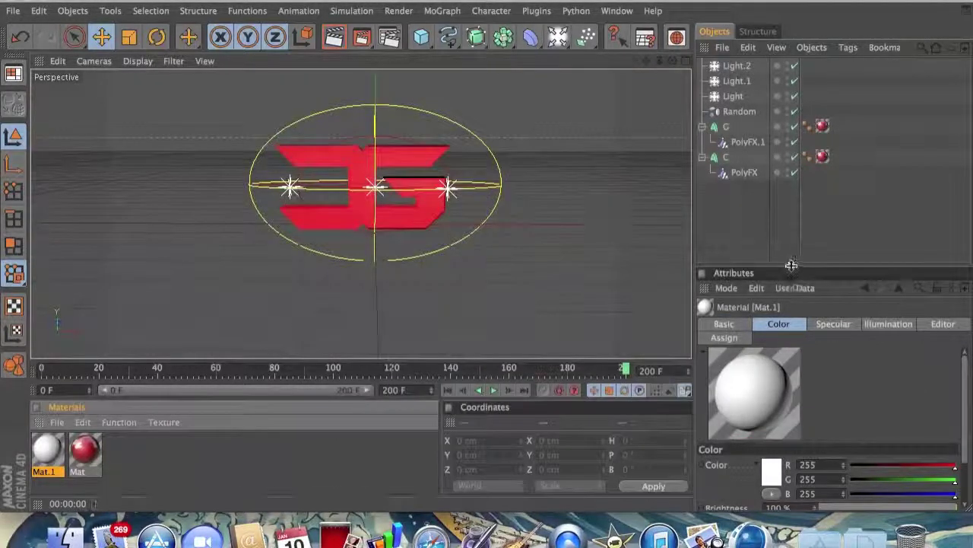
Remove the red material tags from both the G and C text objects.
left_click(822, 156)
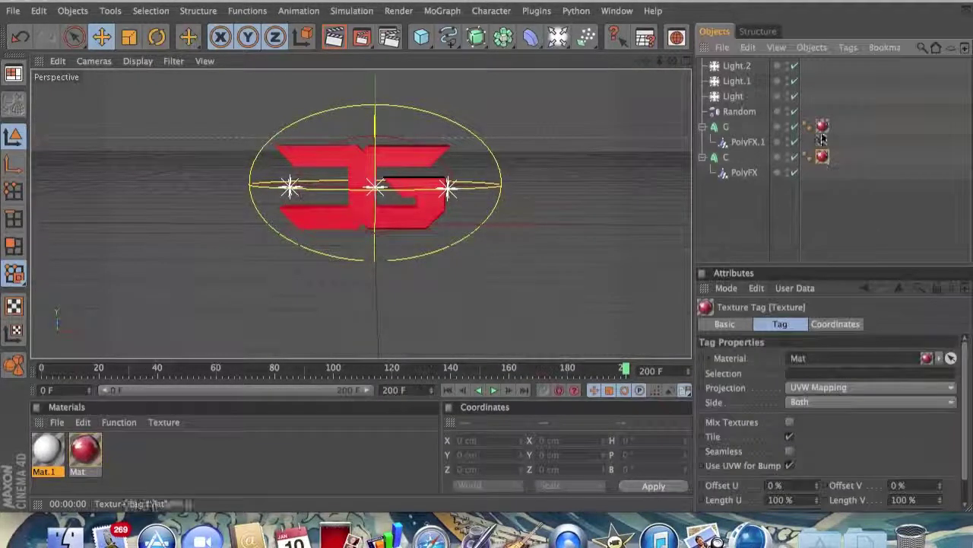
key("Delete")
left_click(828, 157)
left_click(824, 158)
key("Delete")
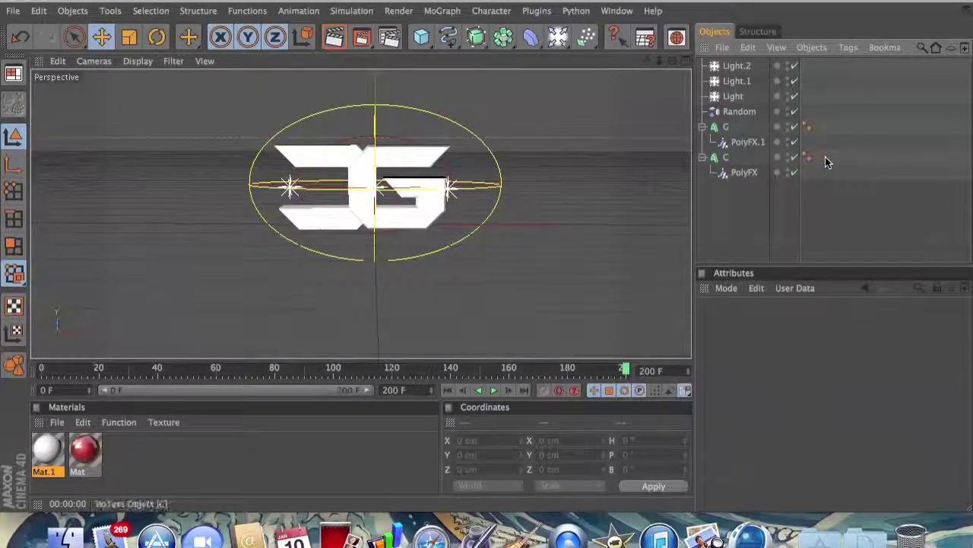
Apply the white material Mat.1 to the C and G text objects.
left_click_drag(55, 449, 743, 152)
left_click_drag(464, 207, 733, 159)
left_click_drag(42, 457, 736, 124)
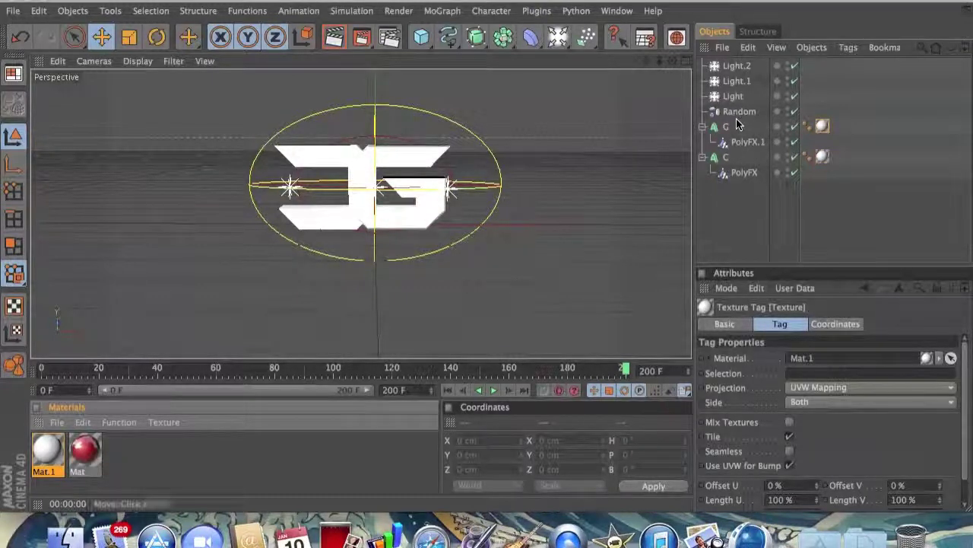
Apply the red material Mat to the C and G text objects, placing its tag after the white one on each.
left_click_drag(85, 450, 738, 151)
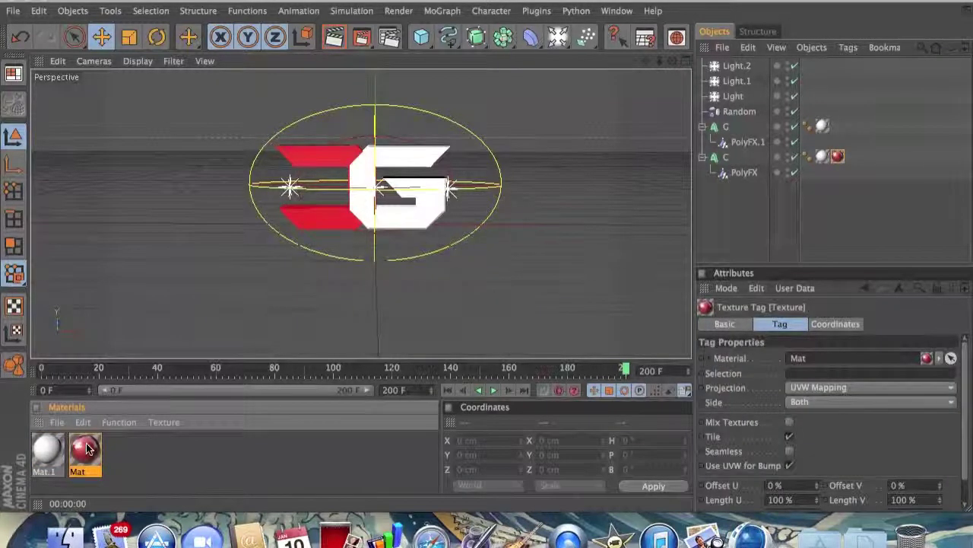
left_click_drag(88, 449, 734, 112)
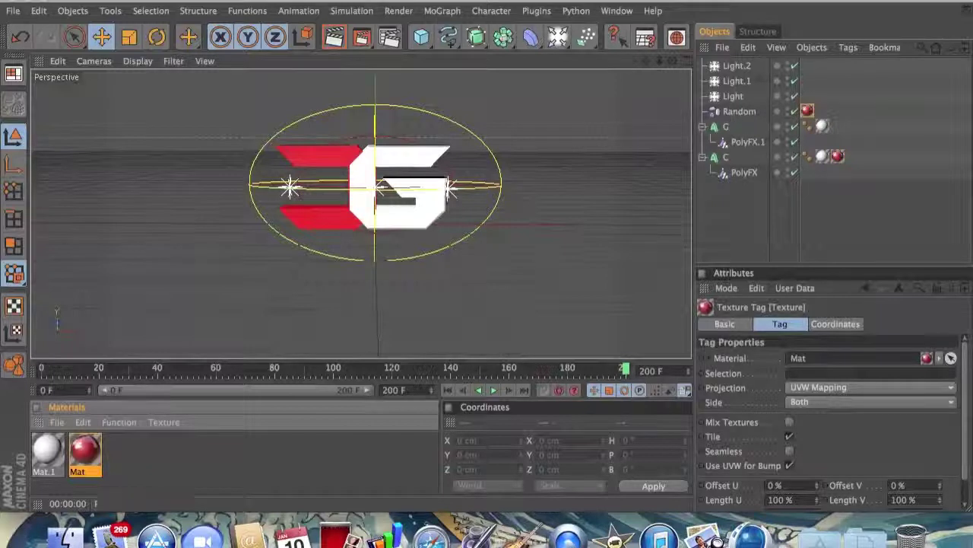
left_click_drag(807, 111, 859, 126)
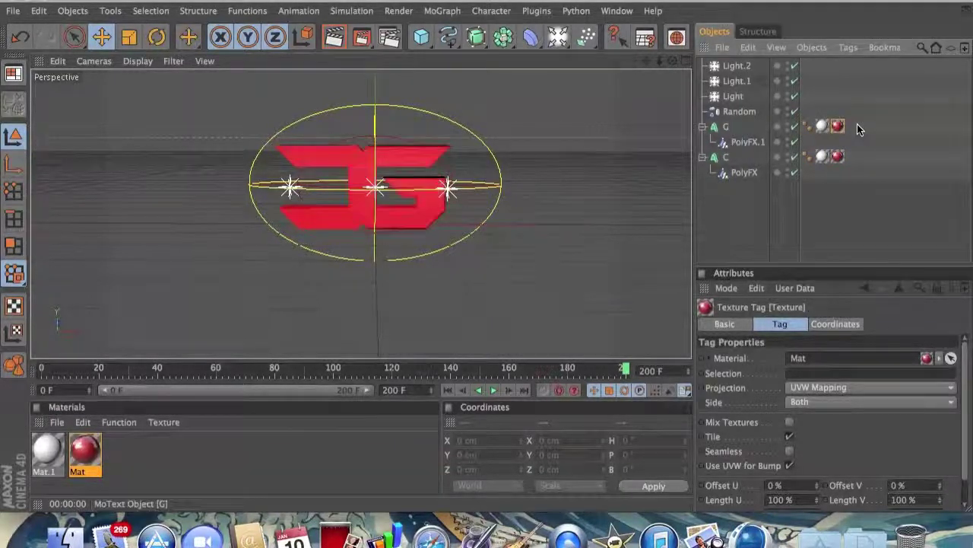
left_click(587, 225)
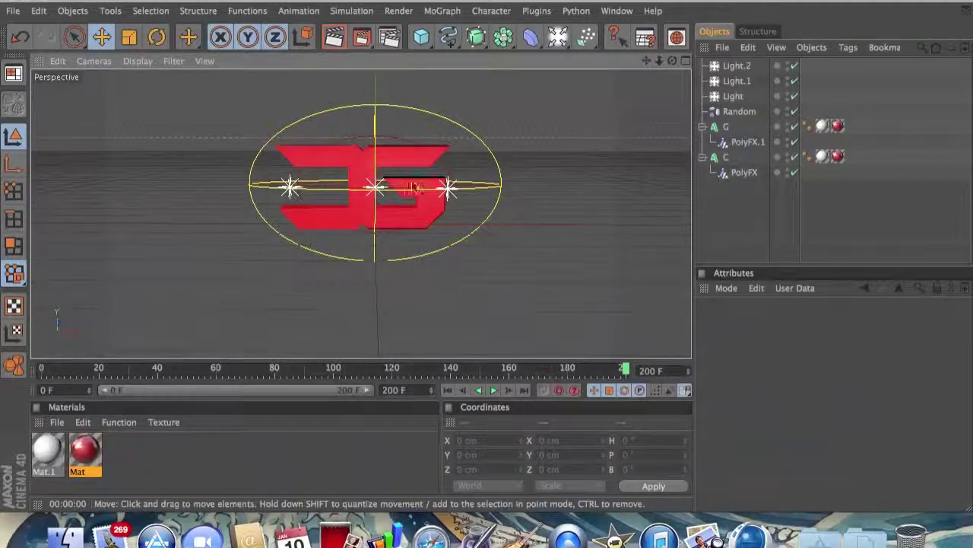
Render the view at frame 41 to check the scattered shards, and return to frame 200.
left_click_drag(500, 362, 160, 274)
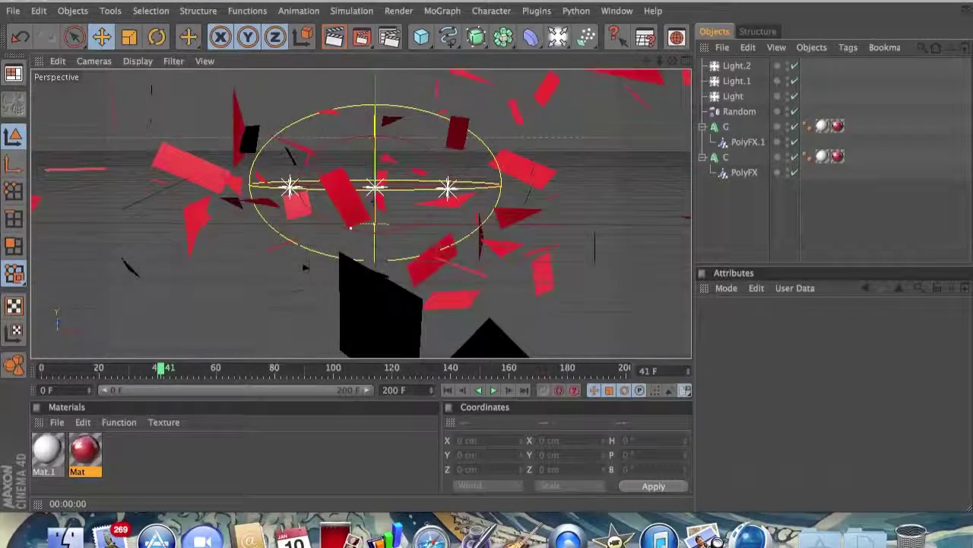
left_click(336, 38)
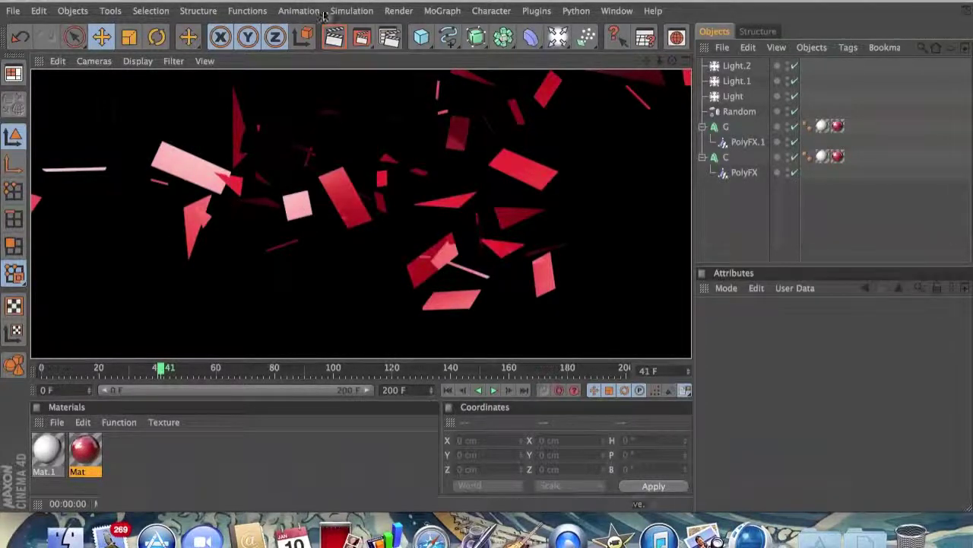
left_click_drag(162, 370, 631, 371)
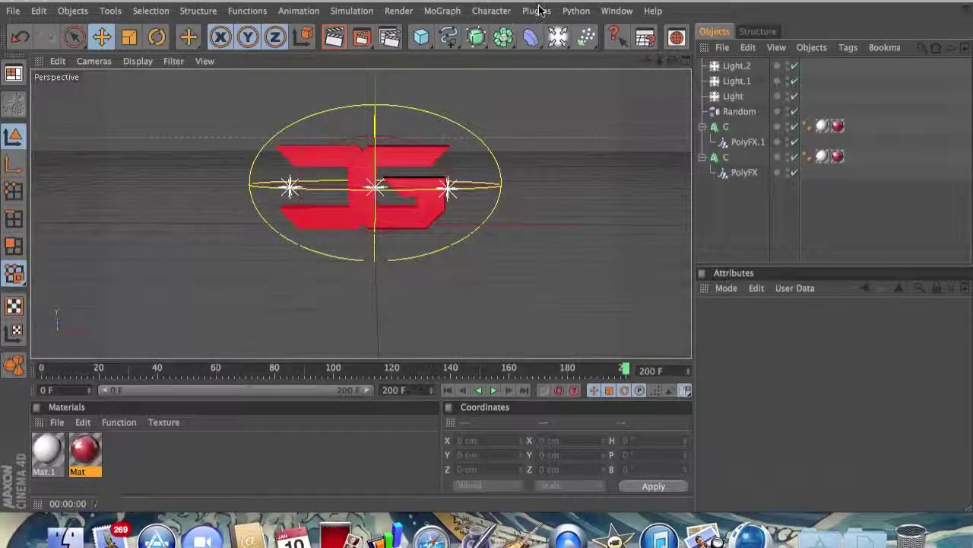
Group the three lights under a null object named Lights.
left_click_drag(806, 67, 708, 95)
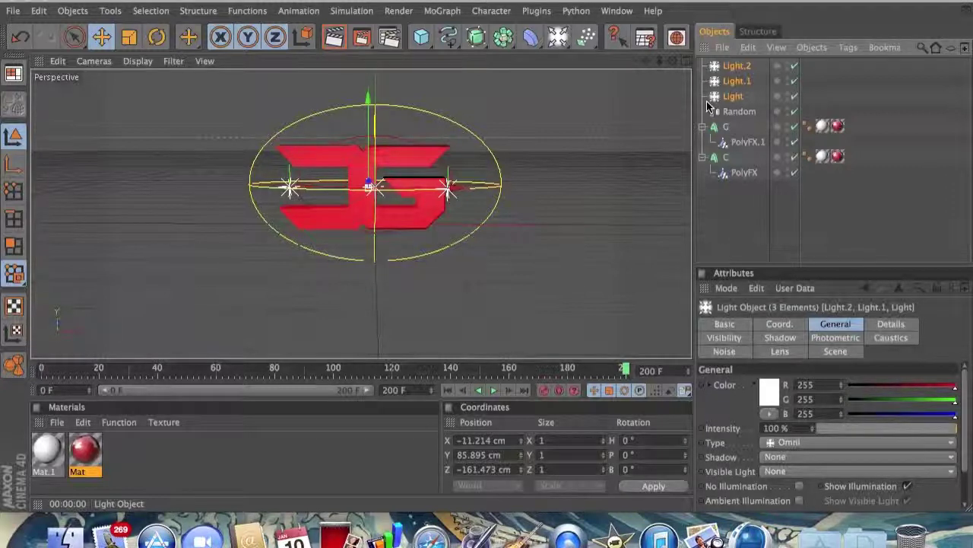
key("alt+g")
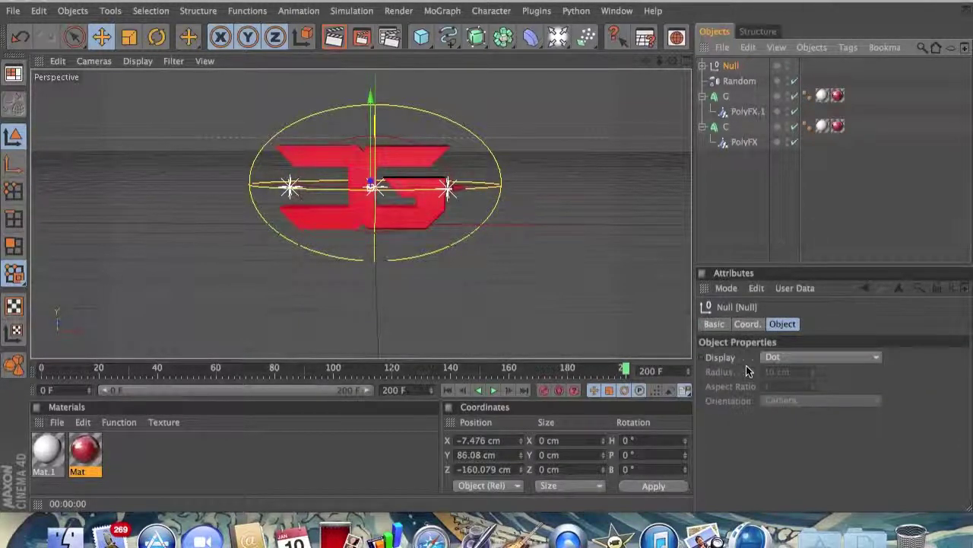
left_click(714, 323)
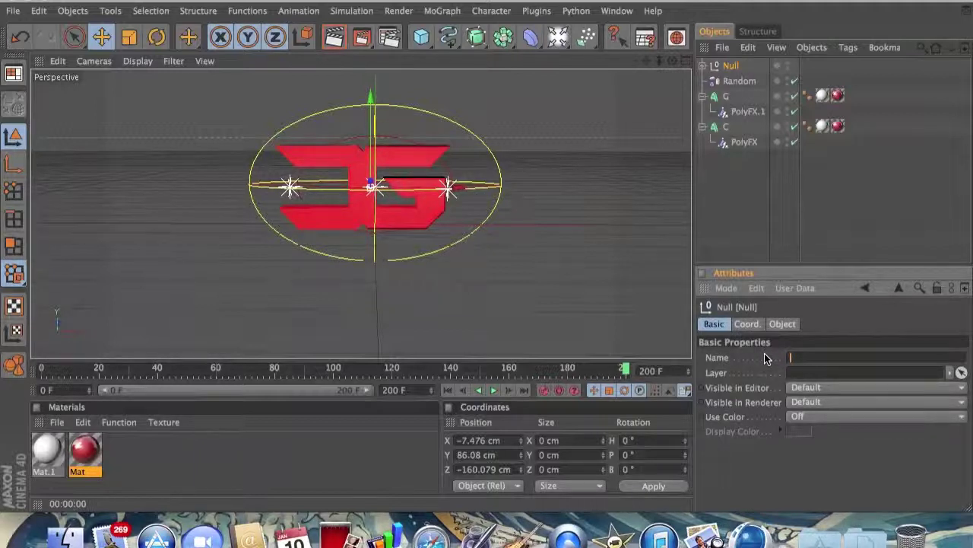
type("Lights")
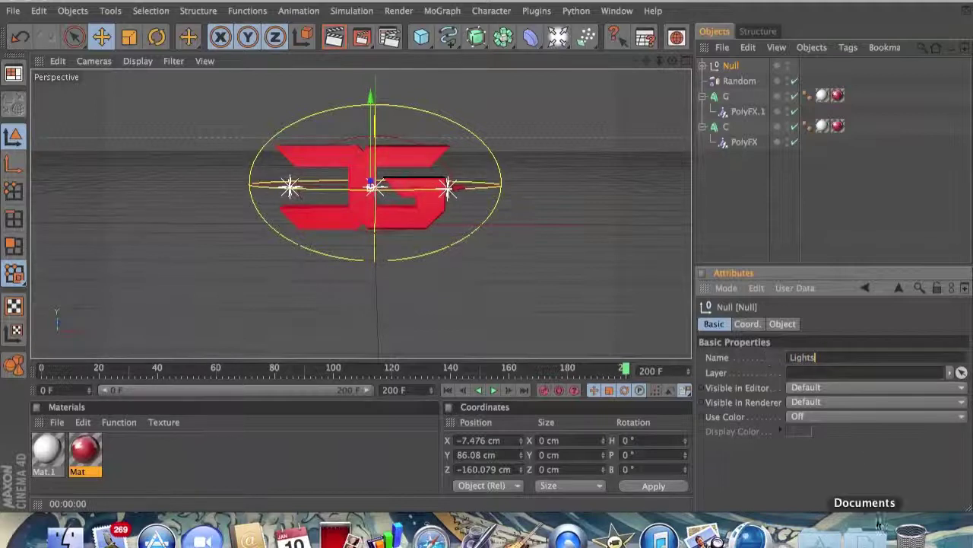
key("Return")
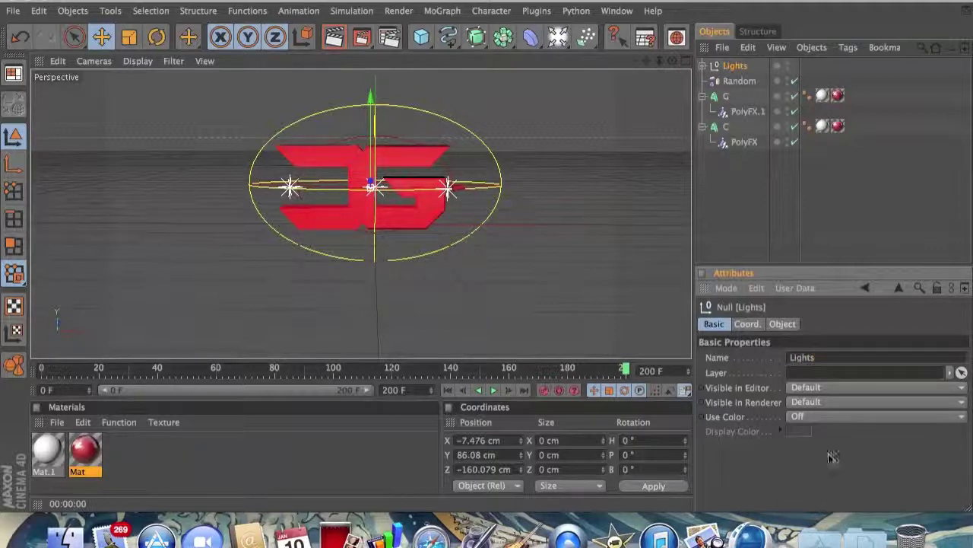
left_click(703, 66)
left_click(702, 66)
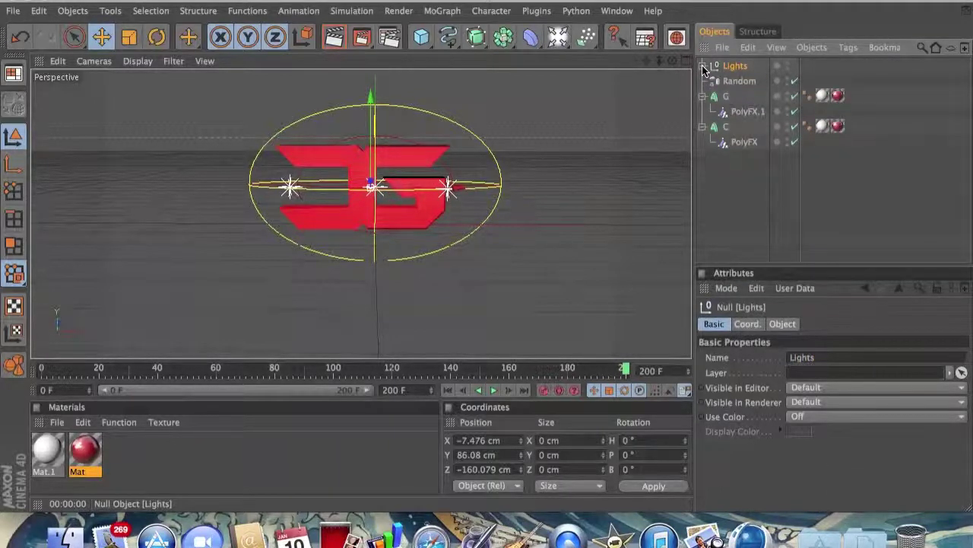
left_click(721, 220)
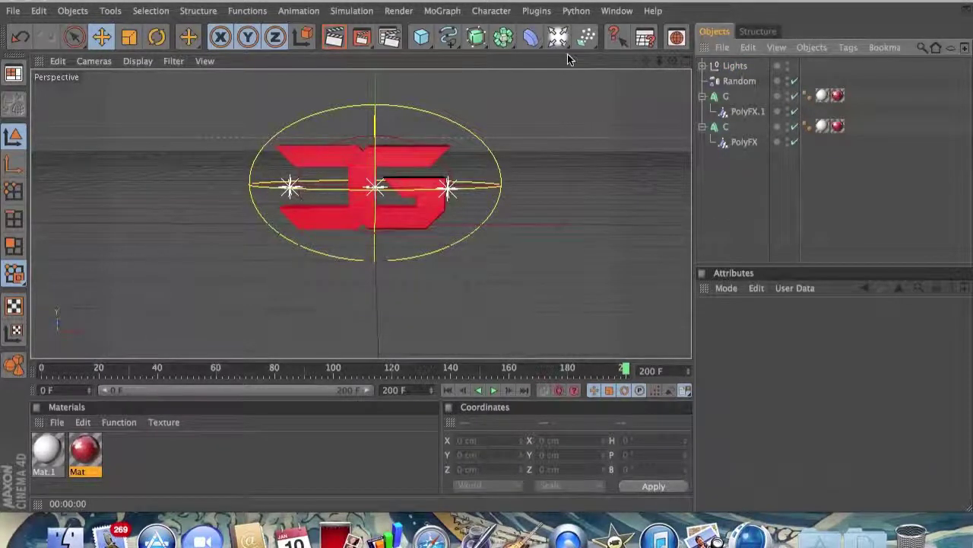
left_click(441, 11)
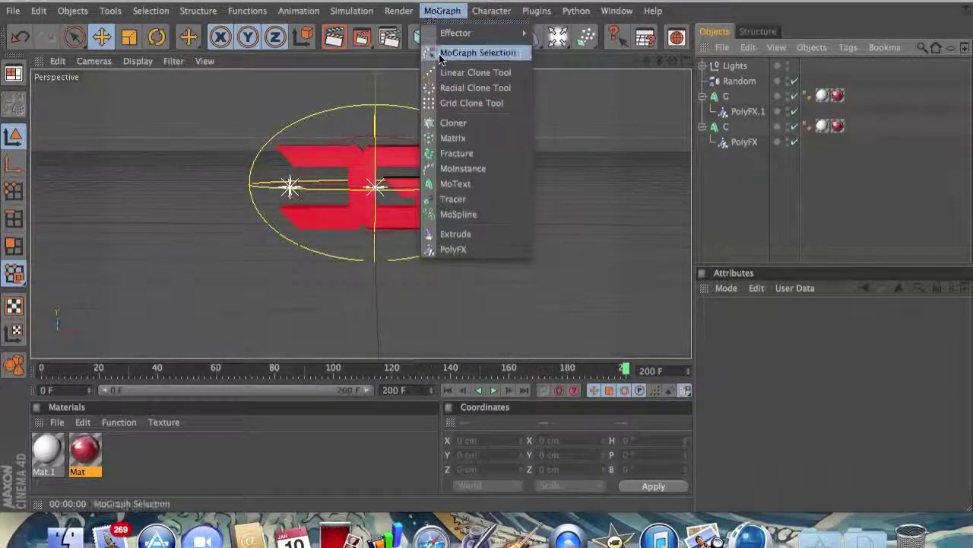
mouse_move(466, 34)
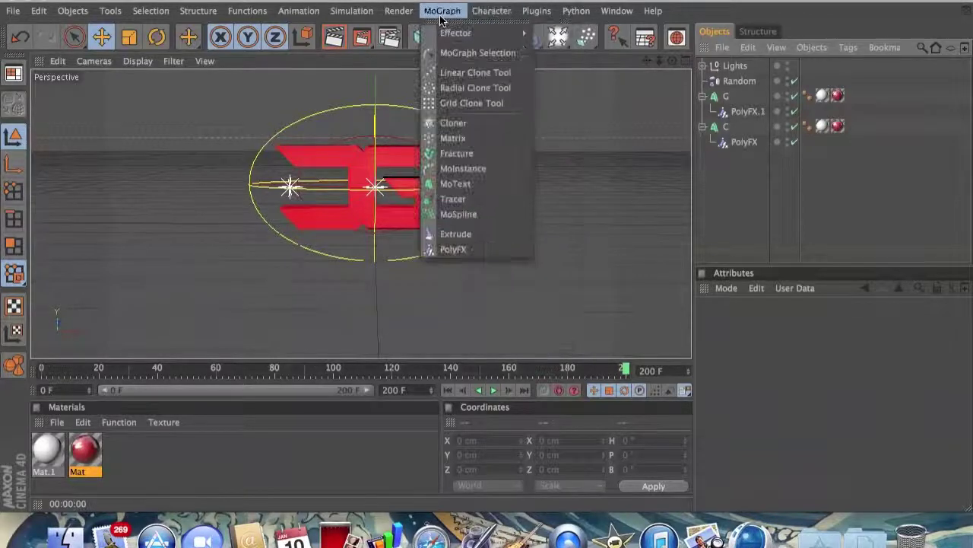
mouse_move(576, 11)
left_click(452, 187)
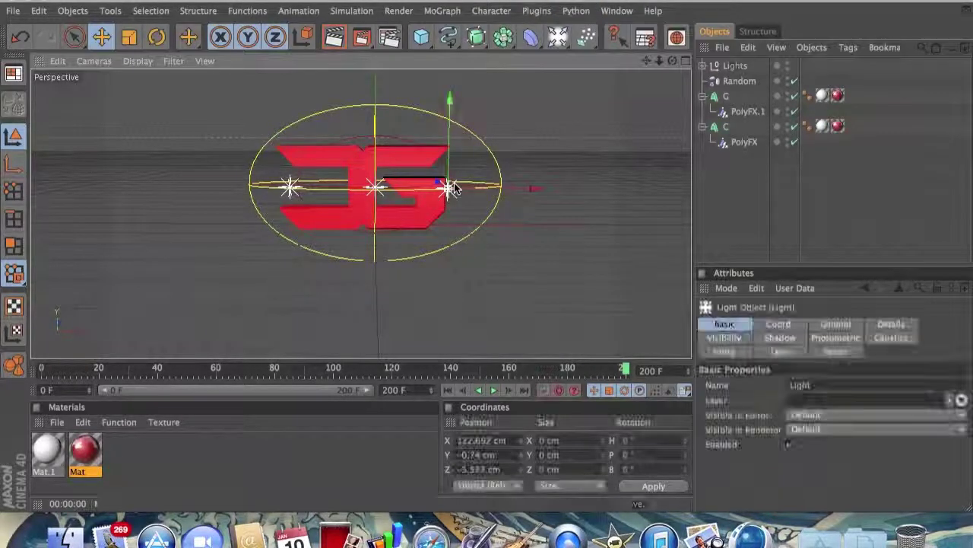
left_click(550, 101)
Add a camera, look through it, and shift its view to about X -109 cm, Y 291 cm, Z -1054 cm.
left_click_drag(557, 42, 597, 128)
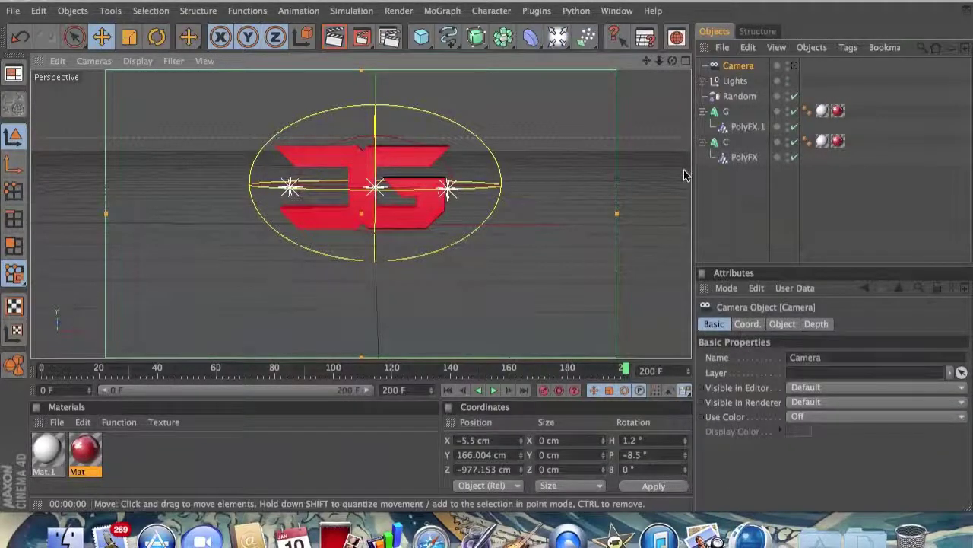
left_click(794, 67)
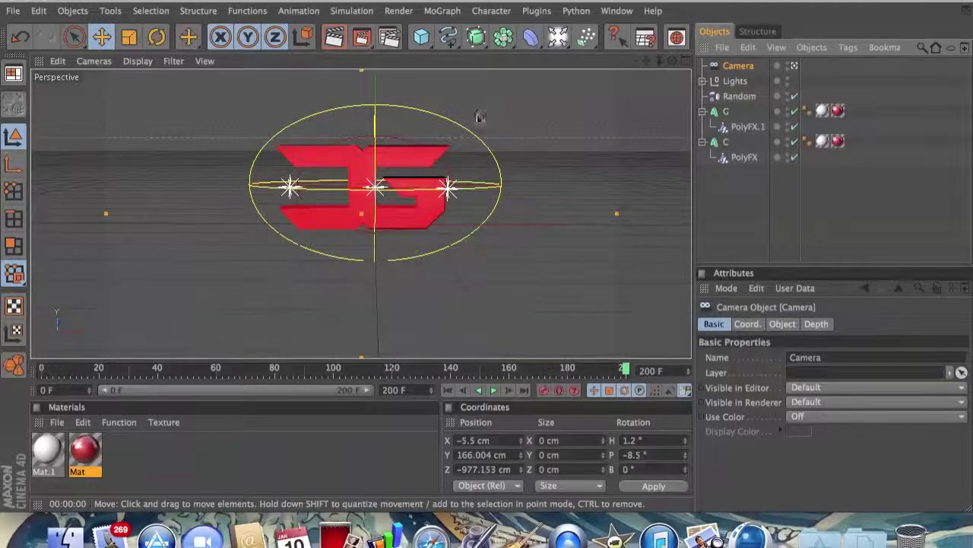
mouse_move(672, 61)
left_mouse_down()
mouse_move(637, 58)
mouse_move(673, 71)
mouse_move(669, 88)
mouse_move(673, 61)
left_mouse_up()
scroll(427, 167, "down", 2)
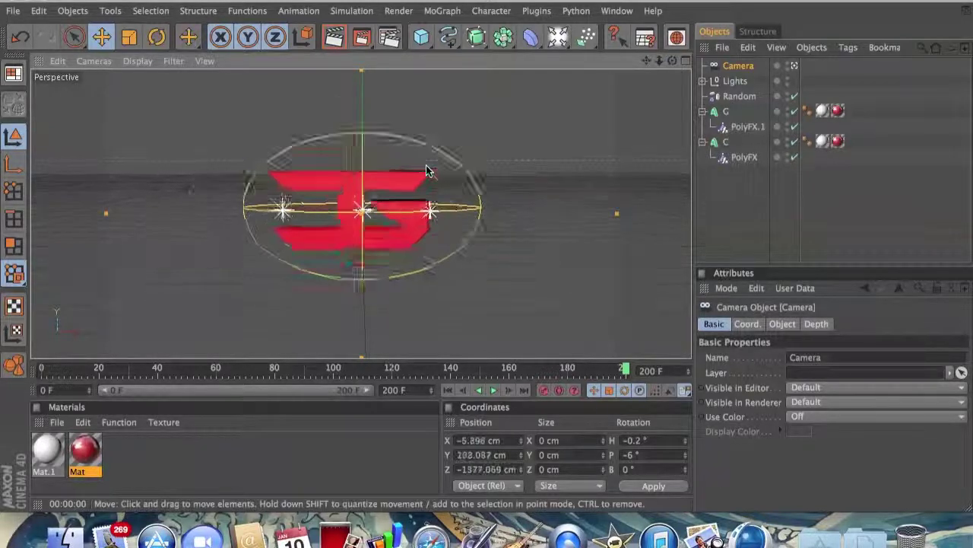
scroll(426, 167, "up", 2)
left_click_drag(647, 64, 671, 77)
scroll(468, 138, "down", 2)
scroll(468, 138, "up", 1)
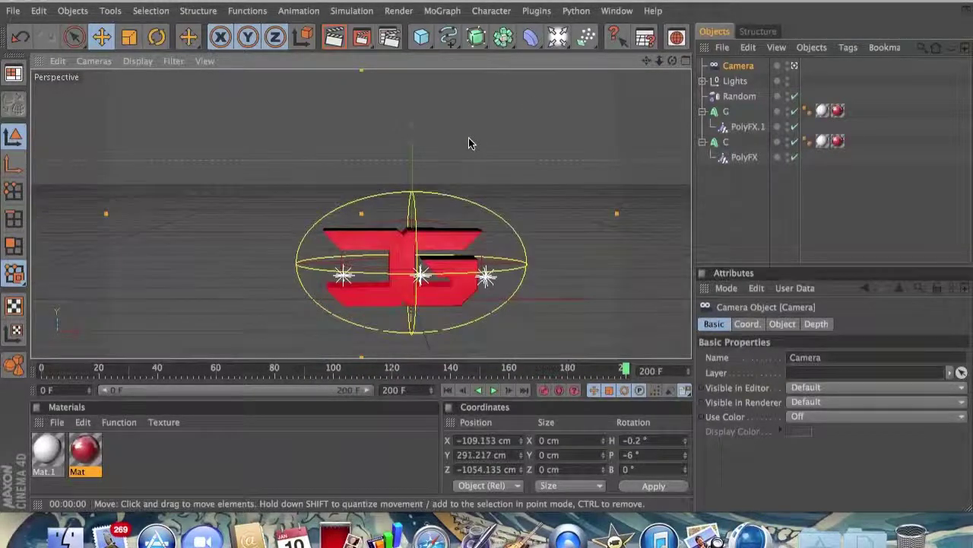
Go to frame 0 and orbit the camera to about X -407 cm, Y 401 cm, Z -961 cm, heading -22.9° and pitch -16.9°.
left_click_drag(625, 371, 50, 369)
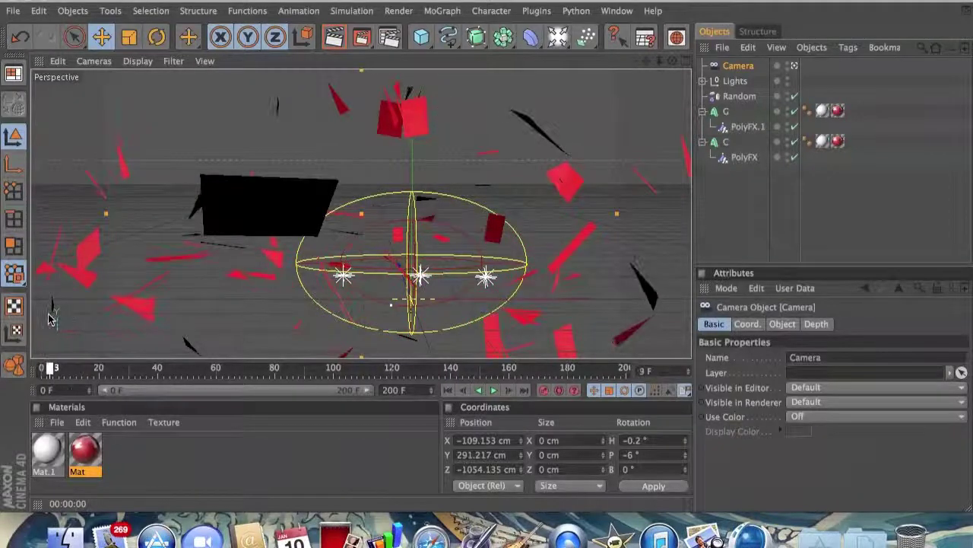
left_click_drag(672, 61, 766, 101)
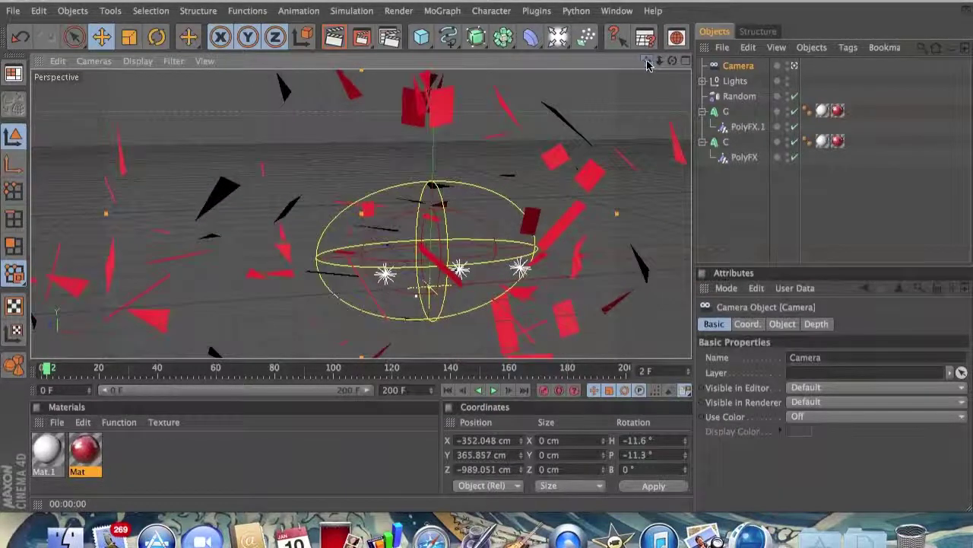
mouse_move(672, 61)
left_mouse_down()
mouse_move(616, 68)
mouse_move(671, 67)
mouse_move(682, 78)
mouse_move(669, 61)
mouse_move(635, 72)
mouse_move(674, 62)
left_mouse_up()
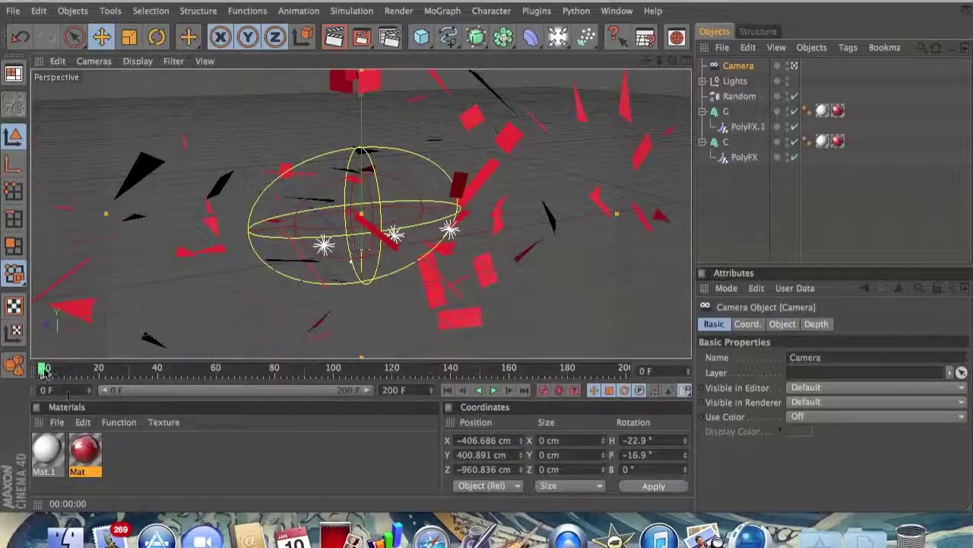
At frame 200, move the camera to about X 259 cm, Y 215 cm, Z -754 cm with heading 21.5°, and play the animation.
left_click_drag(44, 369, 610, 390)
left_click_drag(597, 392, 745, 392)
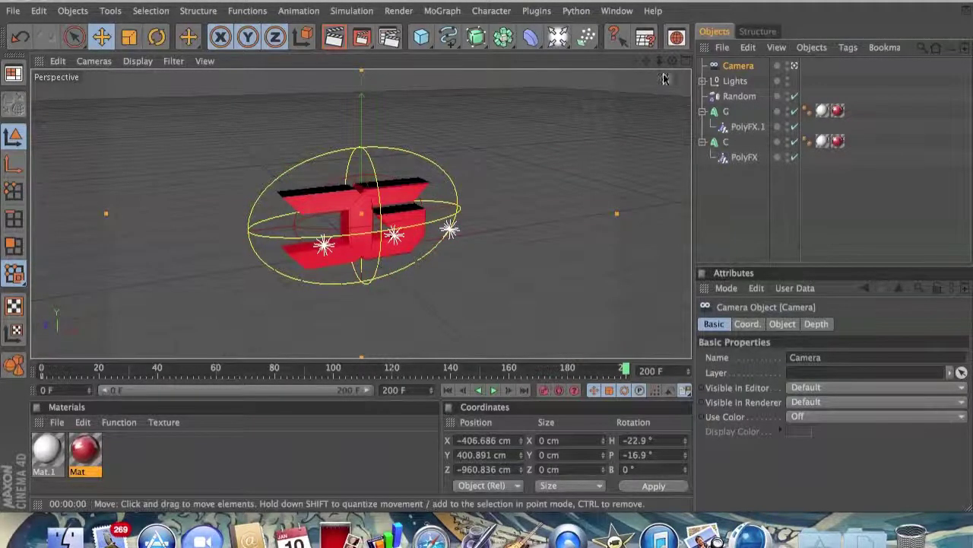
left_click_drag(645, 61, 574, 38)
scroll(517, 186, "up", 5)
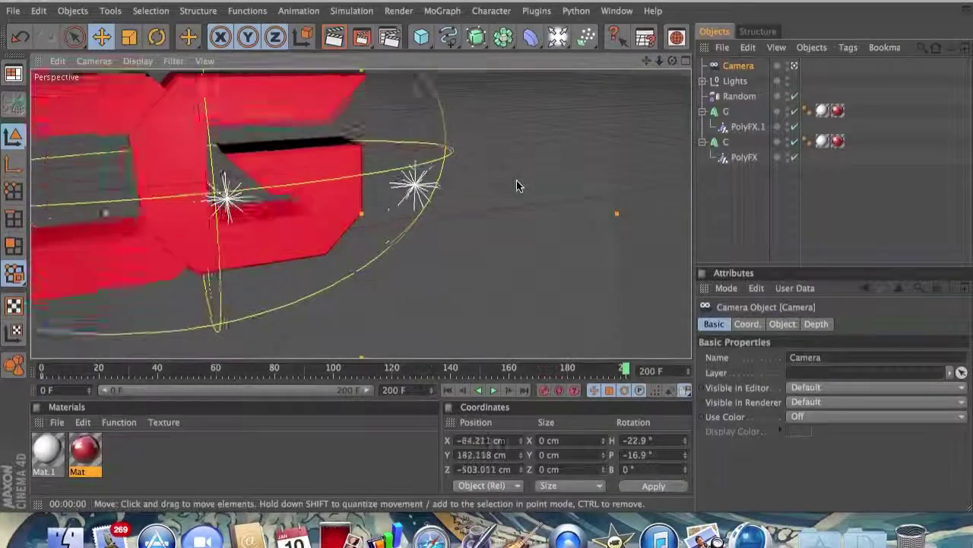
scroll(567, 118, "down", 2)
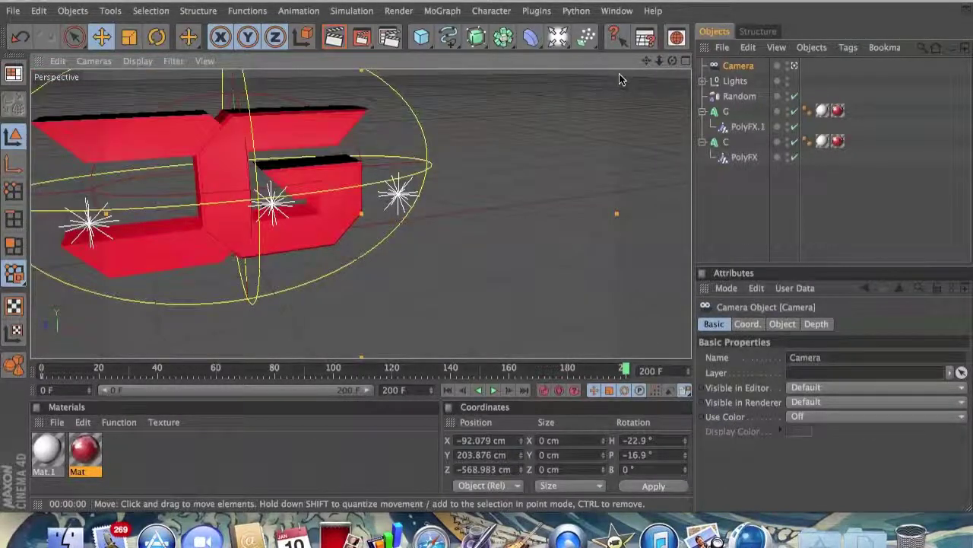
left_click_drag(646, 60, 606, 41)
left_click_drag(660, 60, 673, 64)
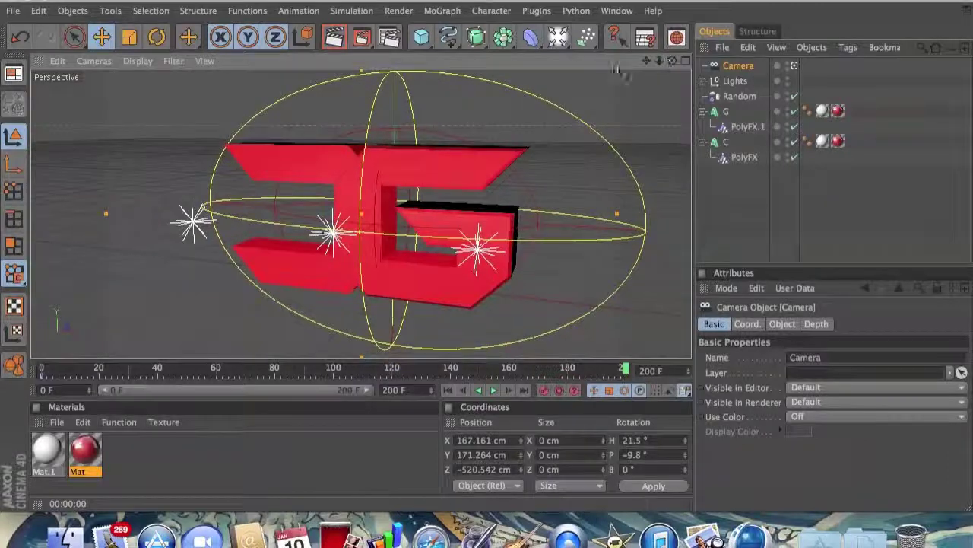
scroll(598, 84, "down", 5)
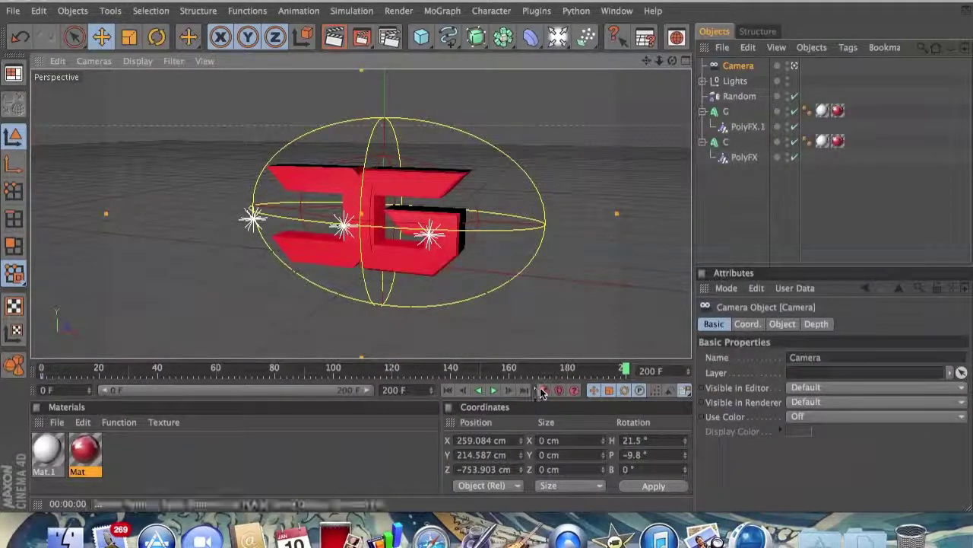
left_click(493, 390)
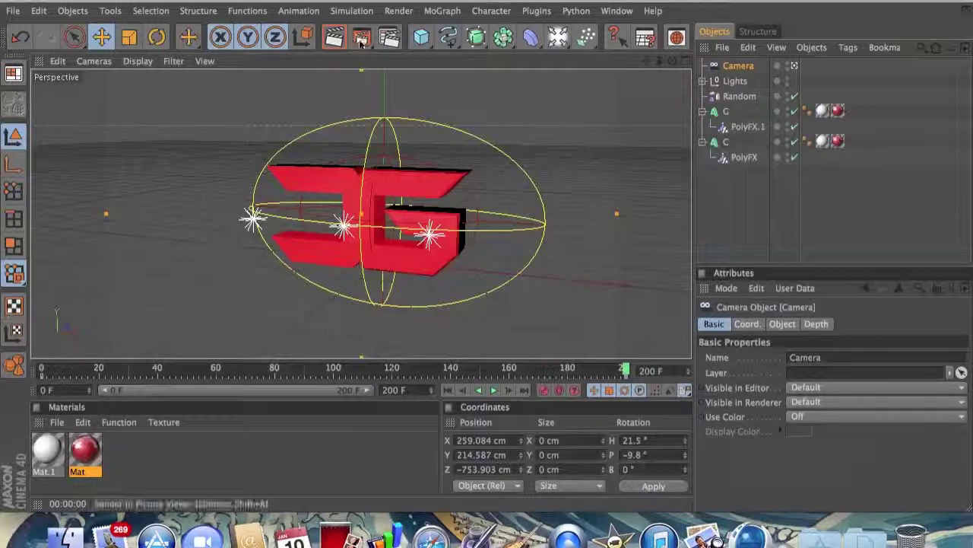
Open the render settings and review the save, multi-pass, general options and anti-aliasing filter settings.
left_click_drag(362, 42, 311, 68)
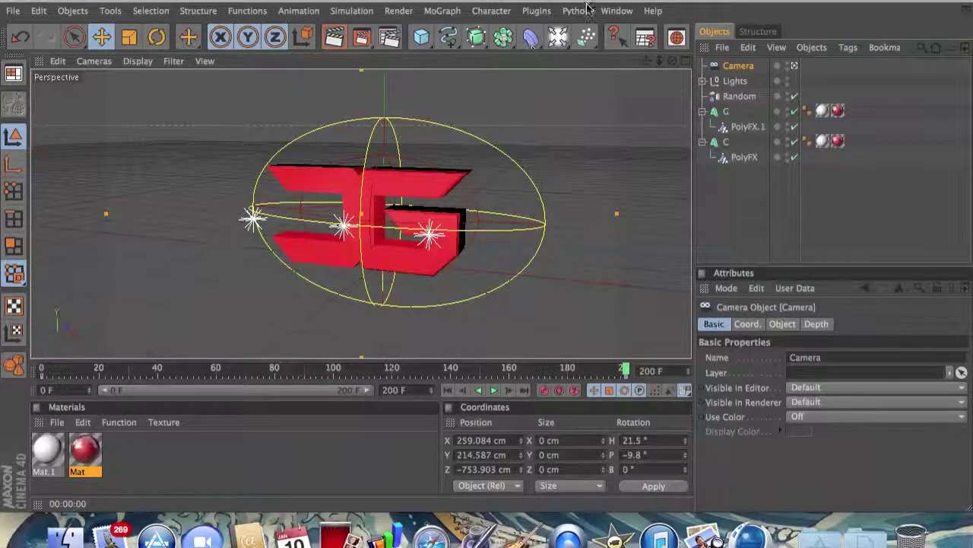
left_click(397, 11)
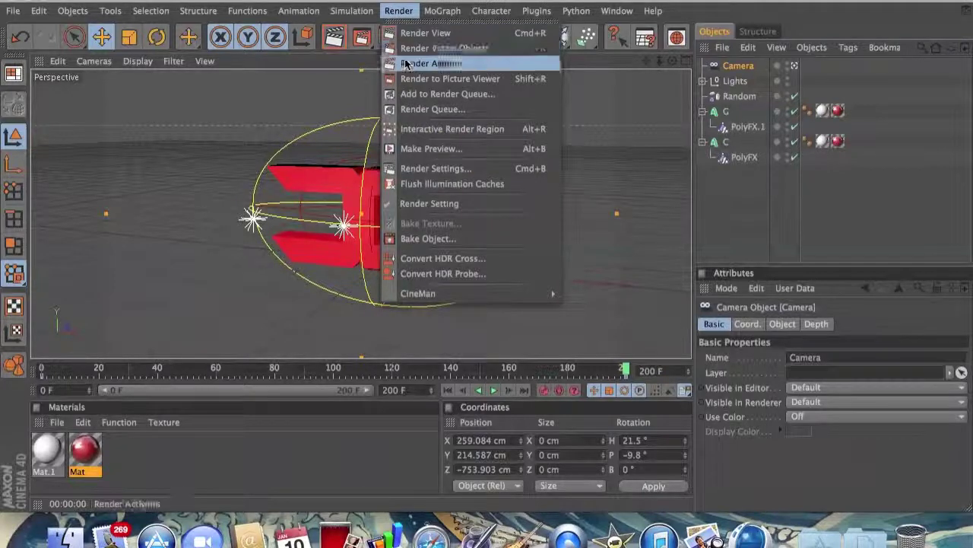
left_click(417, 167)
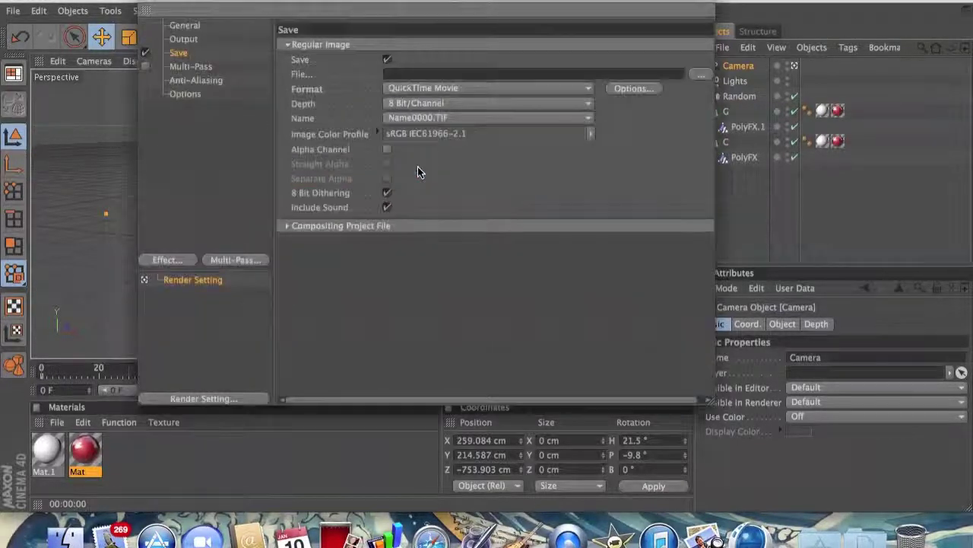
left_click(197, 66)
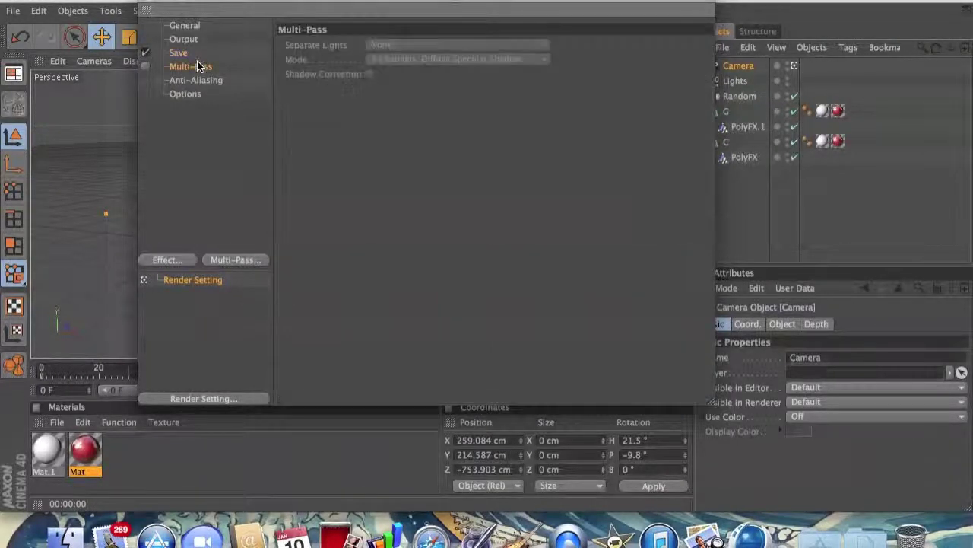
left_click(186, 93)
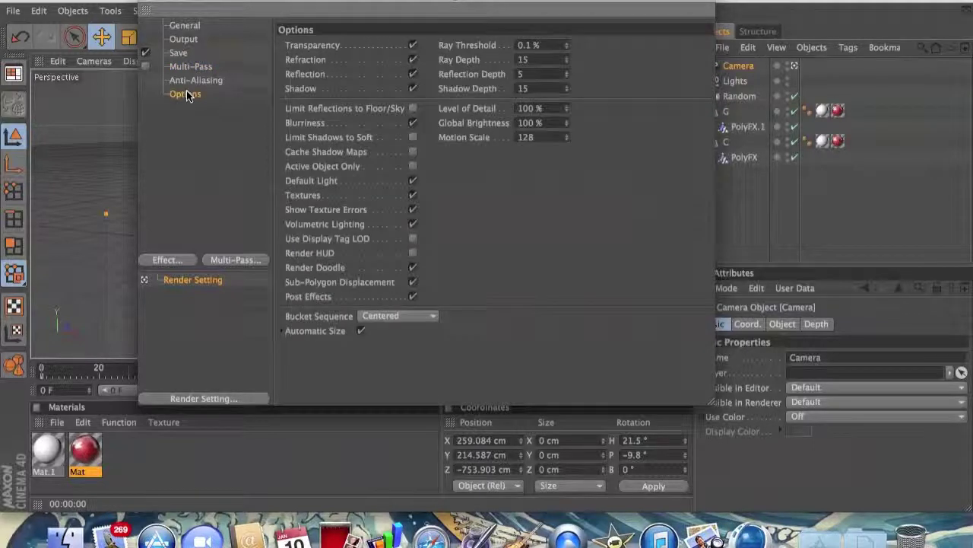
left_click(188, 82)
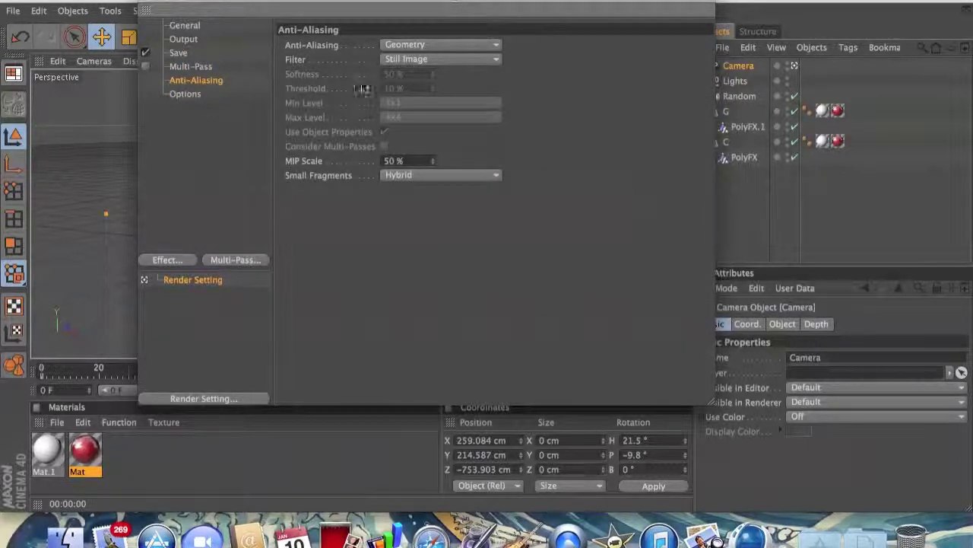
left_click(444, 63)
left_click(442, 58)
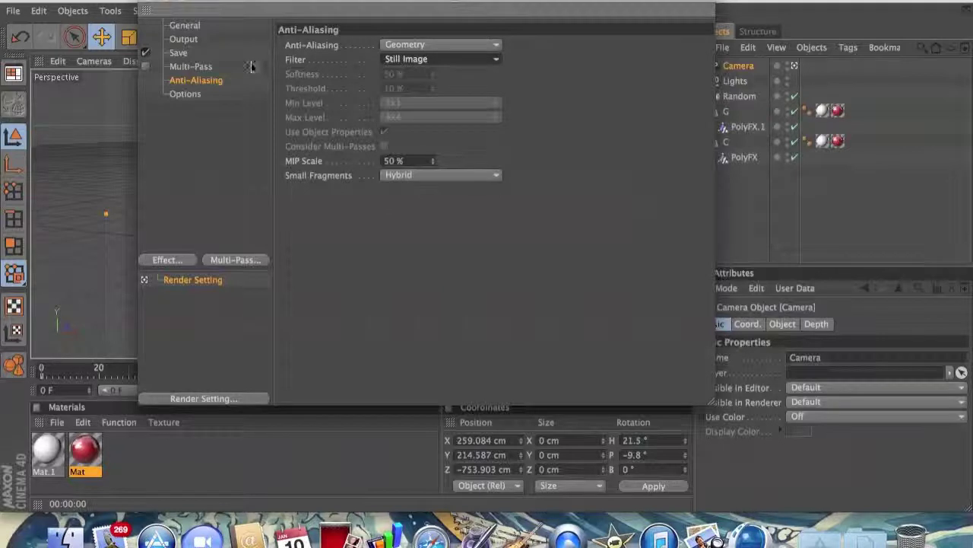
Set the render output's frame range to All Frames and close the render settings.
left_click(179, 39)
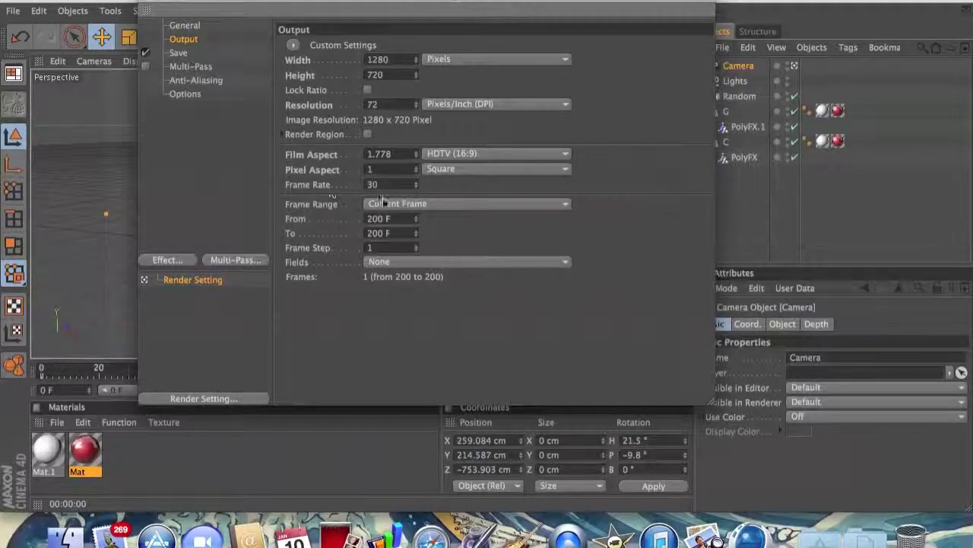
left_click(422, 202)
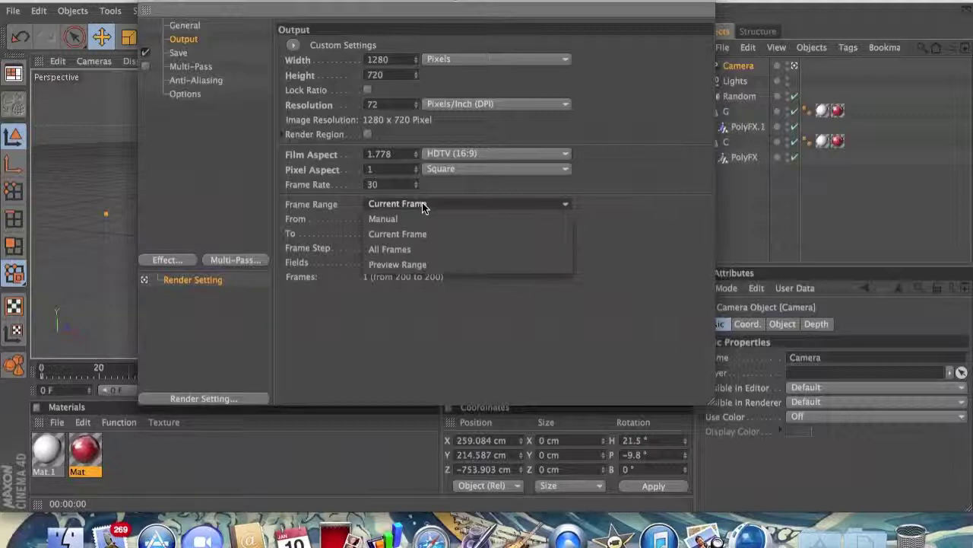
left_click(403, 250)
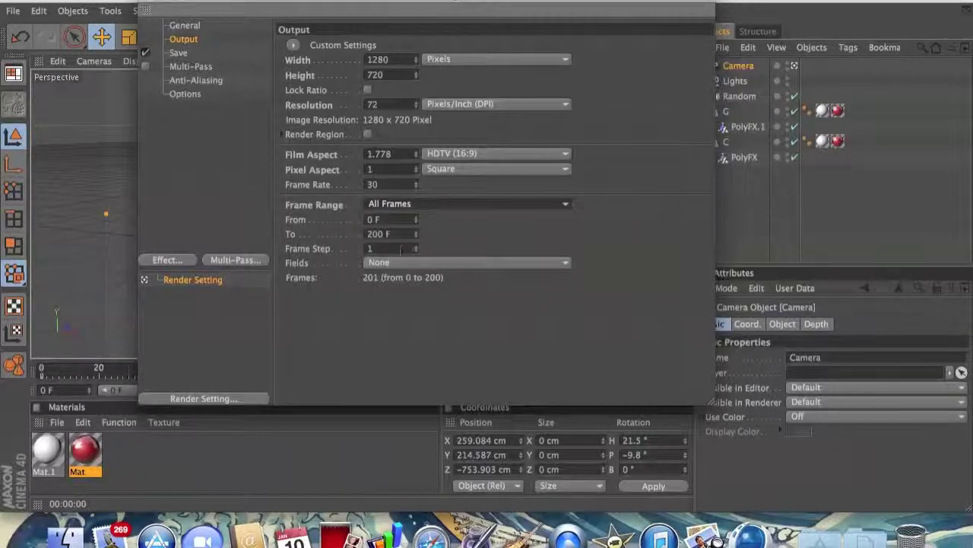
left_click(228, 69)
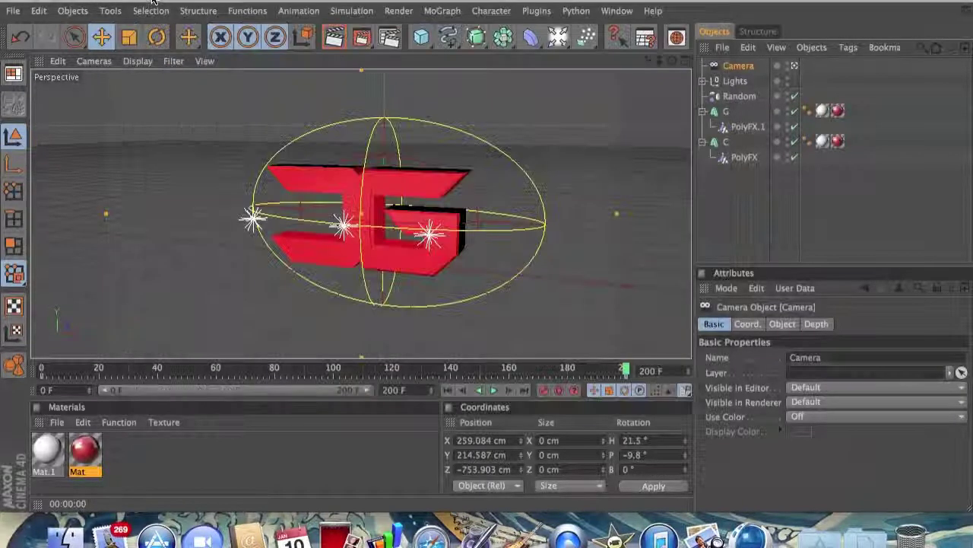
left_click(150, 8)
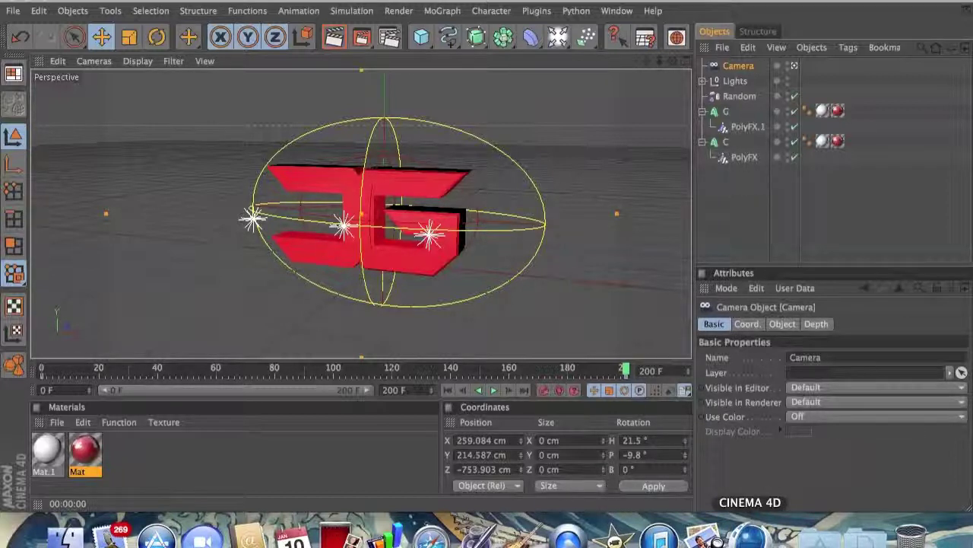
Pull the camera back from the logo to about X 609 cm, Y 379 cm, Z -1643 cm at frame 200.
scroll(399, 152, "down", 5)
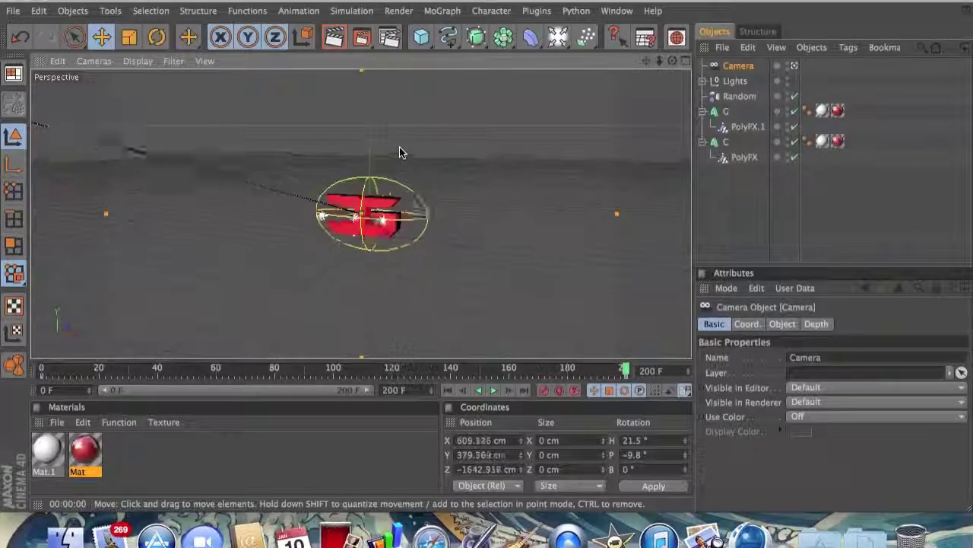